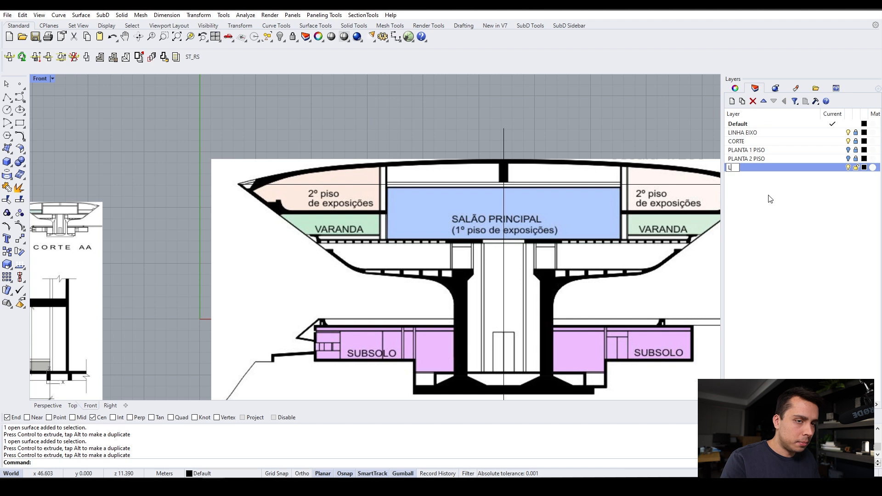
- Name the new layer CONTRUÇÃO
{"action": "type", "text": "AS CONSTR"}
{"action": "key", "text": "BackSpace"}
{"action": "key", "text": "BackSpace"}
{"action": "key", "text": "BackSpace"}
{"action": "key", "text": "BackSpace"}
{"action": "key", "text": "BackSpace"}
{"action": "key", "text": "BackSpace"}
{"action": "key", "text": "BackSpace"}
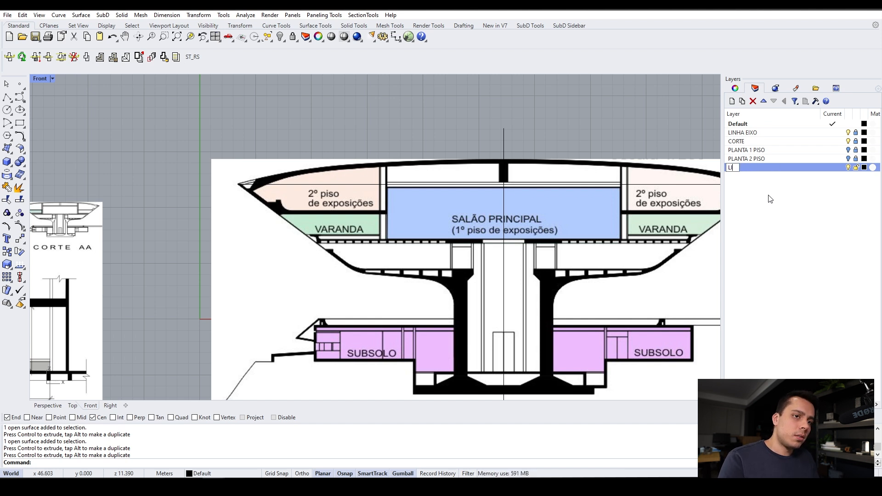
{"action": "type", "text": "CONTRUÇÃO"}
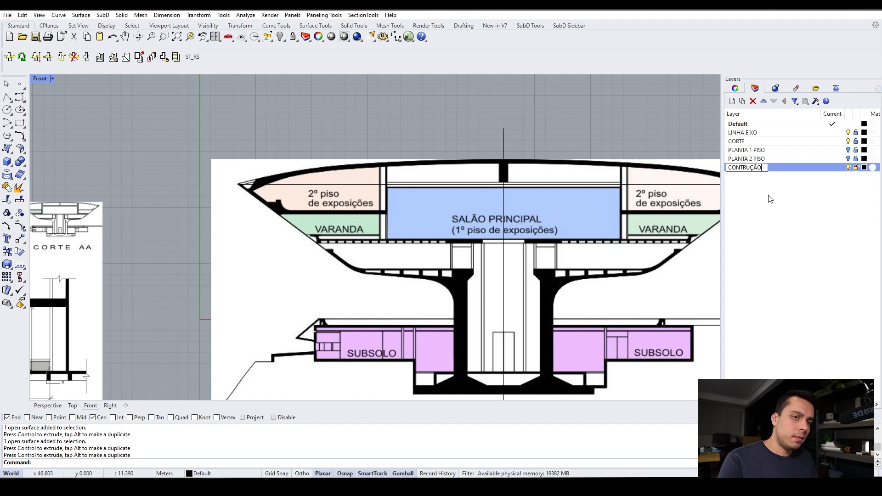
{"action": "key", "text": "Return"}
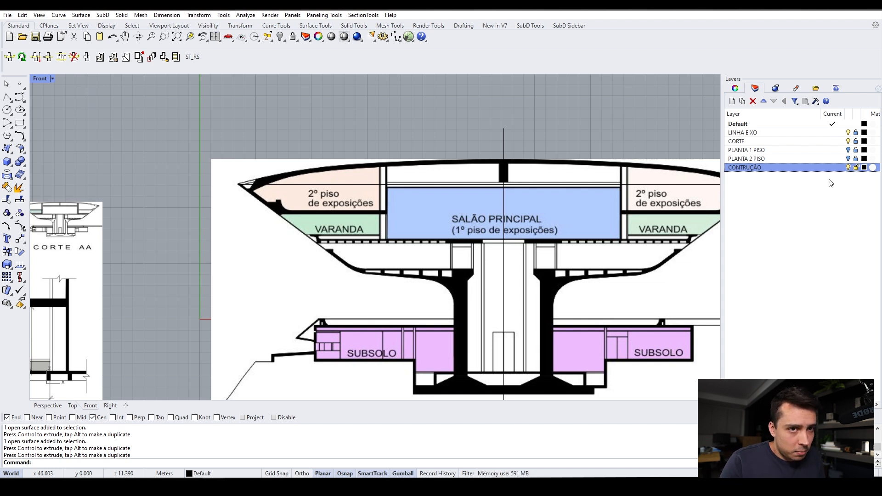
- Set the CONTRUÇÃO layer's display color to cyan
{"action": "left_click", "coordinate": [864, 168]}
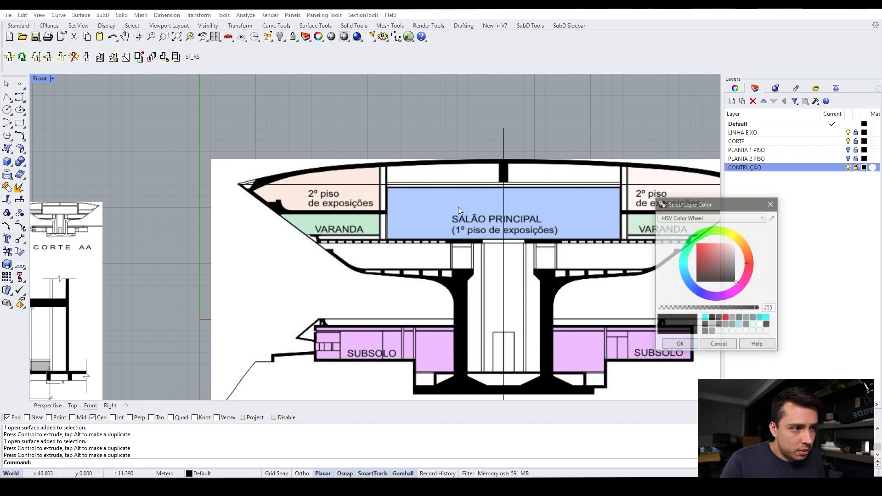
{"action": "left_click", "coordinate": [706, 318]}
{"action": "left_click", "coordinate": [680, 344]}
- Examine the section drawing's roof edge, central column, basement and footing to plan where to begin tracing
{"action": "scroll", "coordinate": [295, 178], "scroll_direction": "up", "scroll_amount": 5}
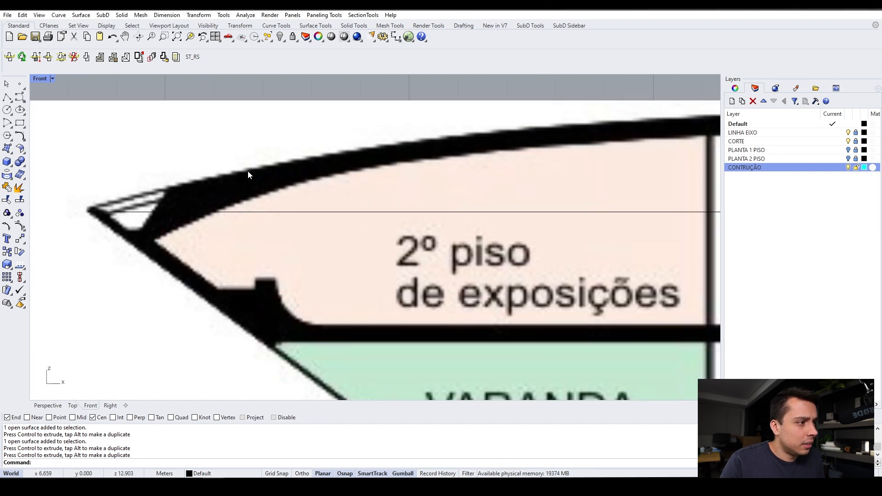
{"action": "scroll", "coordinate": [337, 155], "scroll_direction": "down", "scroll_amount": 3}
{"action": "scroll", "coordinate": [246, 171], "scroll_direction": "up", "scroll_amount": 4}
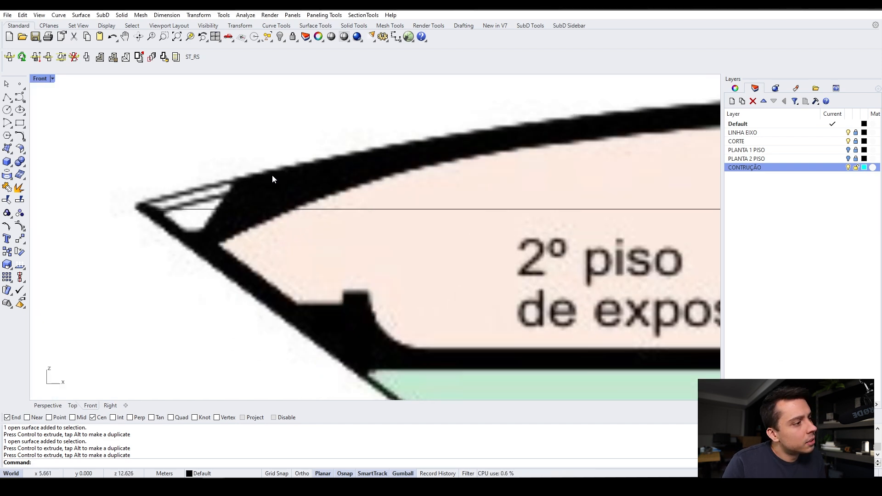
{"action": "scroll", "coordinate": [294, 175], "scroll_direction": "down", "scroll_amount": 2}
{"action": "scroll", "coordinate": [283, 171], "scroll_direction": "down", "scroll_amount": 5}
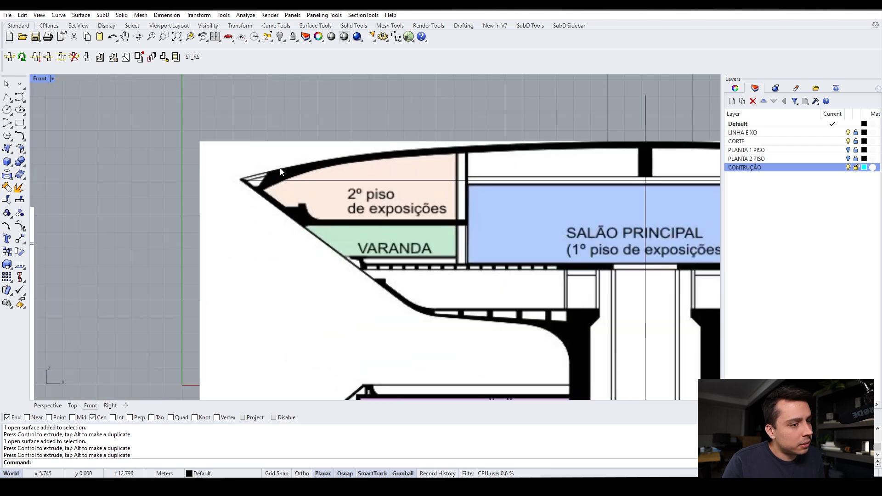
{"action": "key", "text": "space"}
{"action": "right_click_drag", "start_coordinate": [377, 158], "coordinate": [363, 118]}
{"action": "scroll", "coordinate": [364, 115], "scroll_direction": "down", "scroll_amount": 5}
{"action": "scroll", "coordinate": [490, 274], "scroll_direction": "up", "scroll_amount": 4}
{"action": "scroll", "coordinate": [460, 214], "scroll_direction": "up", "scroll_amount": 2}
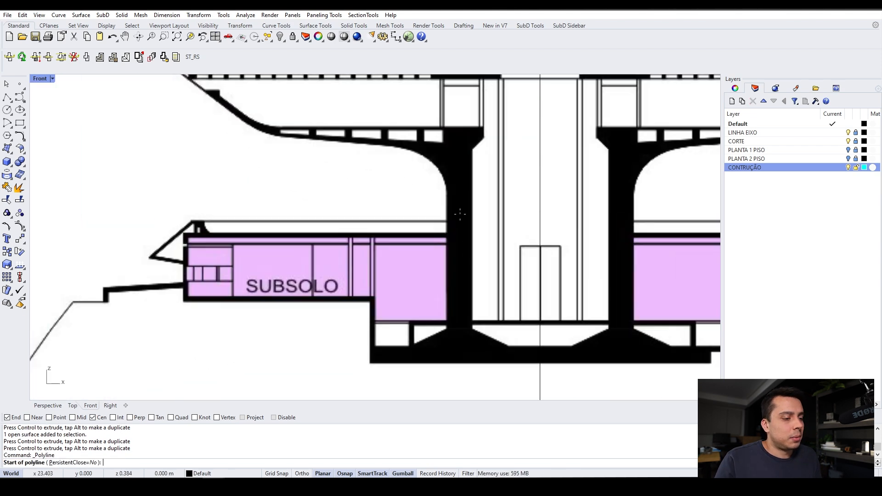
{"action": "scroll", "coordinate": [457, 322], "scroll_direction": "down", "scroll_amount": 2}
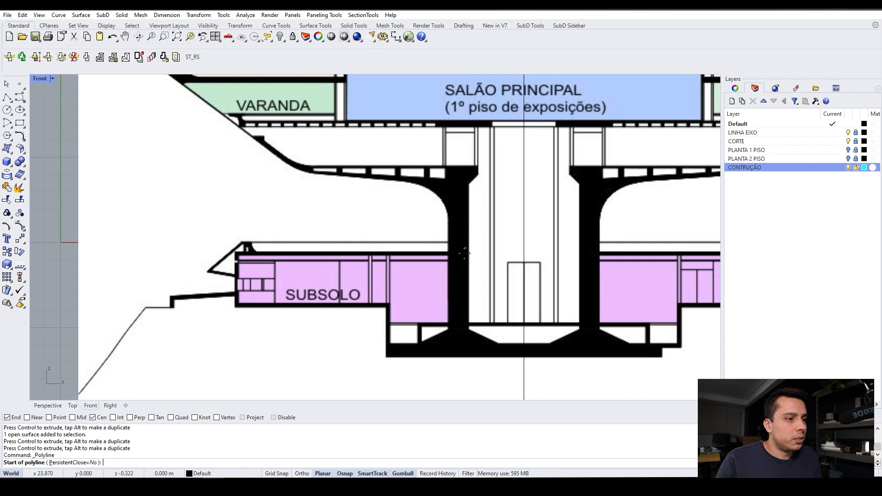
{"action": "scroll", "coordinate": [467, 213], "scroll_direction": "up", "scroll_amount": 2}
{"action": "scroll", "coordinate": [463, 296], "scroll_direction": "down", "scroll_amount": 2}
{"action": "scroll", "coordinate": [486, 245], "scroll_direction": "up", "scroll_amount": 4}
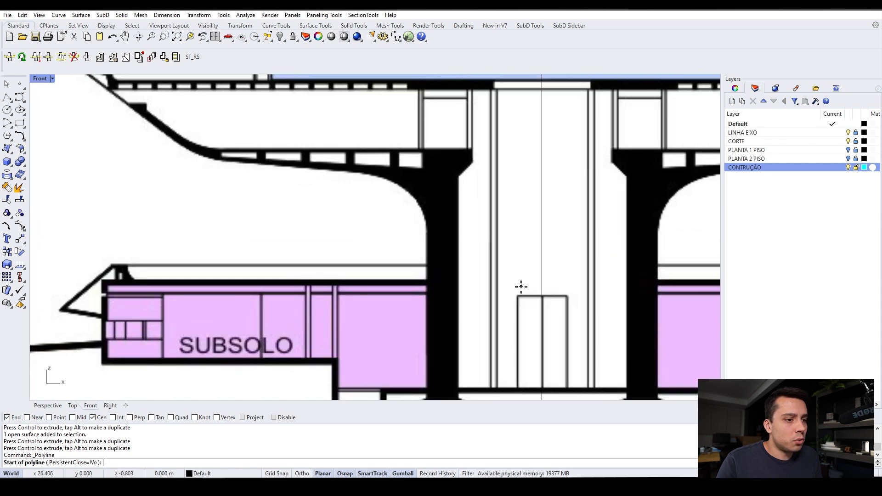
{"action": "scroll", "coordinate": [520, 285], "scroll_direction": "down", "scroll_amount": 2}
{"action": "scroll", "coordinate": [515, 289], "scroll_direction": "down", "scroll_amount": 1}
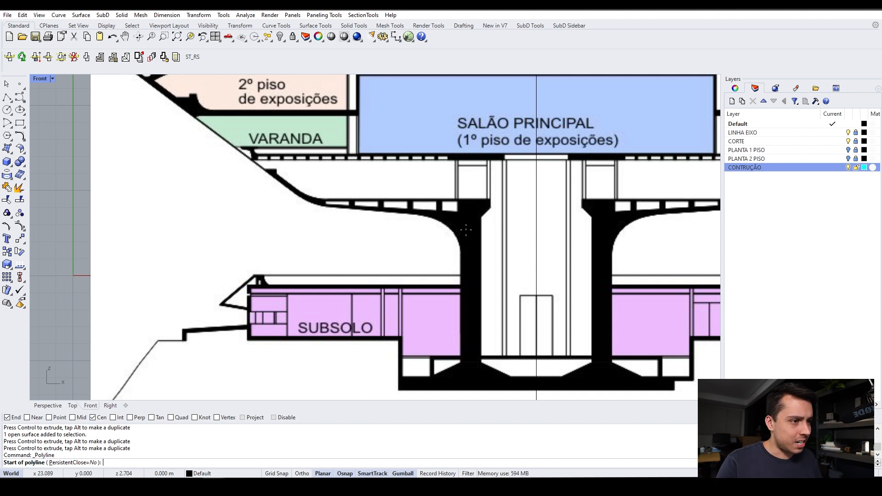
{"action": "scroll", "coordinate": [454, 377], "scroll_direction": "up", "scroll_amount": 3}
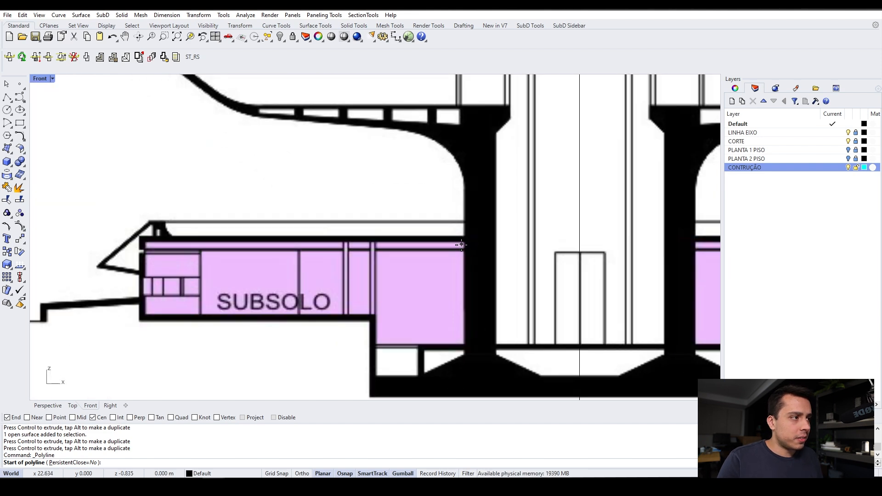
{"action": "scroll", "coordinate": [476, 193], "scroll_direction": "down", "scroll_amount": 2}
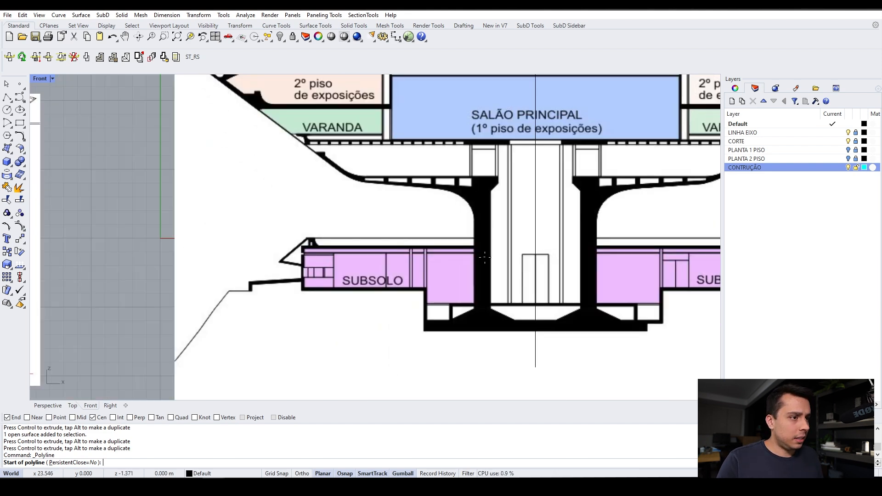
{"action": "scroll", "coordinate": [498, 180], "scroll_direction": "up", "scroll_amount": 2}
{"action": "scroll", "coordinate": [326, 82], "scroll_direction": "down", "scroll_amount": 2}
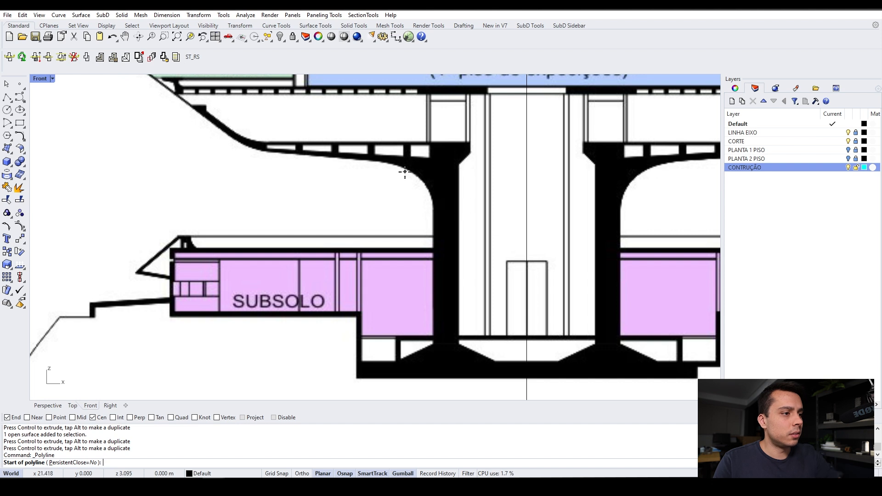
{"action": "scroll", "coordinate": [445, 297], "scroll_direction": "up", "scroll_amount": 3}
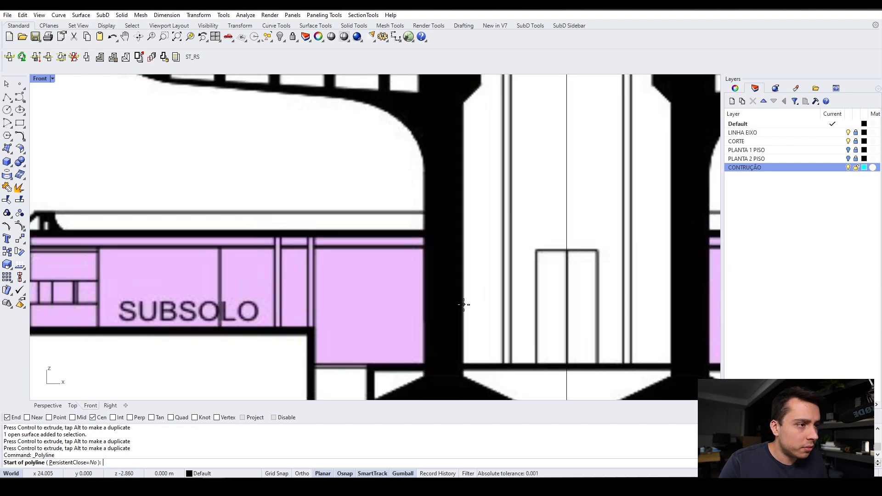
{"action": "left_click", "coordinate": [424, 176]}
{"action": "scroll", "coordinate": [423, 176], "scroll_direction": "down", "scroll_amount": 2}
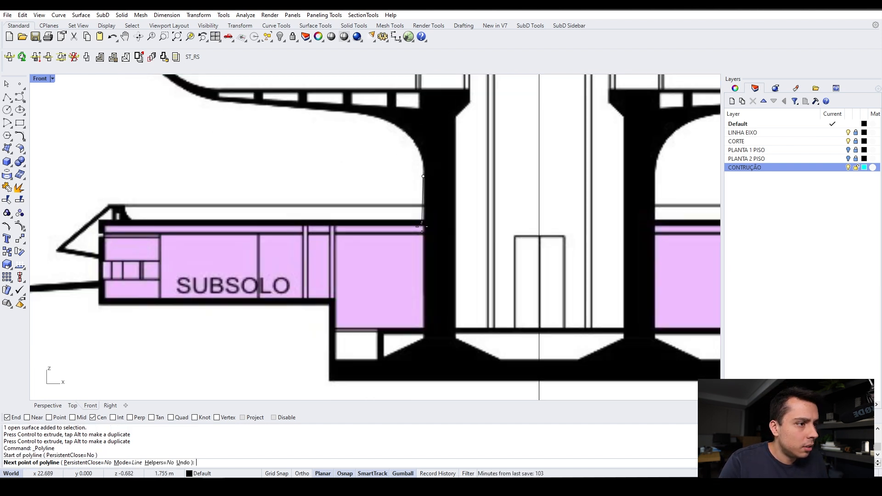
{"action": "key", "text": "Escape"}
- Keep the line and curve tool sets open as floating palettes over the Front view
{"action": "left_click", "coordinate": [8, 98]}
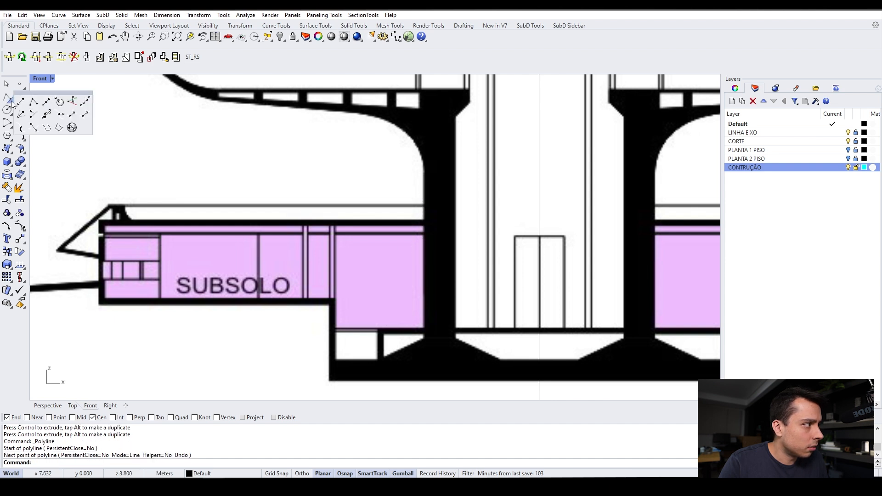
{"action": "left_click", "coordinate": [19, 96]}
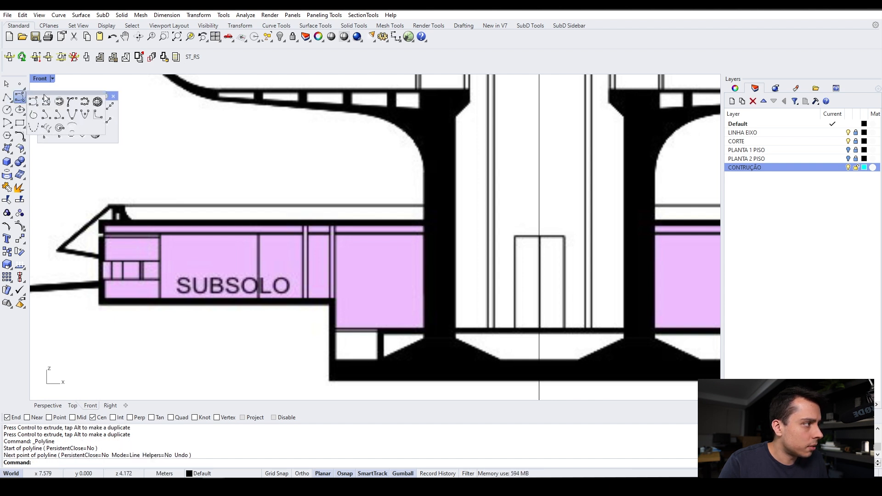
{"action": "left_click_drag", "start_coordinate": [50, 98], "coordinate": [86, 151]}
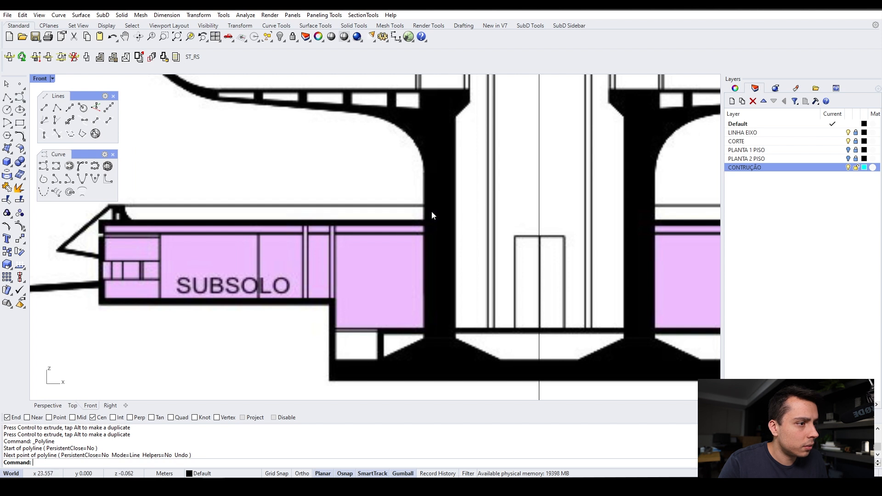
{"action": "left_click", "coordinate": [44, 107]}
{"action": "scroll", "coordinate": [428, 187], "scroll_direction": "up", "scroll_amount": 3}
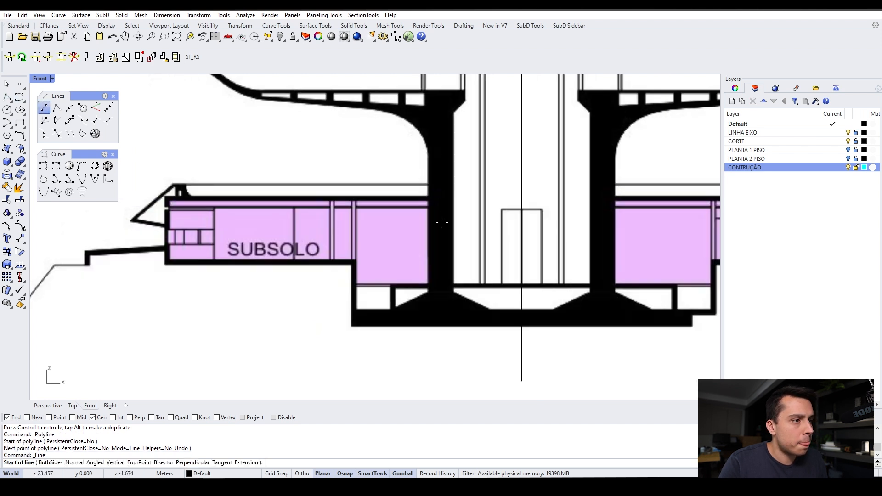
{"action": "key", "text": "Escape"}
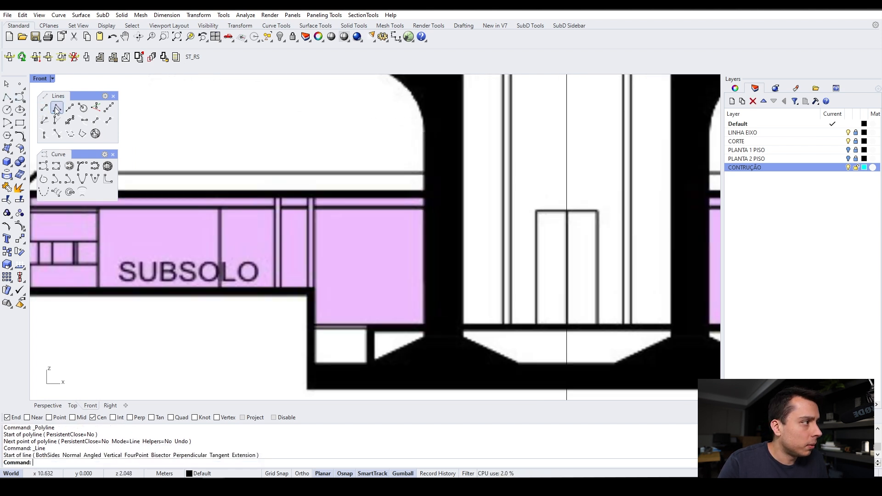
{"action": "left_click", "coordinate": [57, 107]}
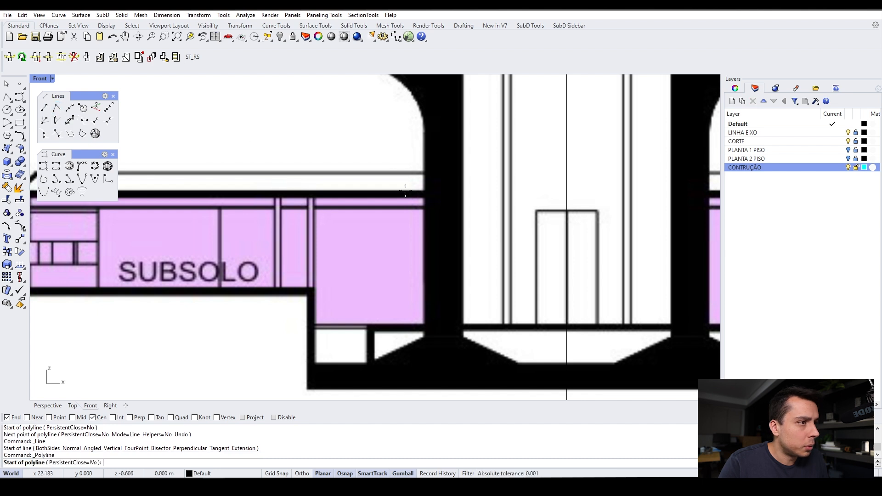
{"action": "left_click", "coordinate": [423, 133]}
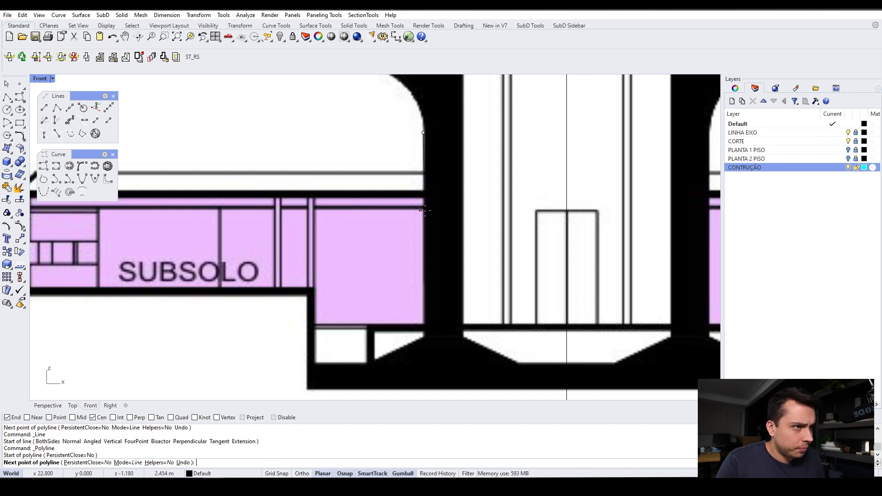
{"action": "scroll", "coordinate": [422, 213], "scroll_direction": "down", "scroll_amount": 2}
{"action": "scroll", "coordinate": [419, 230], "scroll_direction": "up", "scroll_amount": 4}
{"action": "scroll", "coordinate": [414, 228], "scroll_direction": "down", "scroll_amount": 2}
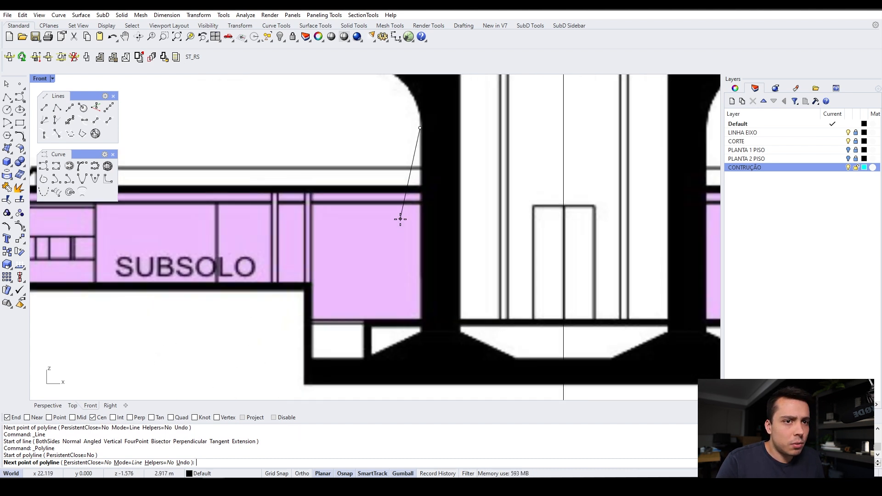
{"action": "right_click_drag", "start_coordinate": [402, 168], "coordinate": [390, 173]}
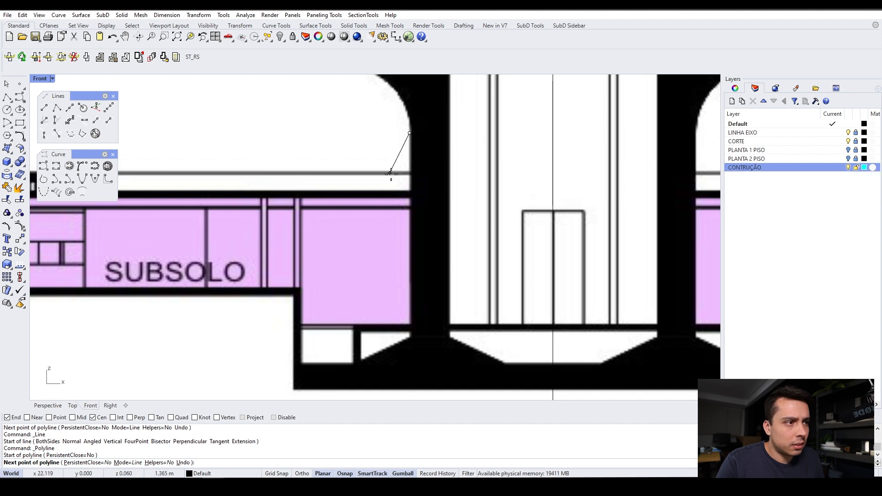
{"action": "key", "text": "Escape"}
- Make CONTRUÇÃO the current layer and begin a polyline down the left column's outer vertical edge to the top of its footing
{"action": "double_click", "coordinate": [783, 168]}
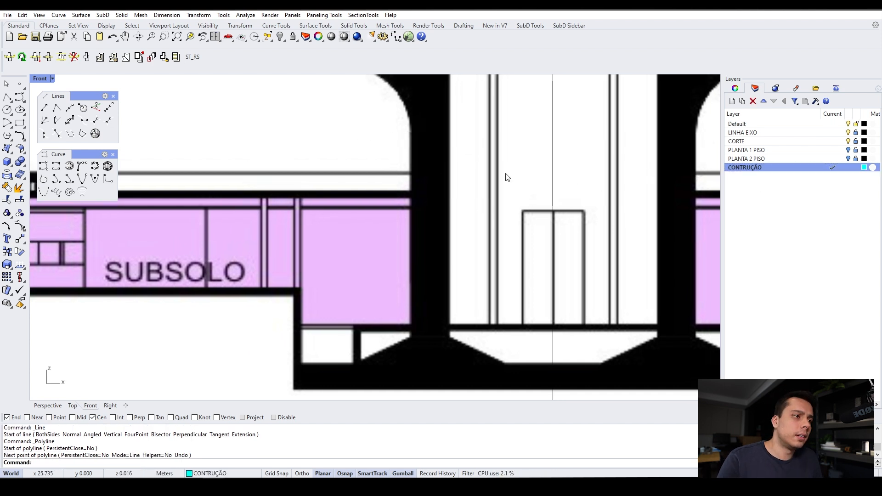
{"action": "left_click", "coordinate": [57, 107]}
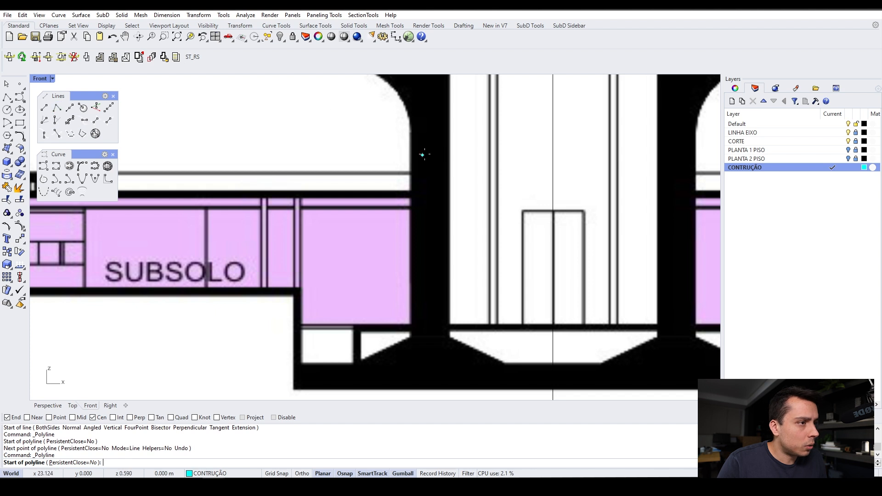
{"action": "left_click", "coordinate": [410, 135]}
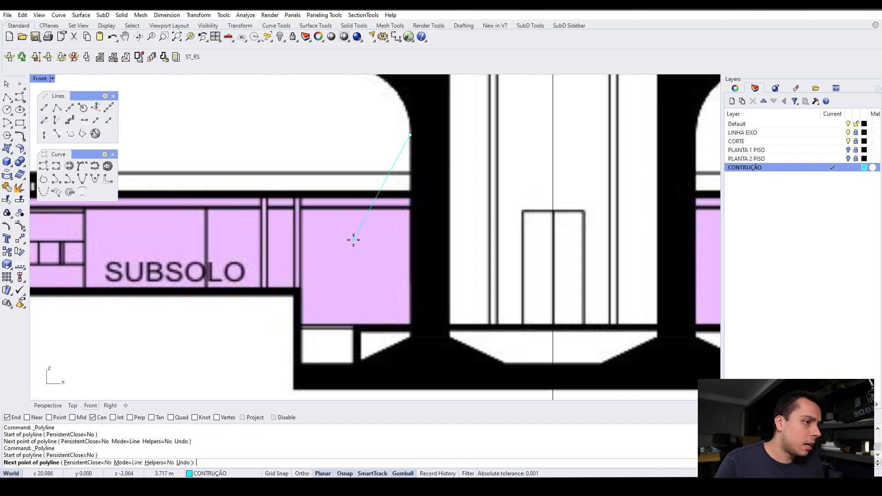
{"action": "key", "text": "F8"}
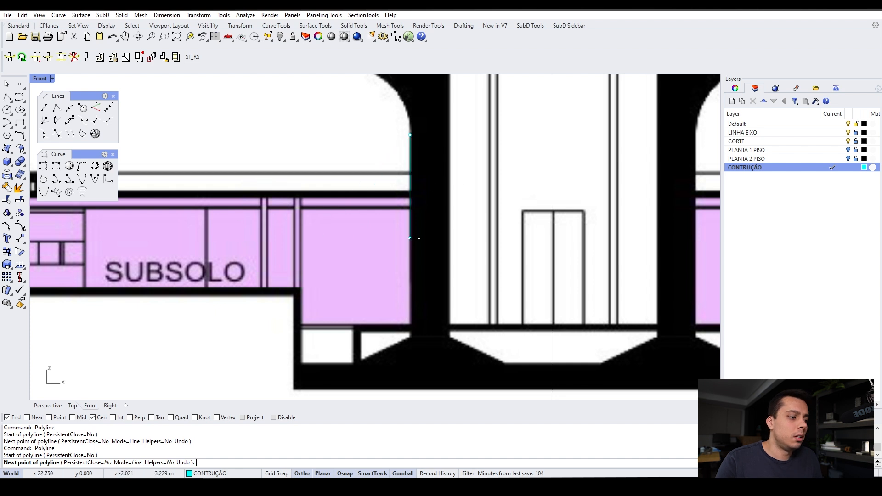
{"action": "left_click", "coordinate": [306, 472]}
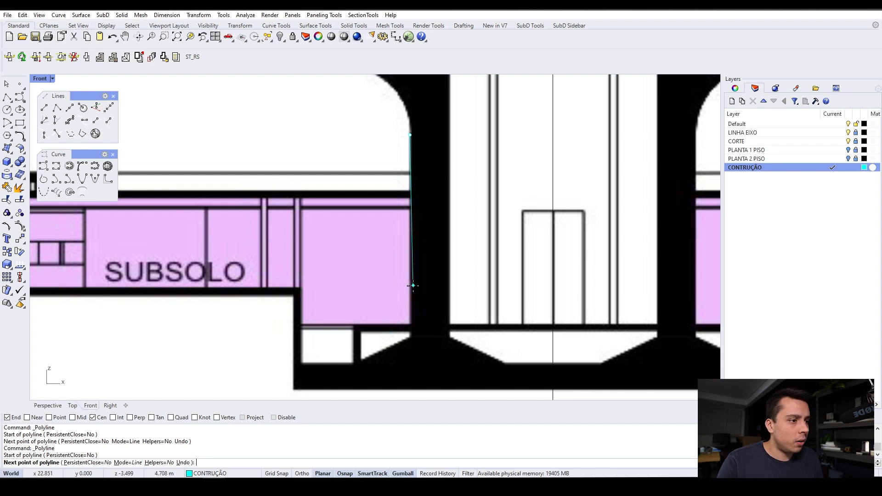
{"action": "scroll", "coordinate": [407, 341], "scroll_direction": "up", "scroll_amount": 4}
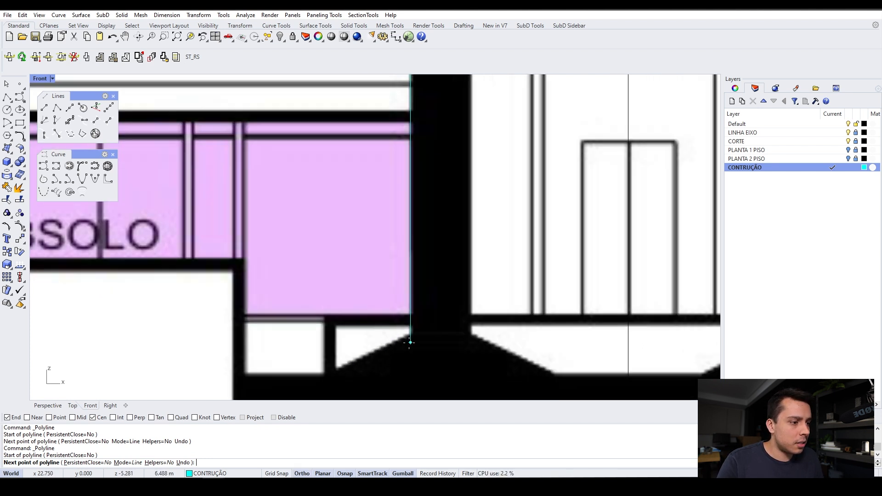
{"action": "left_click", "coordinate": [411, 329]}
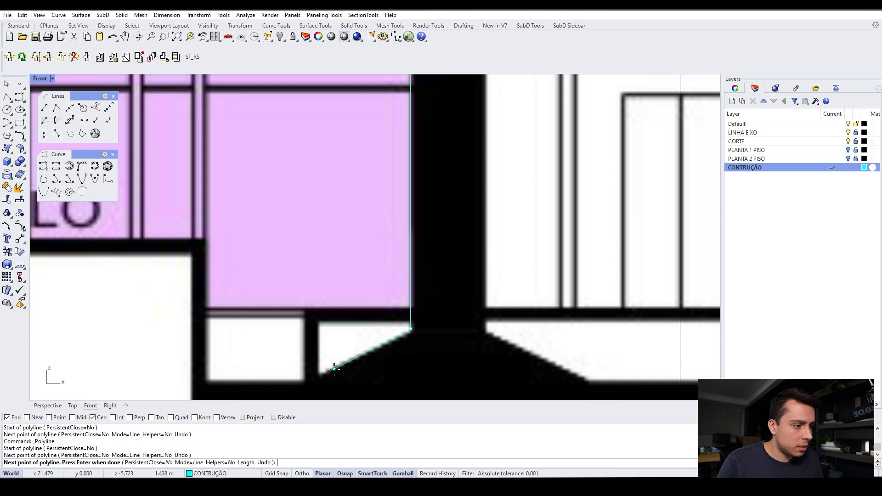
- Continue the polyline down the footing's left slope and horizontally along its base to the right corner, and finish it
{"action": "scroll", "coordinate": [323, 375], "scroll_direction": "up", "scroll_amount": 2}
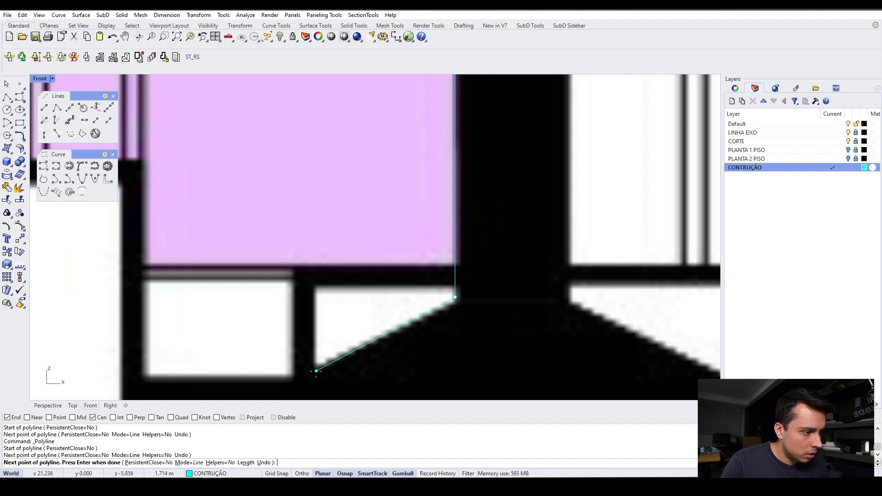
{"action": "left_click", "coordinate": [293, 378]}
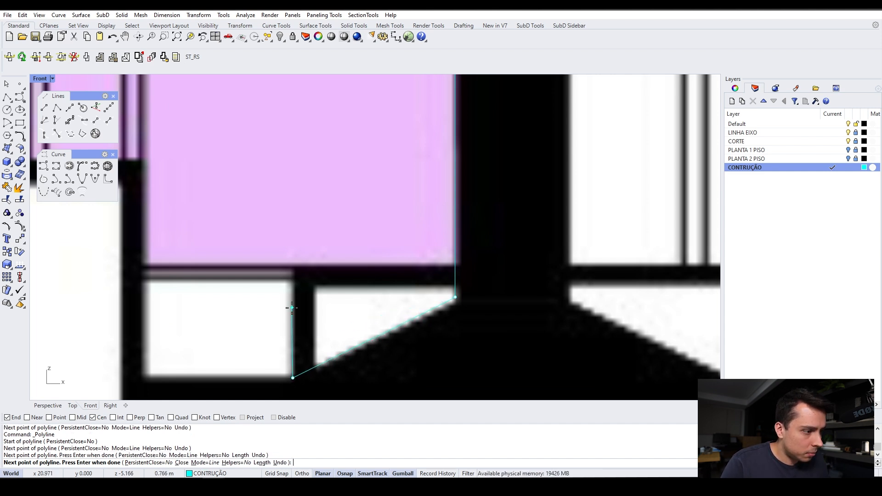
{"action": "scroll", "coordinate": [292, 307], "scroll_direction": "down", "scroll_amount": 2}
{"action": "key", "text": "F8"}
{"action": "scroll", "coordinate": [531, 344], "scroll_direction": "up", "scroll_amount": 3}
{"action": "left_click", "coordinate": [516, 343]}
{"action": "key", "text": "F8"}
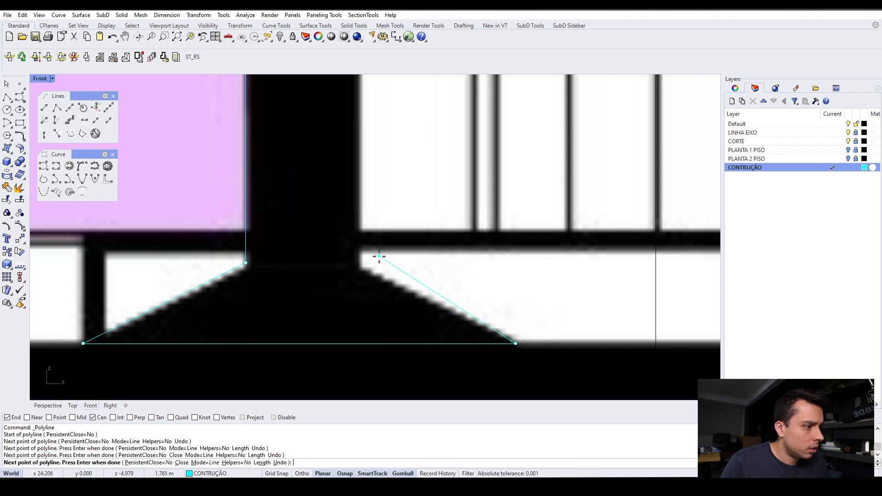
{"action": "key", "text": "Return"}
- Draw a separate line over the footing's left slope, from the column's lower end to the base's left corner
{"action": "left_click", "coordinate": [229, 273]}
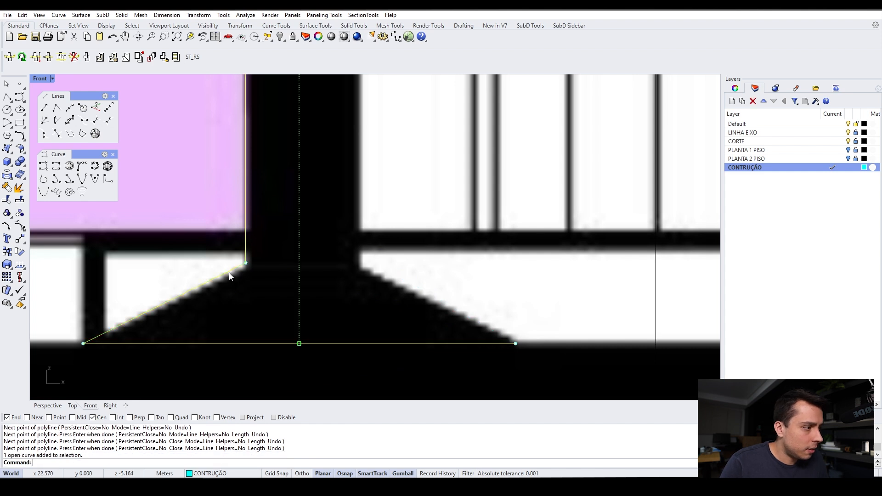
{"action": "right_click_drag", "start_coordinate": [254, 255], "coordinate": [331, 241]}
{"action": "left_click", "coordinate": [44, 108]}
{"action": "left_click", "coordinate": [322, 249]}
{"action": "left_click", "coordinate": [160, 330]}
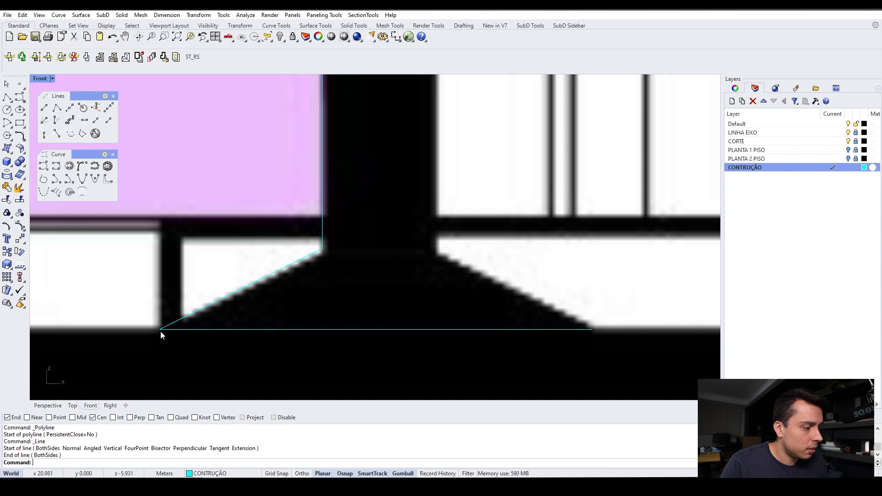
- Mirror a copy of the left slope line about a vertical axis through the footing base's midpoint, using the Mid snap
{"action": "left_click", "coordinate": [253, 283]}
{"action": "left_click", "coordinate": [283, 313]}
{"action": "scroll", "coordinate": [354, 261], "scroll_direction": "down", "scroll_amount": 2}
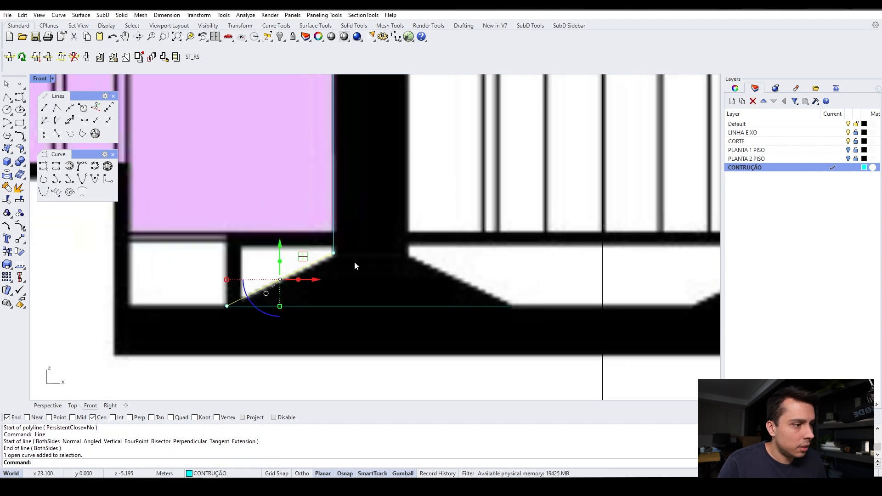
{"action": "scroll", "coordinate": [355, 263], "scroll_direction": "up", "scroll_amount": 1}
{"action": "type", "text": "mirror"}
{"action": "key", "text": "Return"}
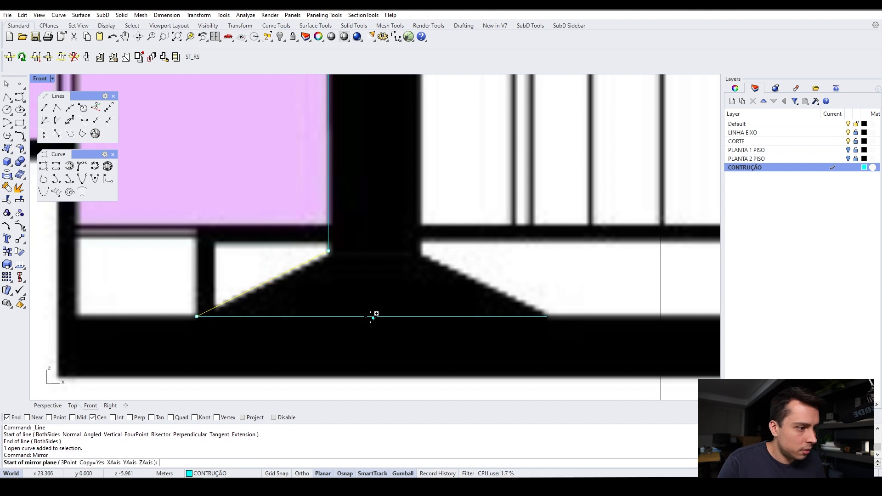
{"action": "left_click", "coordinate": [73, 418]}
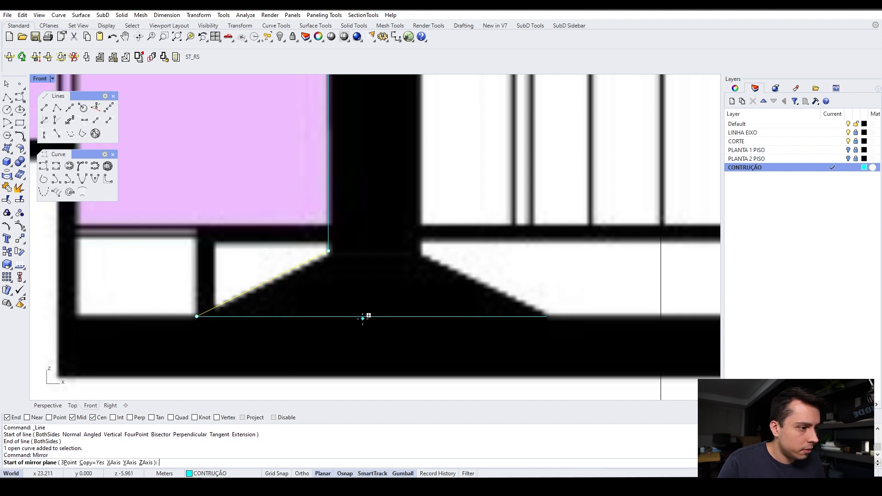
{"action": "left_click", "coordinate": [372, 317]}
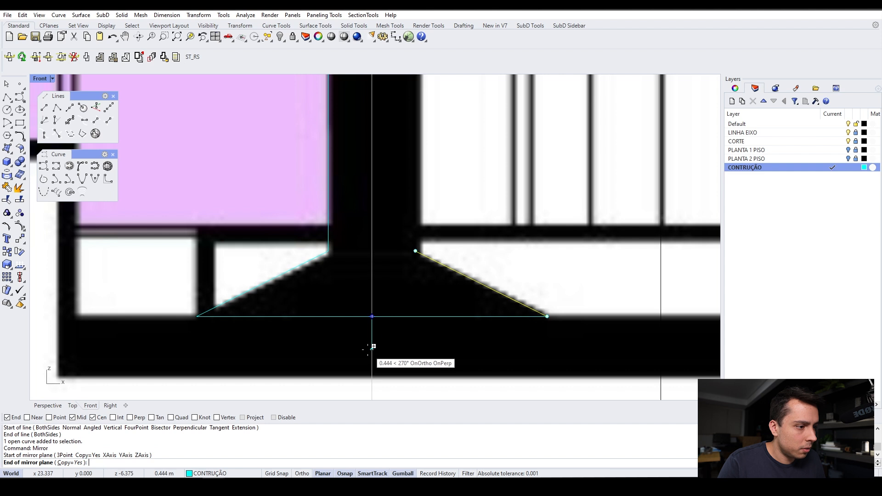
{"action": "left_click", "coordinate": [371, 346]}
- Shift the column-and-footing polyline and the mirrored slope line slightly to the right to match the drawing's column edge
{"action": "key", "text": "Escape"}
{"action": "scroll", "coordinate": [361, 297], "scroll_direction": "down", "scroll_amount": 4}
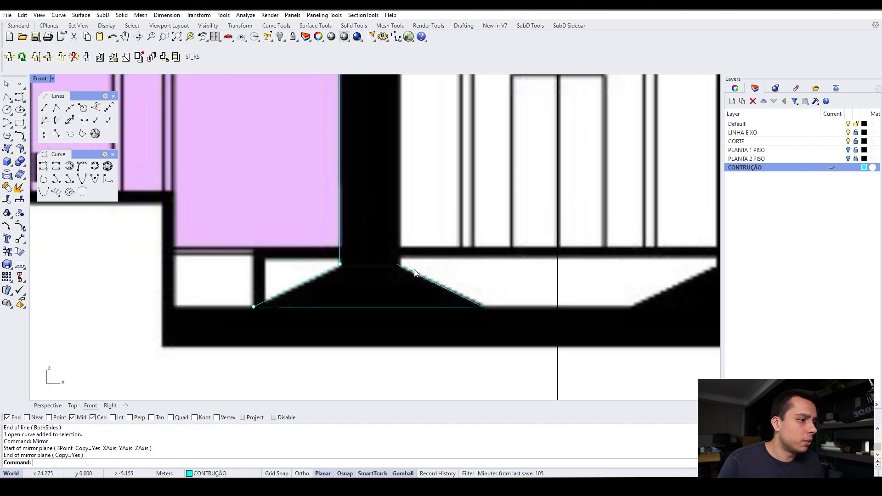
{"action": "scroll", "coordinate": [413, 269], "scroll_direction": "up", "scroll_amount": 4}
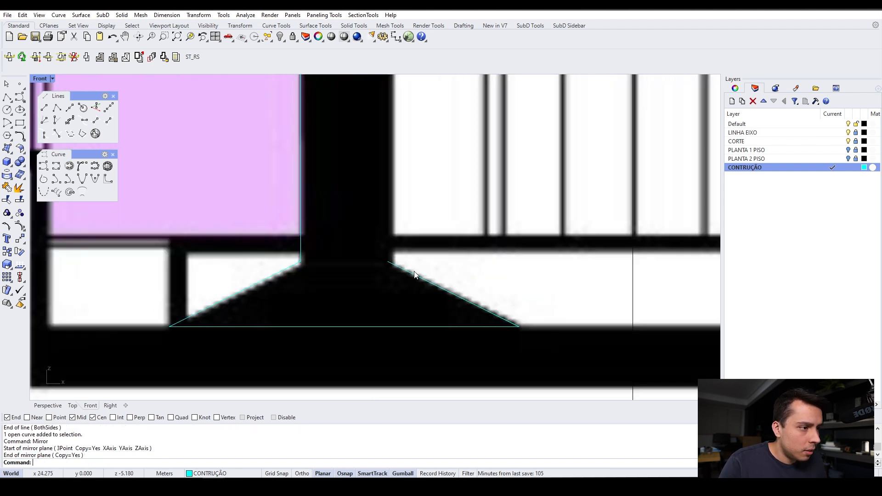
{"action": "left_click", "coordinate": [415, 275]}
{"action": "left_click", "coordinate": [354, 327], "text": "shift"}
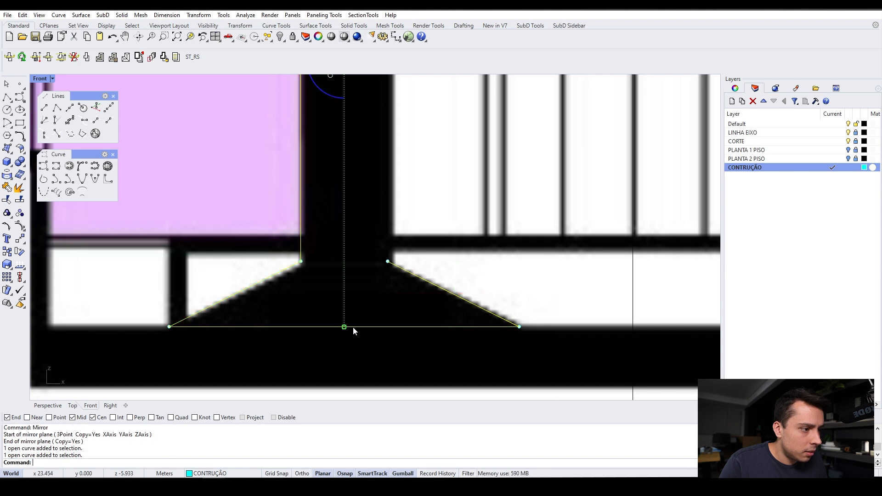
{"action": "scroll", "coordinate": [314, 289], "scroll_direction": "down", "scroll_amount": 4}
{"action": "scroll", "coordinate": [317, 285], "scroll_direction": "up", "scroll_amount": 4}
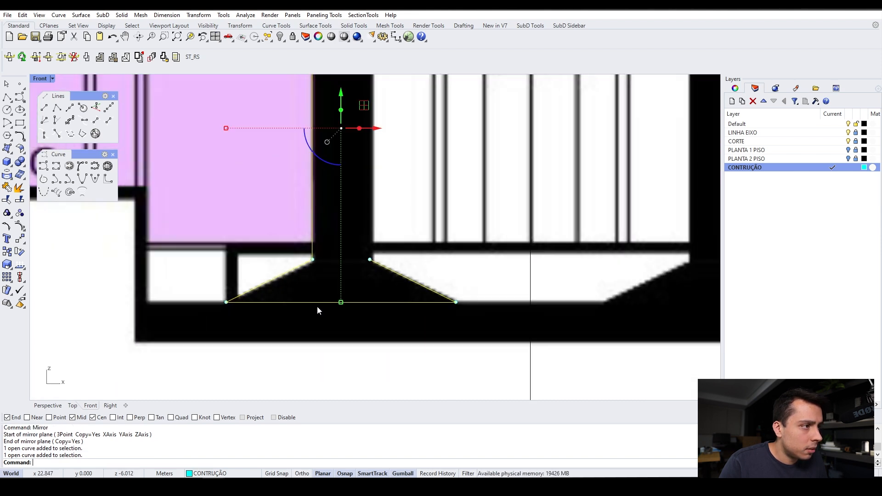
{"action": "scroll", "coordinate": [363, 145], "scroll_direction": "up", "scroll_amount": 3}
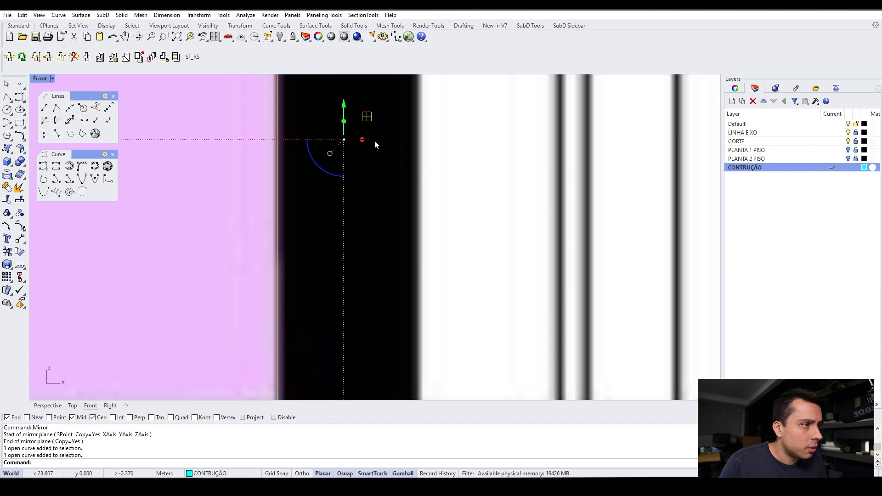
{"action": "left_click_drag", "start_coordinate": [375, 141], "coordinate": [376, 139]}
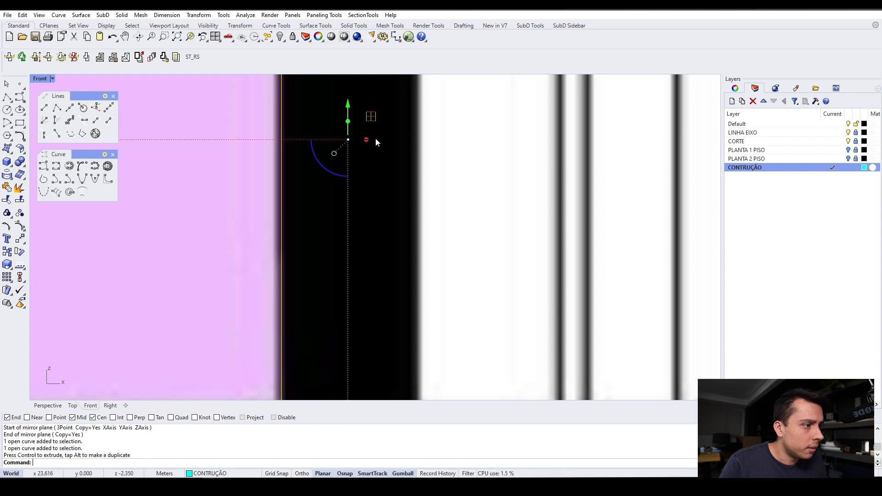
- Delete the duplicate line lying over the footing's left slope
{"action": "scroll", "coordinate": [404, 298], "scroll_direction": "down", "scroll_amount": 4}
{"action": "scroll", "coordinate": [400, 265], "scroll_direction": "up", "scroll_amount": 3}
{"action": "scroll", "coordinate": [355, 281], "scroll_direction": "down", "scroll_amount": 3}
{"action": "left_click", "coordinate": [356, 282]}
{"action": "scroll", "coordinate": [241, 298], "scroll_direction": "up", "scroll_amount": 4}
{"action": "left_click", "coordinate": [241, 298]}
{"action": "scroll", "coordinate": [263, 312], "scroll_direction": "down", "scroll_amount": 4}
{"action": "key", "text": "Delete"}
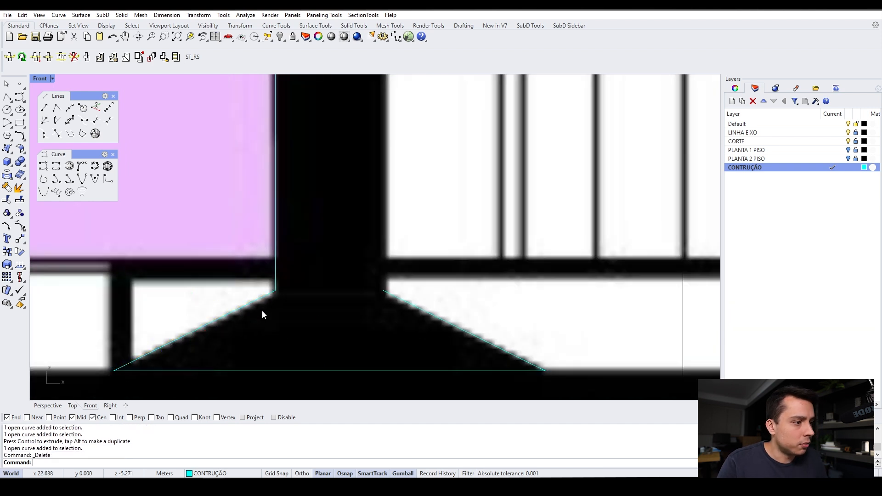
- Trace a polyline from the right slope's upper end up the column's right edge and along the diagonal below the slab
{"action": "left_click", "coordinate": [57, 108]}
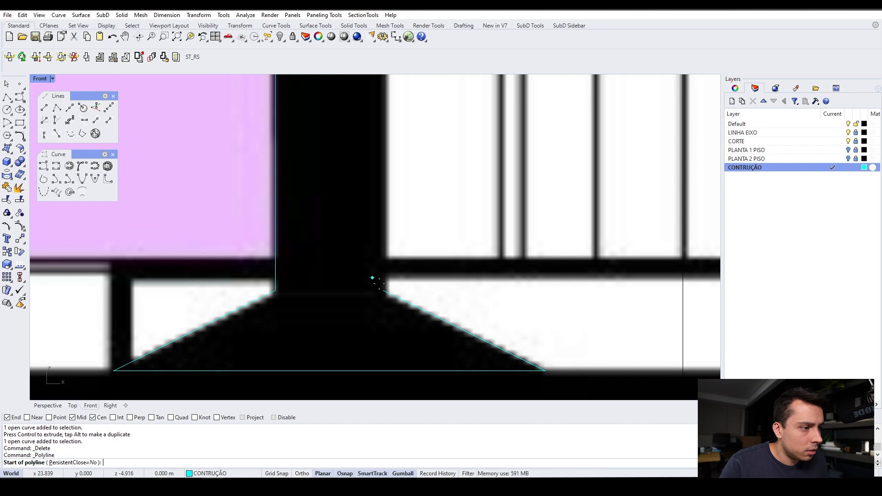
{"action": "left_click", "coordinate": [379, 290]}
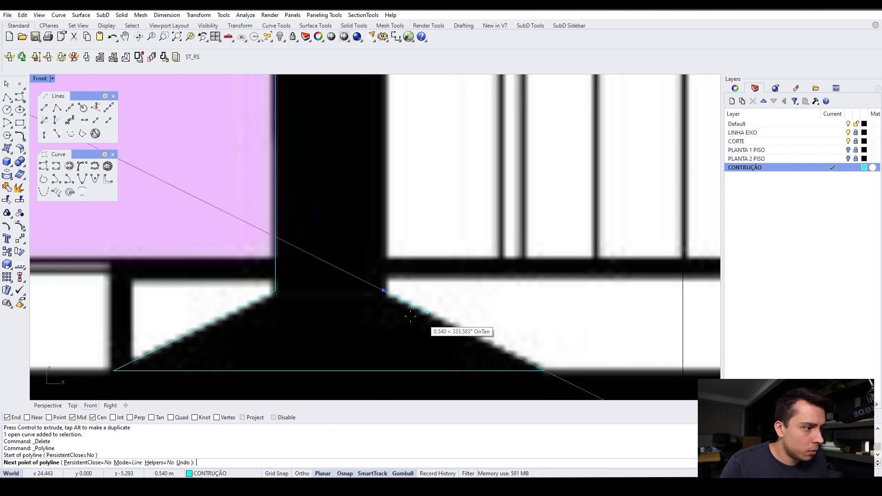
{"action": "scroll", "coordinate": [404, 297], "scroll_direction": "down", "scroll_amount": 8}
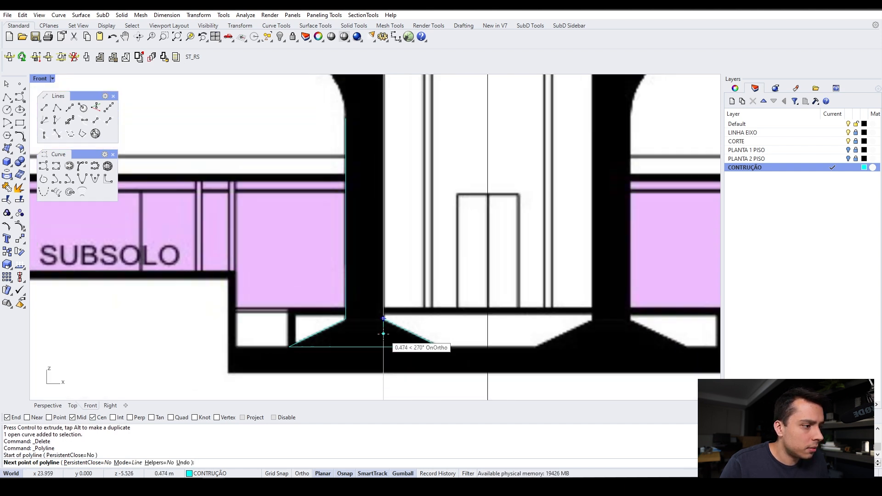
{"action": "scroll", "coordinate": [384, 179], "scroll_direction": "up", "scroll_amount": 6}
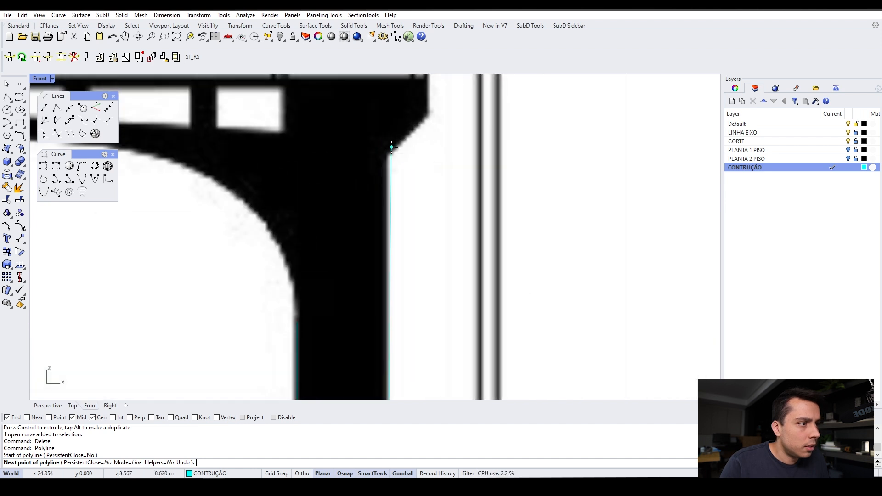
{"action": "left_click", "coordinate": [384, 159]}
{"action": "key", "text": "F8"}
{"action": "left_click", "coordinate": [426, 119]}
- Extend the polyline about 0.46 m vertically up the column head's right edge to the slab's top surface
{"action": "scroll", "coordinate": [427, 117], "scroll_direction": "down", "scroll_amount": 3}
{"action": "scroll", "coordinate": [429, 124], "scroll_direction": "up", "scroll_amount": 3}
{"action": "key", "text": "F8"}
{"action": "key", "text": "F8"}
{"action": "scroll", "coordinate": [478, 193], "scroll_direction": "down", "scroll_amount": 4}
{"action": "scroll", "coordinate": [458, 173], "scroll_direction": "up", "scroll_amount": 5}
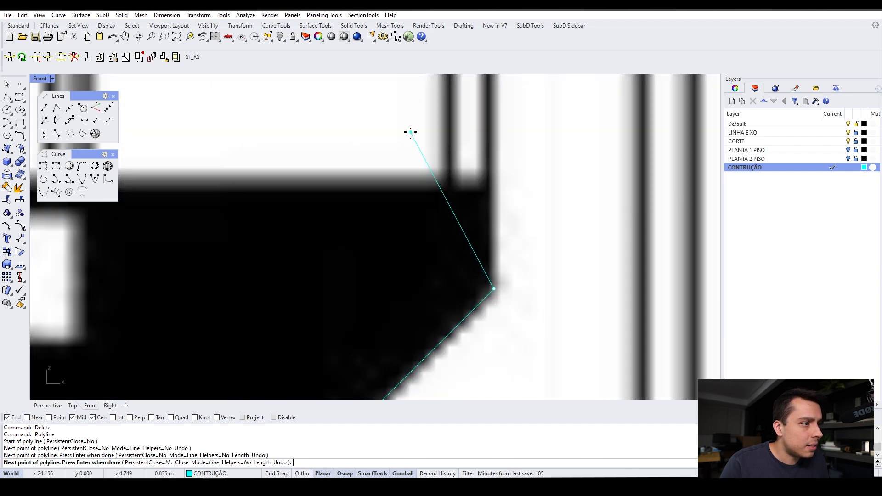
{"action": "scroll", "coordinate": [397, 193], "scroll_direction": "up", "scroll_amount": 2}
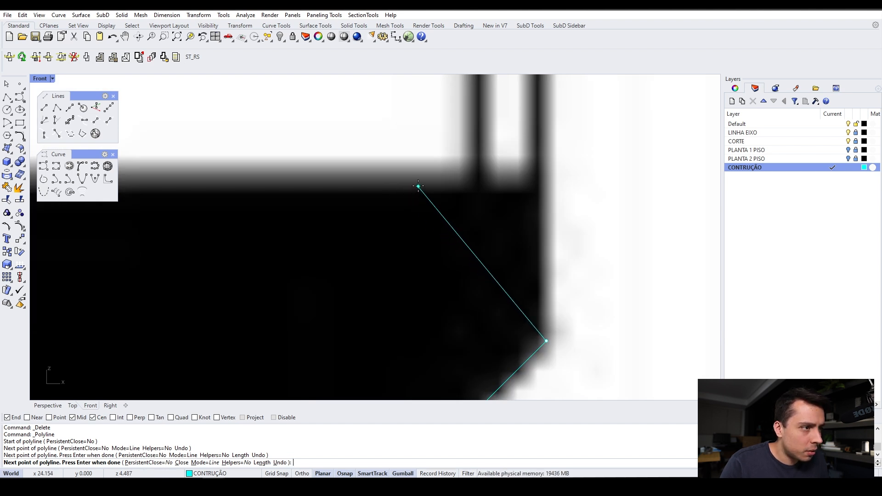
{"action": "scroll", "coordinate": [484, 187], "scroll_direction": "down", "scroll_amount": 3}
{"action": "key", "text": "F8"}
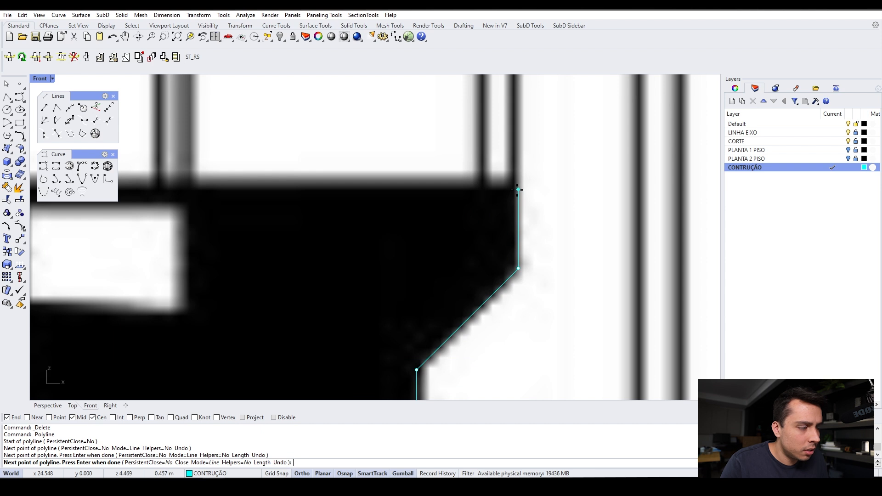
{"action": "scroll", "coordinate": [518, 190], "scroll_direction": "down", "scroll_amount": 2}
{"action": "scroll", "coordinate": [510, 189], "scroll_direction": "up", "scroll_amount": 4}
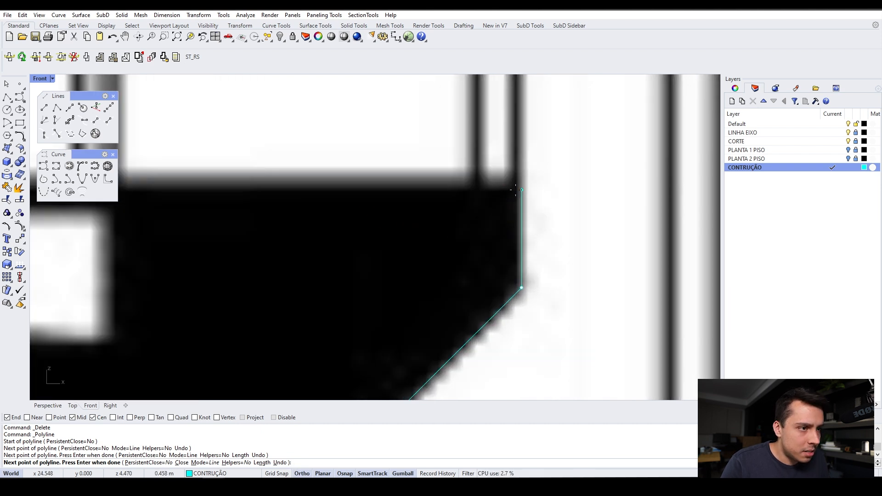
{"action": "left_click", "coordinate": [522, 188]}
- Run the polyline about 9.6 m horizontally along the slab's top to the start of the curved outer shell and finish it
{"action": "key", "text": "F8"}
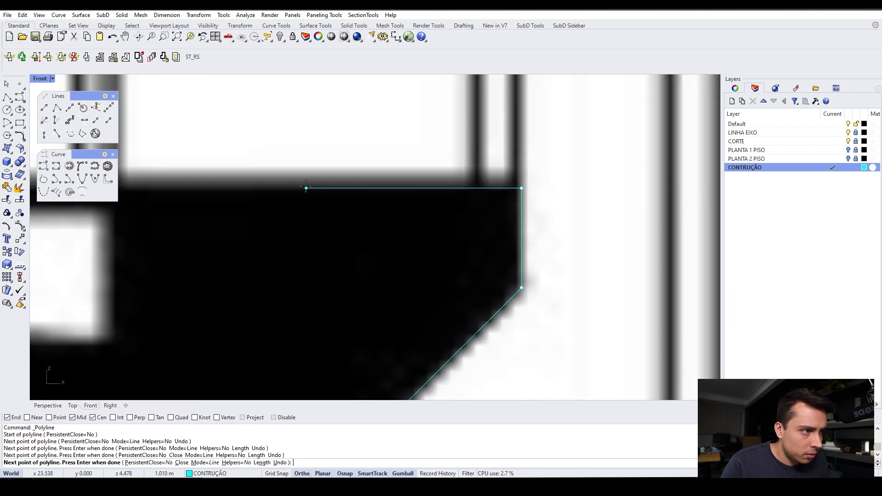
{"action": "scroll", "coordinate": [526, 185], "scroll_direction": "down", "scroll_amount": 2}
{"action": "scroll", "coordinate": [434, 180], "scroll_direction": "up", "scroll_amount": 2}
{"action": "key", "text": "F8"}
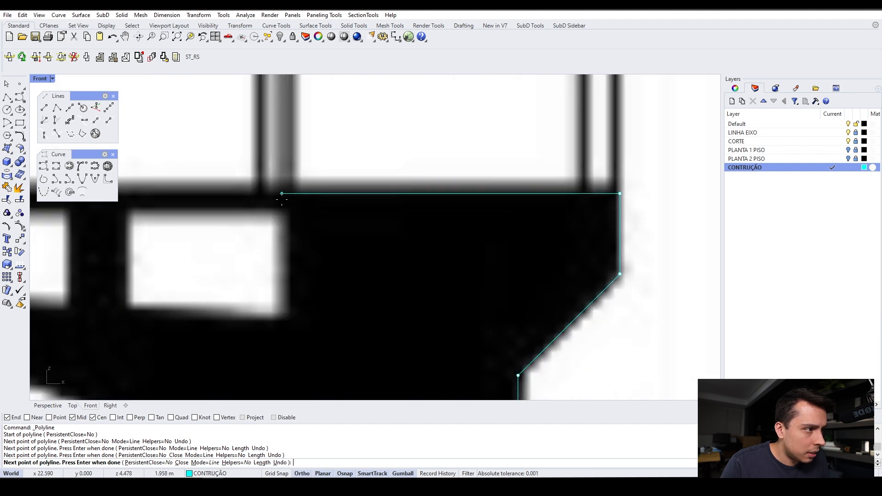
{"action": "scroll", "coordinate": [550, 189], "scroll_direction": "down", "scroll_amount": 3}
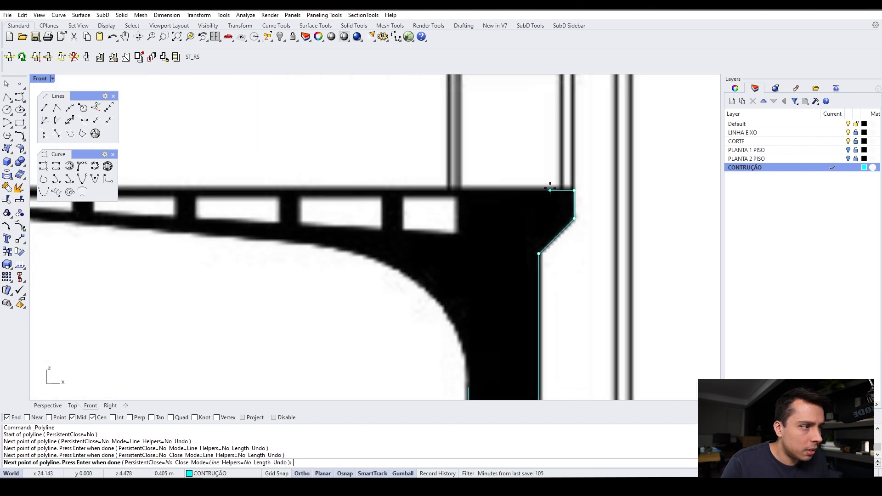
{"action": "scroll", "coordinate": [545, 188], "scroll_direction": "down", "scroll_amount": 3}
{"action": "scroll", "coordinate": [404, 183], "scroll_direction": "up", "scroll_amount": 3}
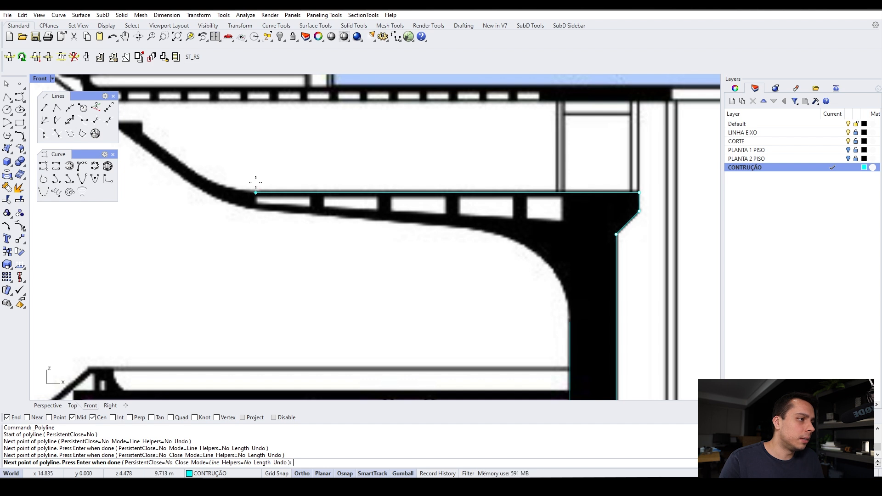
{"action": "scroll", "coordinate": [256, 183], "scroll_direction": "up", "scroll_amount": 3}
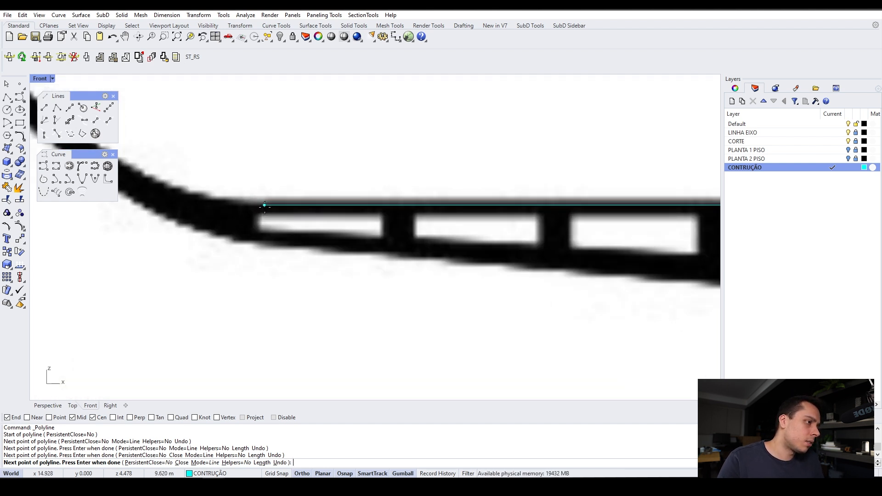
{"action": "left_click", "coordinate": [265, 205]}
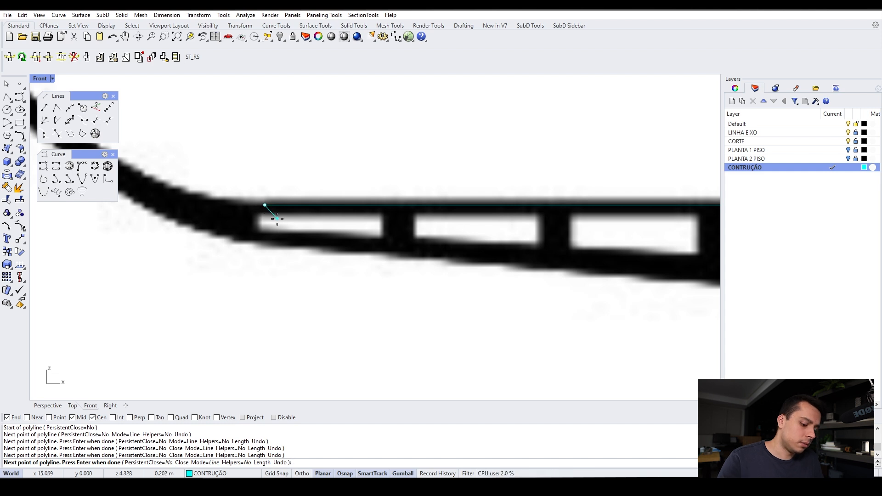
{"action": "key", "text": "Return"}
- Examine the slab's curved underside and the sloping outer shell up to the roof edge to plan the next trace
{"action": "scroll", "coordinate": [342, 174], "scroll_direction": "down", "scroll_amount": 5}
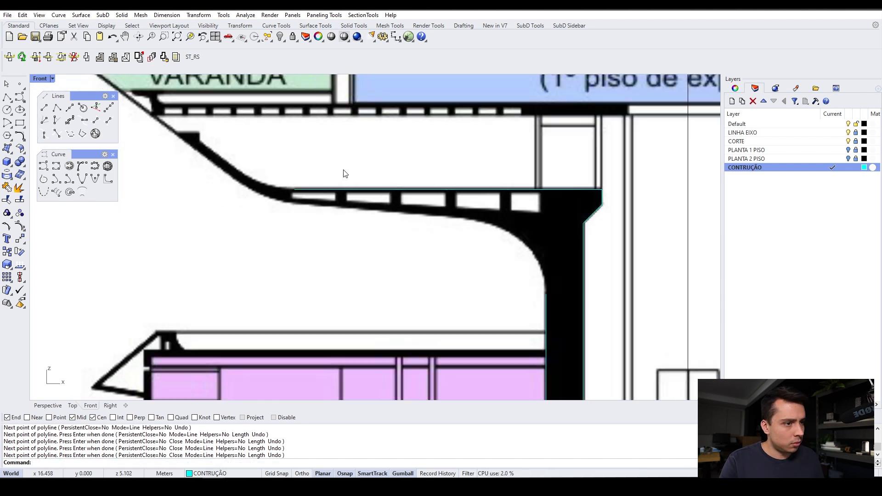
{"action": "scroll", "coordinate": [351, 181], "scroll_direction": "up", "scroll_amount": 5}
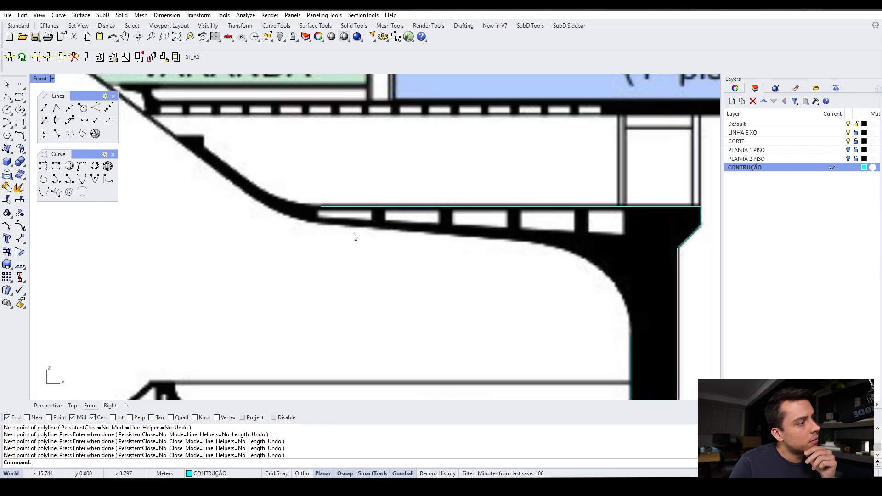
{"action": "scroll", "coordinate": [358, 237], "scroll_direction": "down", "scroll_amount": 3}
{"action": "scroll", "coordinate": [473, 340], "scroll_direction": "down", "scroll_amount": 1}
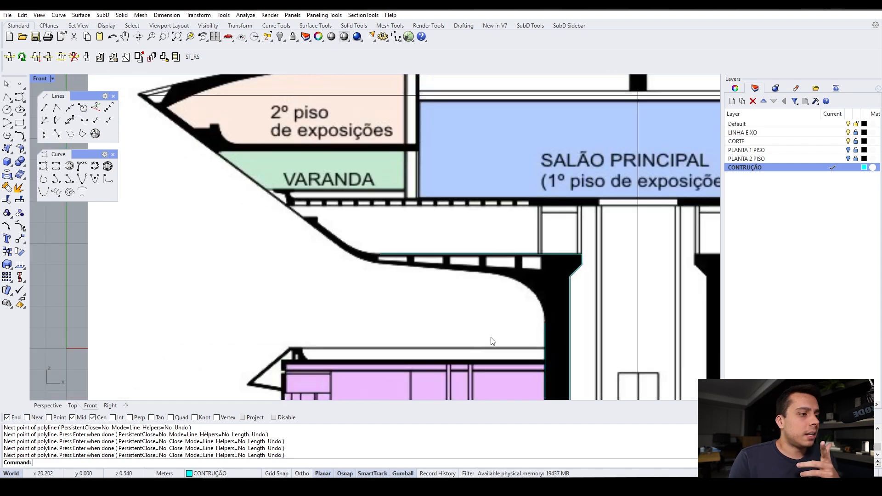
{"action": "scroll", "coordinate": [338, 207], "scroll_direction": "up", "scroll_amount": 2}
{"action": "scroll", "coordinate": [325, 220], "scroll_direction": "down", "scroll_amount": 1}
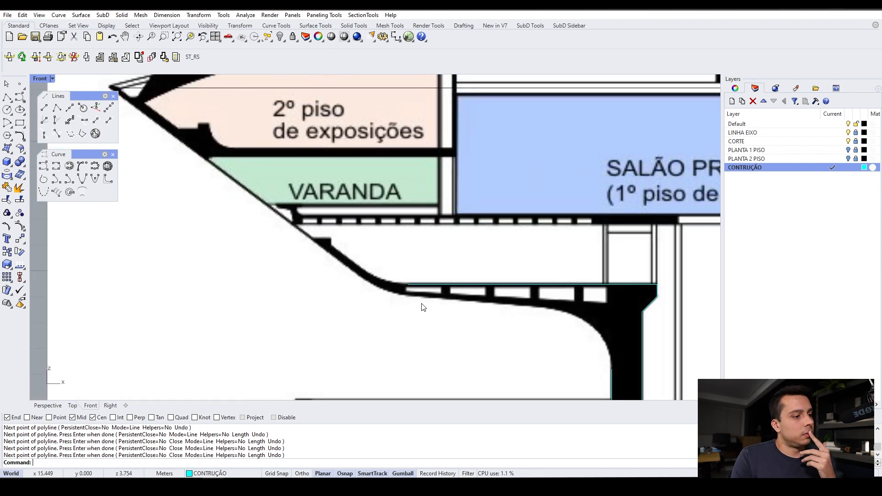
{"action": "scroll", "coordinate": [418, 303], "scroll_direction": "down", "scroll_amount": 2}
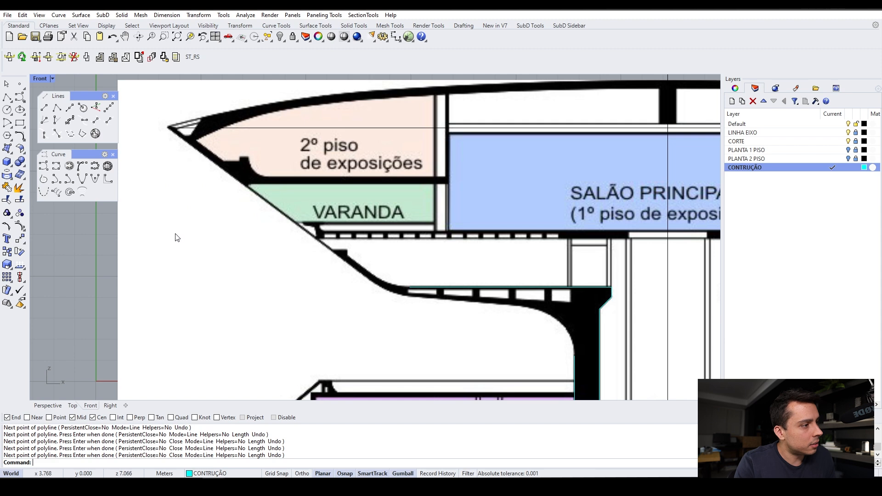
- Draw a line about 12 m long from the roof edge's outer tip down the sloping shell to where its lower bend begins
{"action": "left_click", "coordinate": [44, 107]}
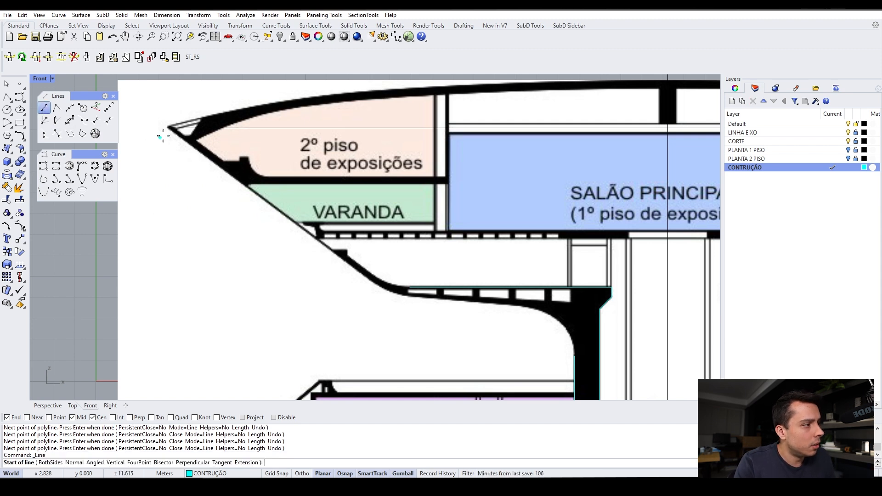
{"action": "scroll", "coordinate": [172, 125], "scroll_direction": "up", "scroll_amount": 8}
{"action": "scroll", "coordinate": [191, 122], "scroll_direction": "up", "scroll_amount": 3}
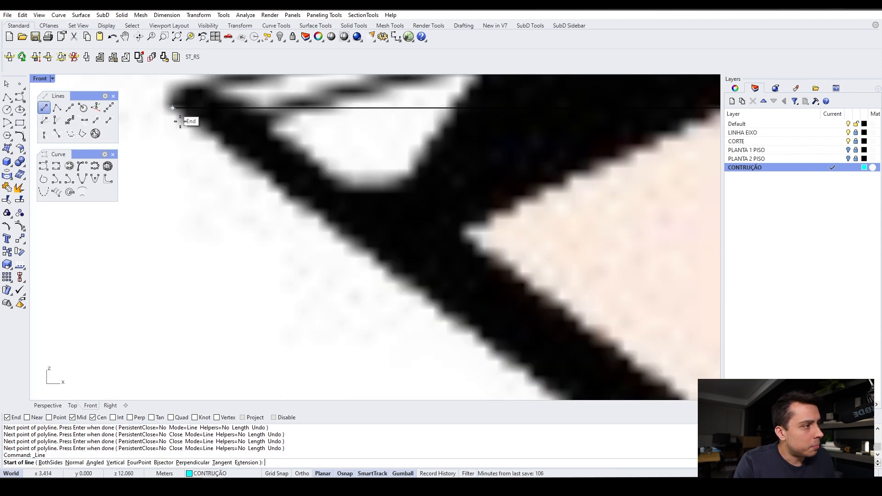
{"action": "left_click", "coordinate": [174, 107]}
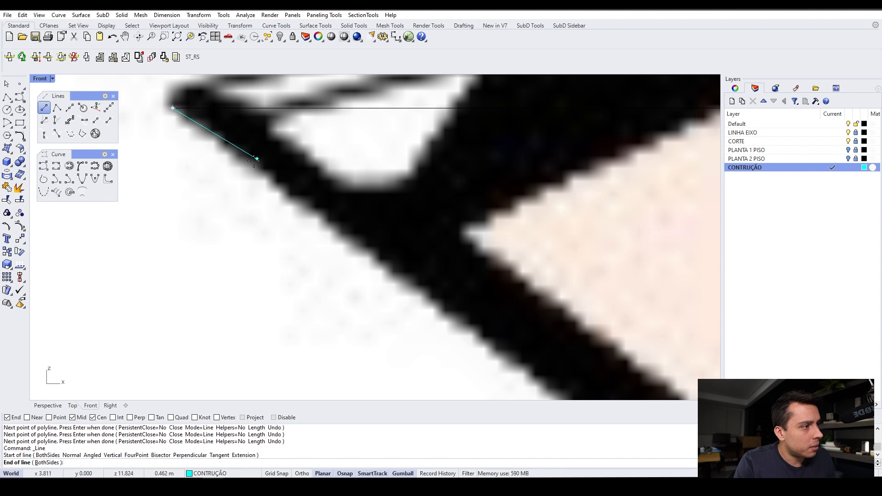
{"action": "scroll", "coordinate": [257, 157], "scroll_direction": "down", "scroll_amount": 5}
{"action": "scroll", "coordinate": [280, 183], "scroll_direction": "down", "scroll_amount": 2}
{"action": "scroll", "coordinate": [405, 280], "scroll_direction": "up", "scroll_amount": 8}
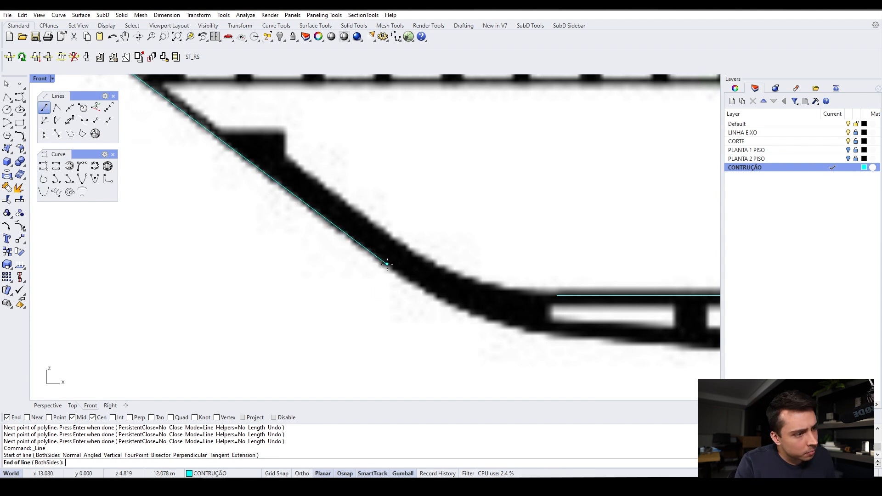
{"action": "left_click", "coordinate": [367, 251]}
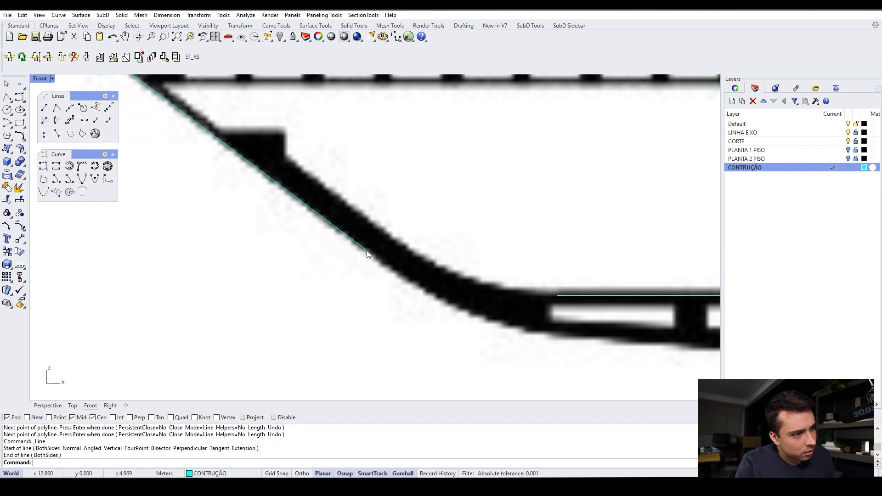
- Examine how the sloping line follows the outer shell and where its lower end meets the bend toward the slab
{"action": "scroll", "coordinate": [363, 262], "scroll_direction": "down", "scroll_amount": 4}
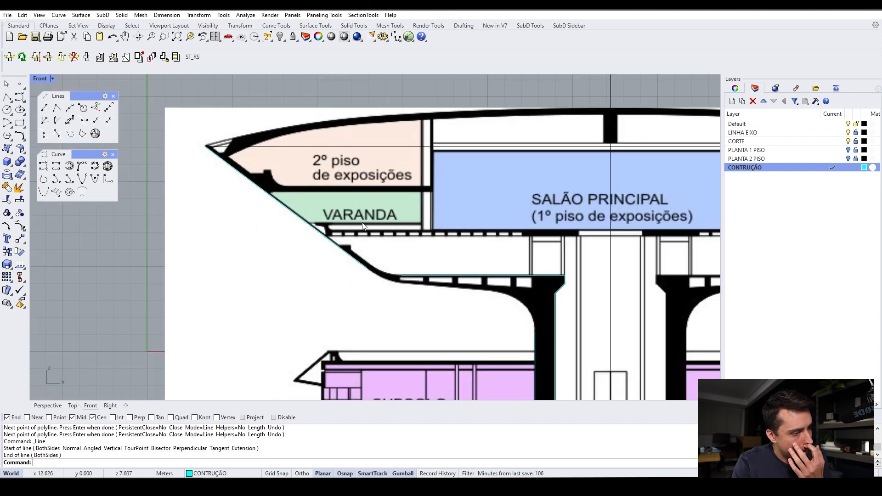
{"action": "scroll", "coordinate": [363, 222], "scroll_direction": "up", "scroll_amount": 6}
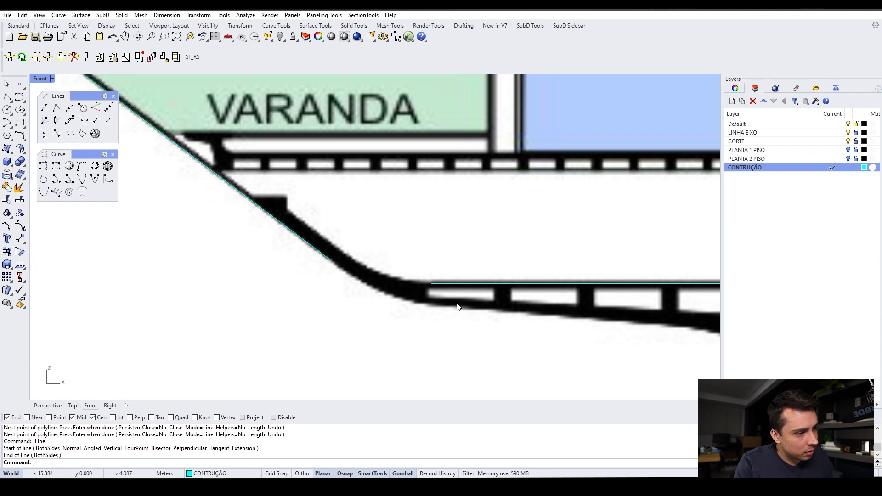
{"action": "scroll", "coordinate": [364, 271], "scroll_direction": "down", "scroll_amount": 5}
{"action": "left_click", "coordinate": [365, 267]}
{"action": "scroll", "coordinate": [372, 269], "scroll_direction": "up", "scroll_amount": 4}
{"action": "scroll", "coordinate": [373, 269], "scroll_direction": "down", "scroll_amount": 3}
{"action": "scroll", "coordinate": [372, 269], "scroll_direction": "up", "scroll_amount": 2}
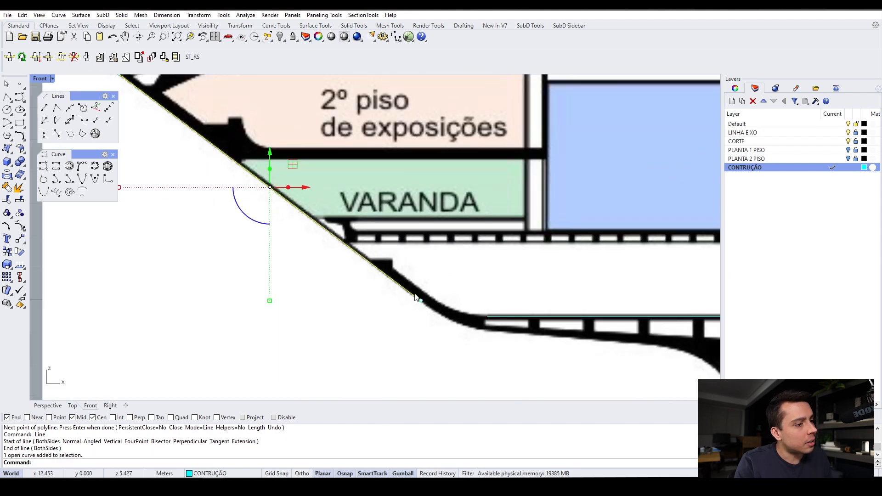
{"action": "scroll", "coordinate": [431, 309], "scroll_direction": "up", "scroll_amount": 2}
{"action": "scroll", "coordinate": [417, 301], "scroll_direction": "down", "scroll_amount": 3}
{"action": "scroll", "coordinate": [419, 302], "scroll_direction": "up", "scroll_amount": 3}
{"action": "key", "text": "Escape"}
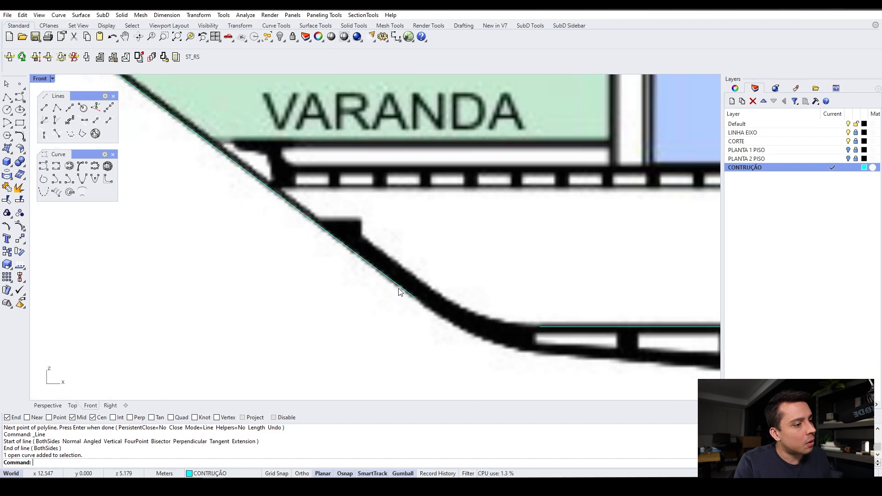
{"action": "left_click", "coordinate": [405, 290]}
{"action": "scroll", "coordinate": [289, 201], "scroll_direction": "down", "scroll_amount": 3}
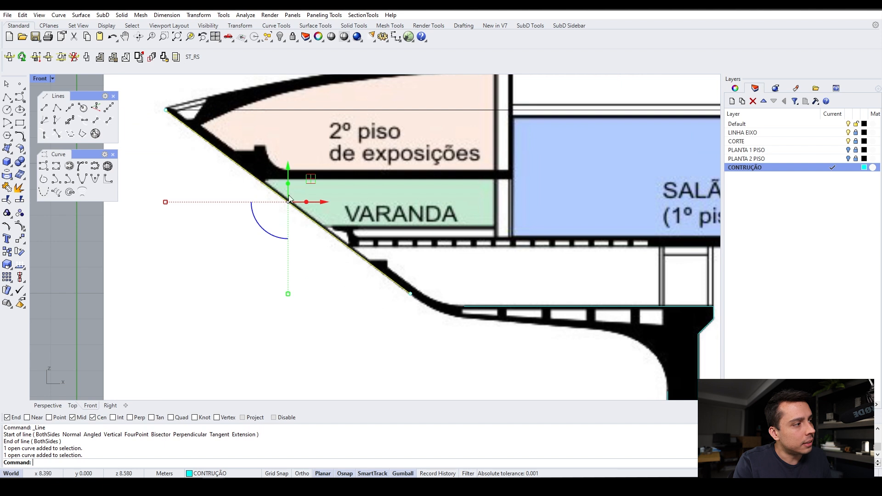
{"action": "key", "text": "Escape"}
{"action": "scroll", "coordinate": [423, 305], "scroll_direction": "up", "scroll_amount": 2}
{"action": "scroll", "coordinate": [423, 304], "scroll_direction": "up", "scroll_amount": 6}
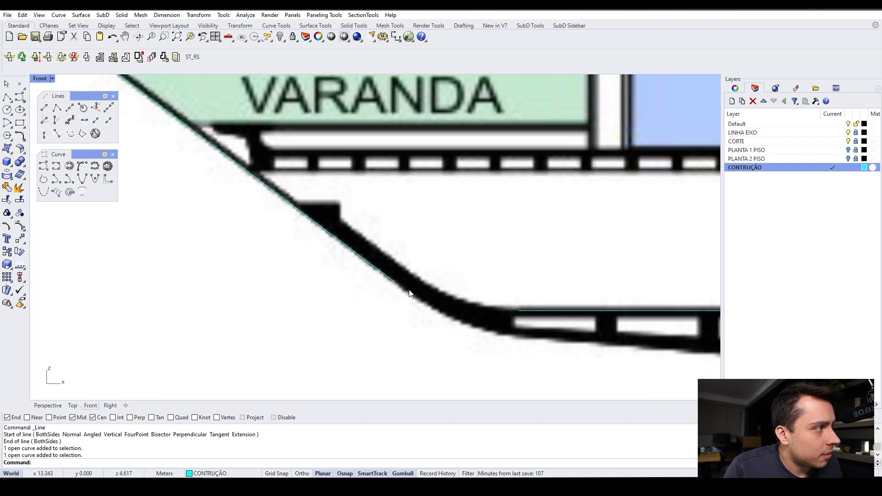
{"action": "left_click", "coordinate": [43, 166]}
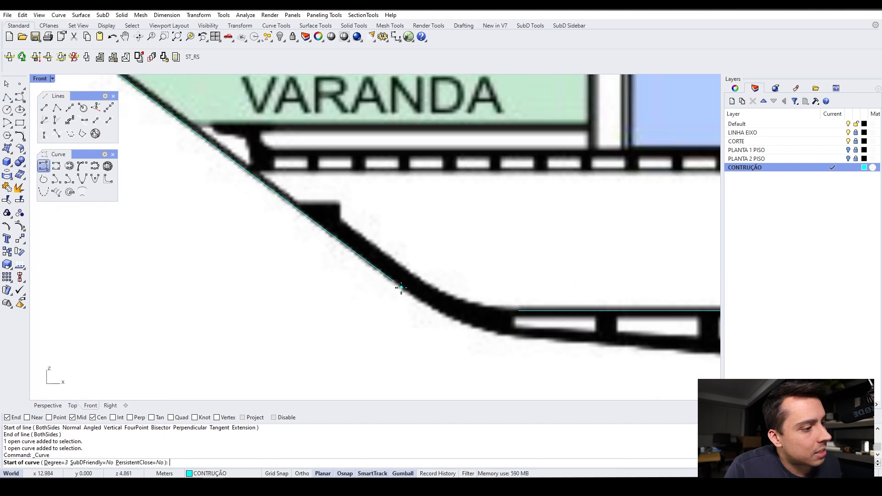
{"action": "key", "text": "Escape"}
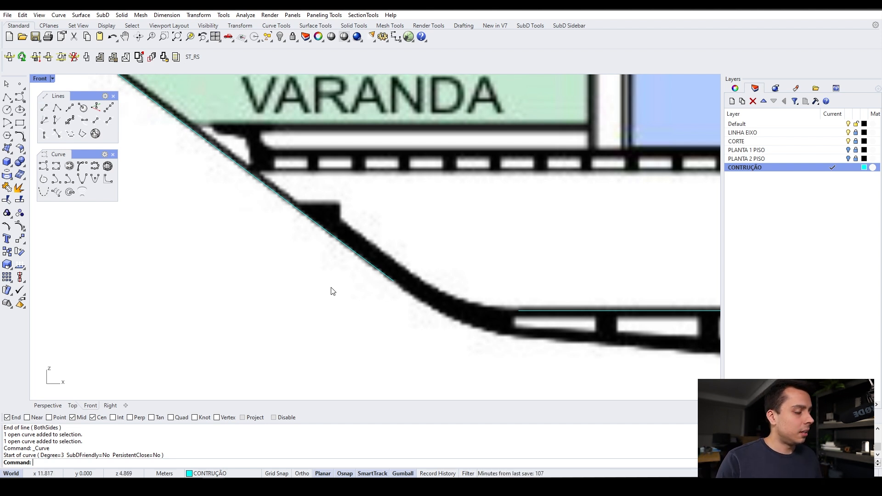
{"action": "scroll", "coordinate": [461, 306], "scroll_direction": "down", "scroll_amount": 1}
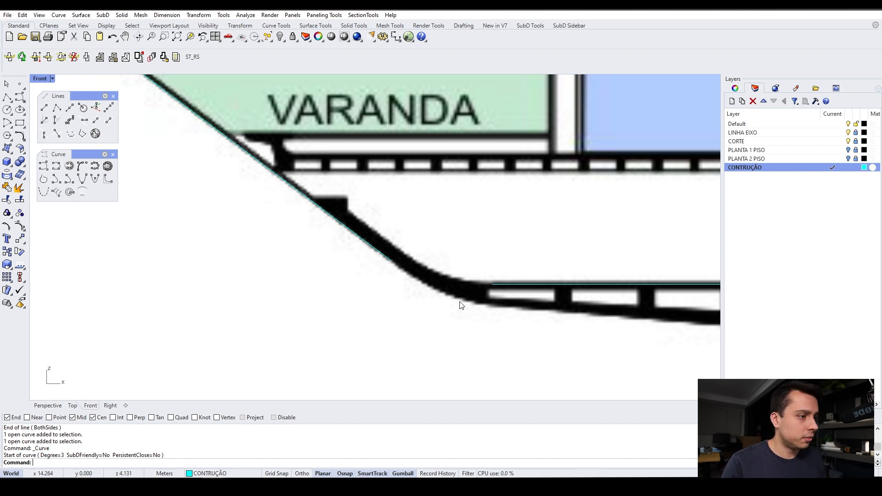
{"action": "scroll", "coordinate": [360, 296], "scroll_direction": "down", "scroll_amount": 3}
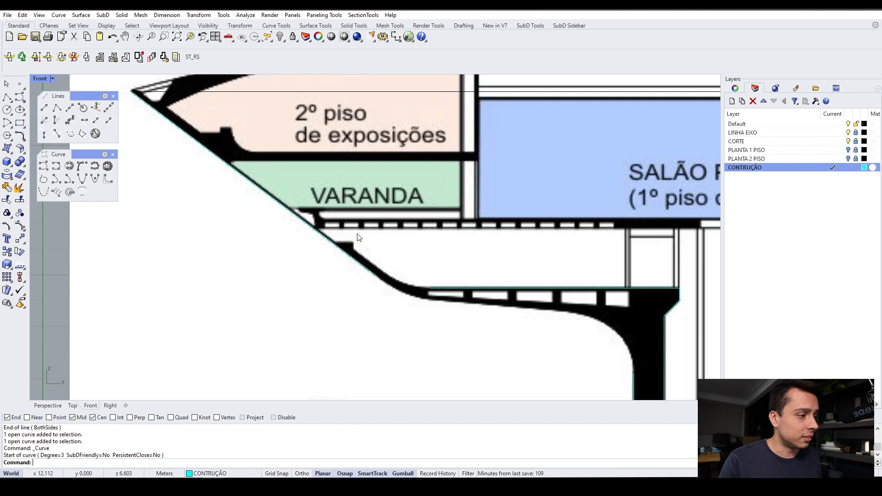
{"action": "scroll", "coordinate": [416, 297], "scroll_direction": "up", "scroll_amount": 3}
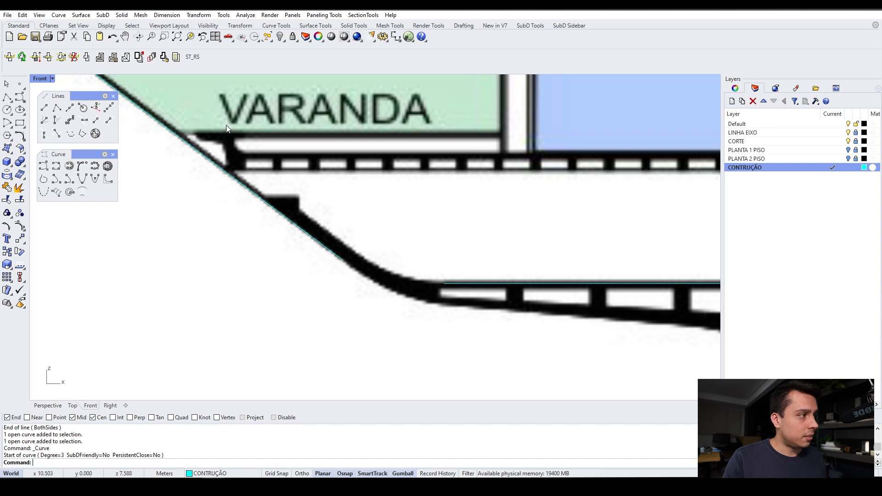
- Draw a short test line from the sloping line's lower end downward at a steeper angle, forming a kink
{"action": "left_click", "coordinate": [7, 98]}
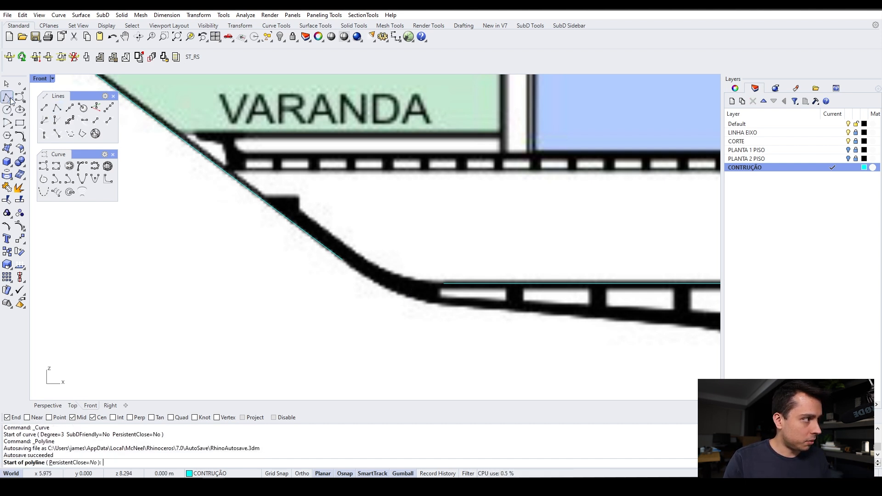
{"action": "left_click", "coordinate": [43, 107]}
{"action": "left_click", "coordinate": [344, 261]}
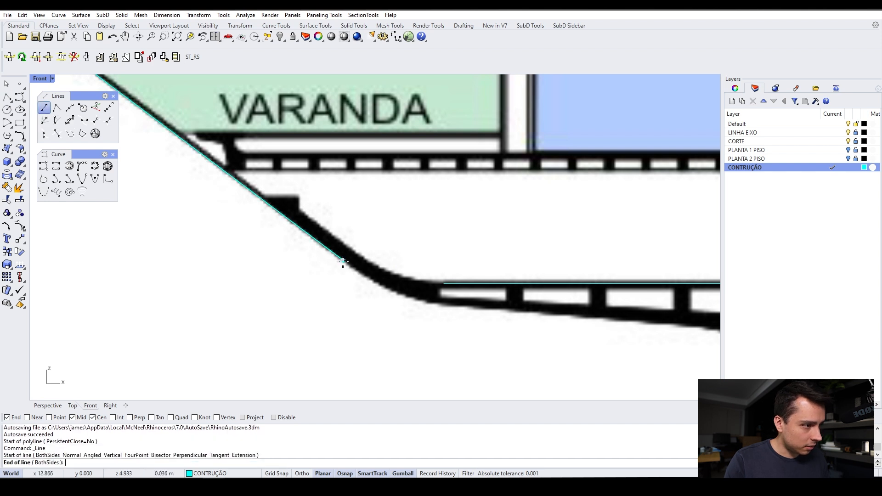
{"action": "left_click", "coordinate": [387, 325]}
{"action": "scroll", "coordinate": [387, 327], "scroll_direction": "up", "scroll_amount": 3}
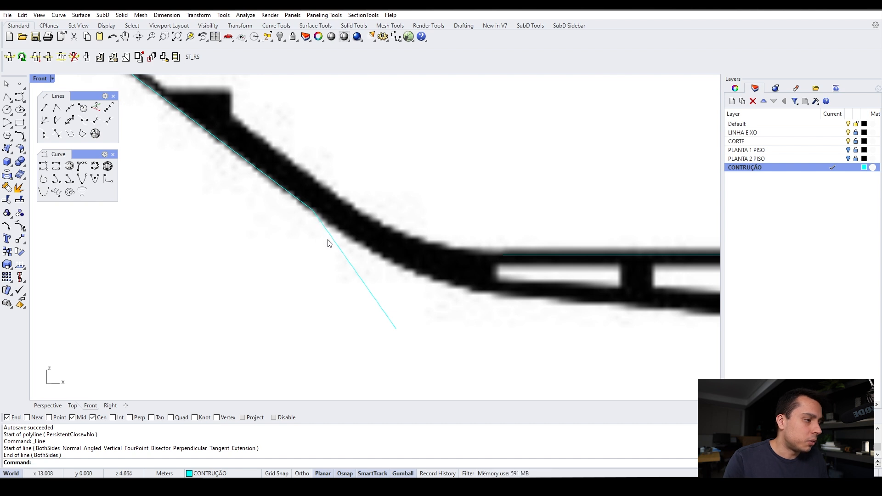
{"action": "scroll", "coordinate": [329, 244], "scroll_direction": "up", "scroll_amount": 3}
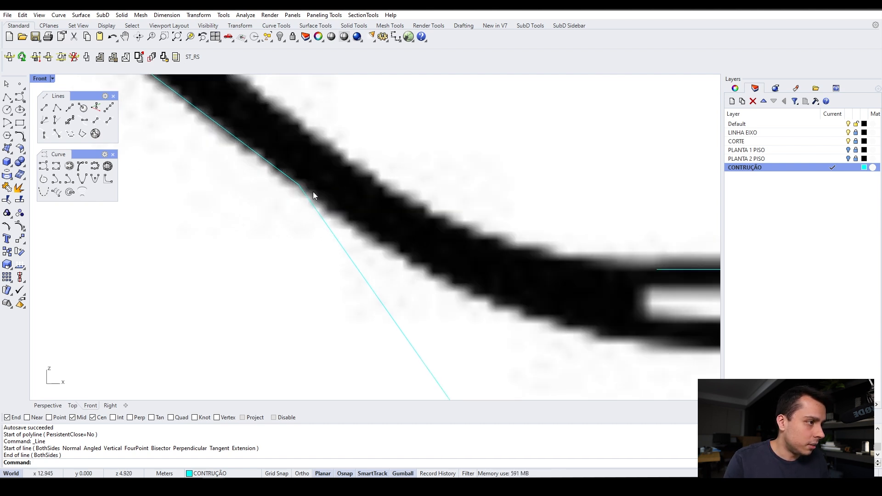
{"action": "scroll", "coordinate": [415, 243], "scroll_direction": "down", "scroll_amount": 3}
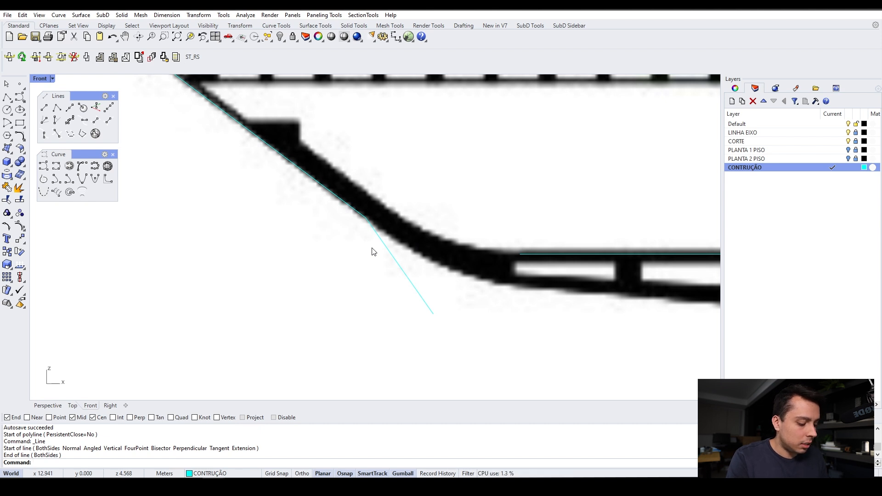
- Check the continuity between the sloping line and the test line with GCon, and delete the test line
{"action": "type", "text": "on"}
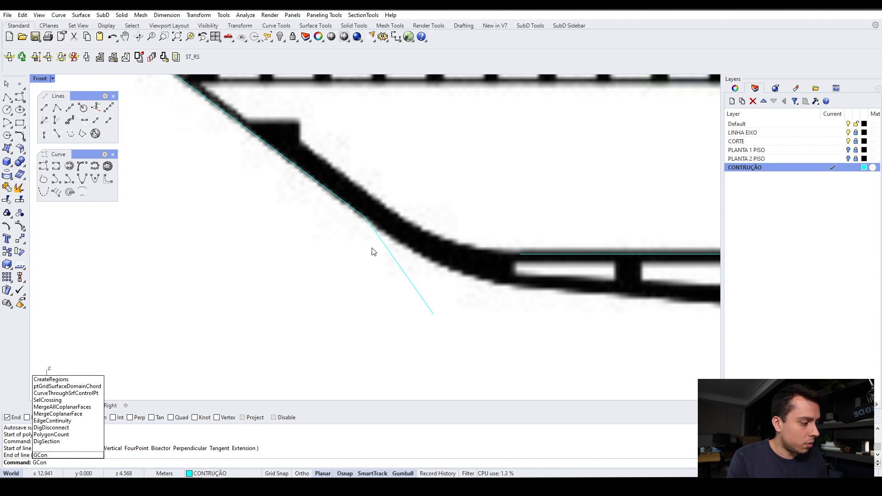
{"action": "key", "text": "Return"}
{"action": "left_click", "coordinate": [363, 221]}
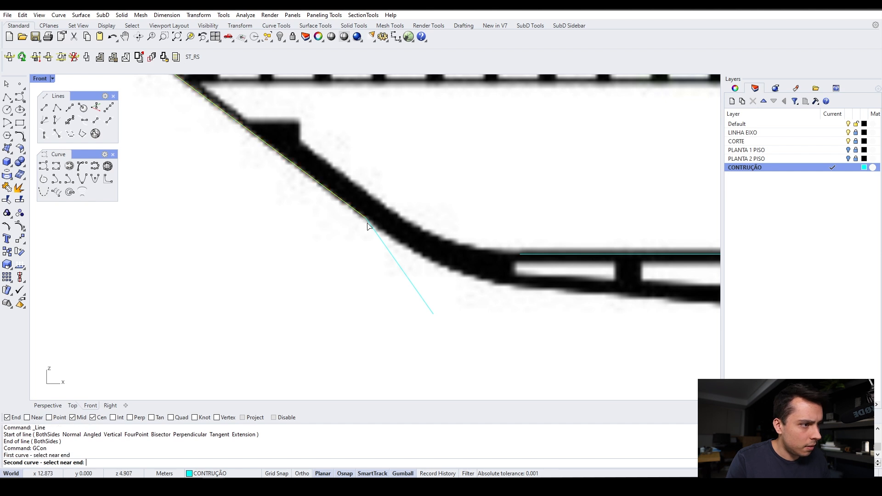
{"action": "left_click", "coordinate": [376, 236]}
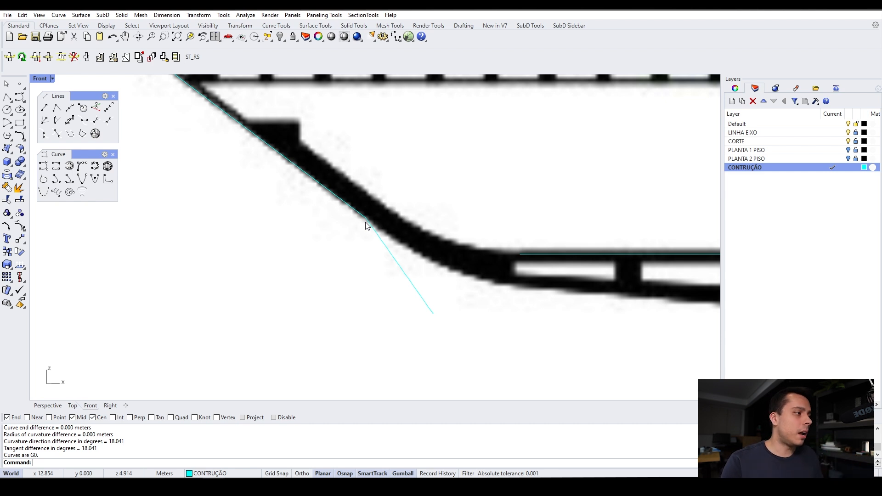
{"action": "left_click", "coordinate": [386, 248]}
{"action": "key", "text": "Delete"}
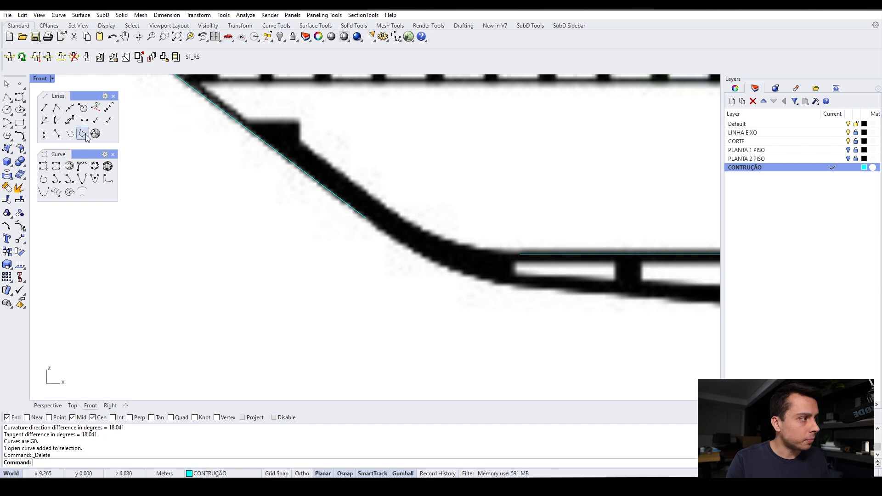
- Trace the shell's lower bend with a degree-3 curve from the sloping line's end, its second point on the line's tangent, ending along the slab's underside
{"action": "left_click", "coordinate": [19, 97]}
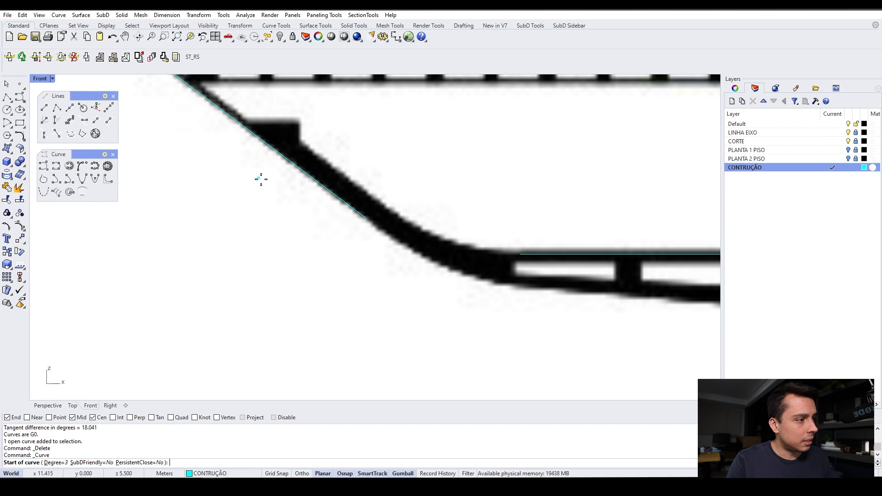
{"action": "left_click", "coordinate": [44, 167]}
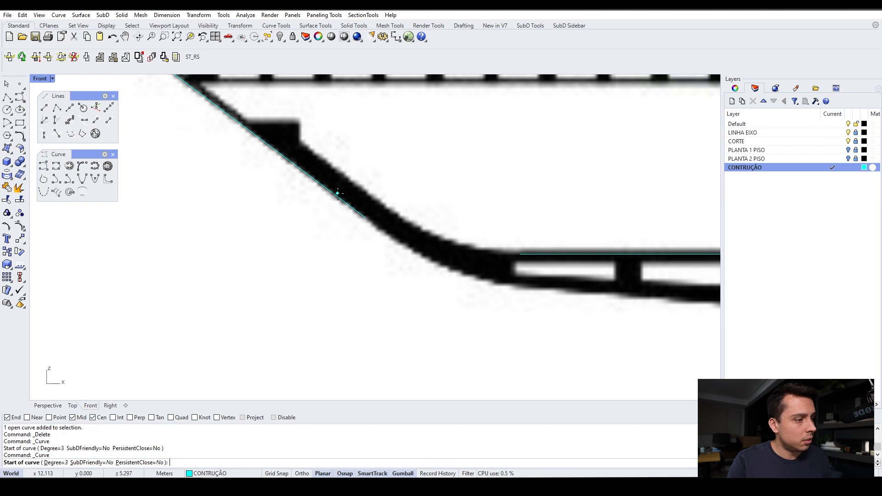
{"action": "left_click", "coordinate": [364, 217]}
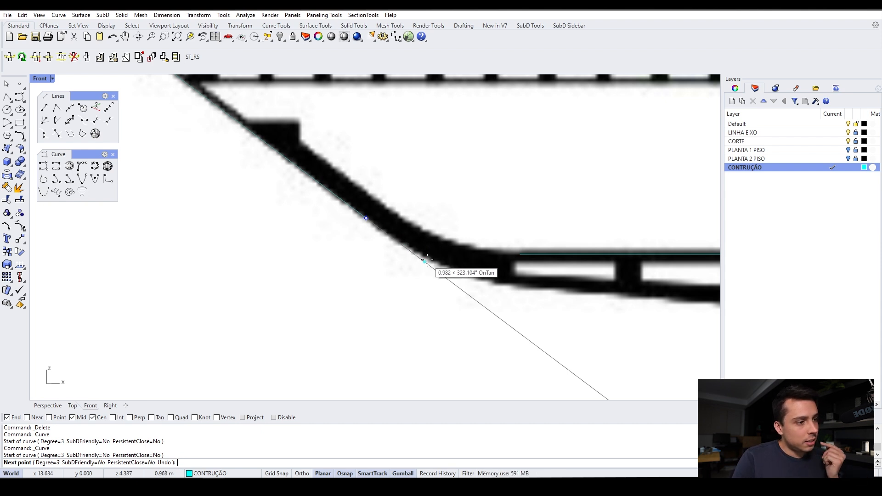
{"action": "left_click", "coordinate": [459, 287]}
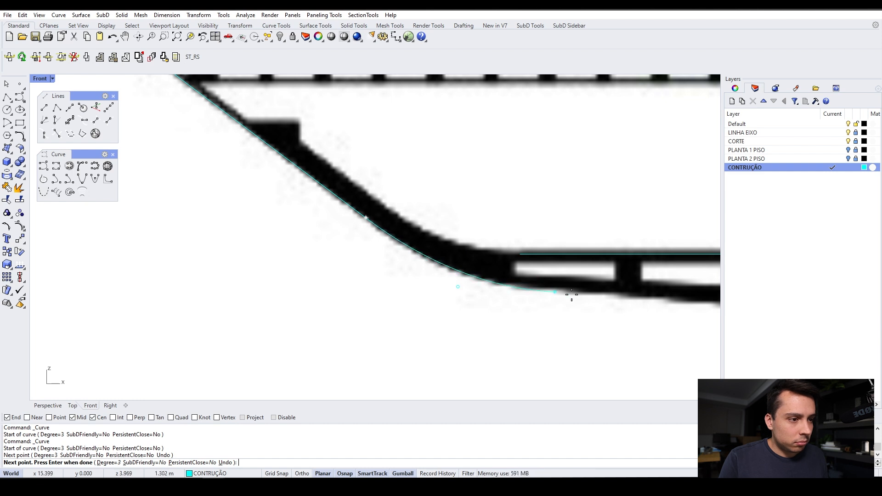
{"action": "left_click", "coordinate": [569, 291]}
{"action": "scroll", "coordinate": [569, 291], "scroll_direction": "down", "scroll_amount": 4}
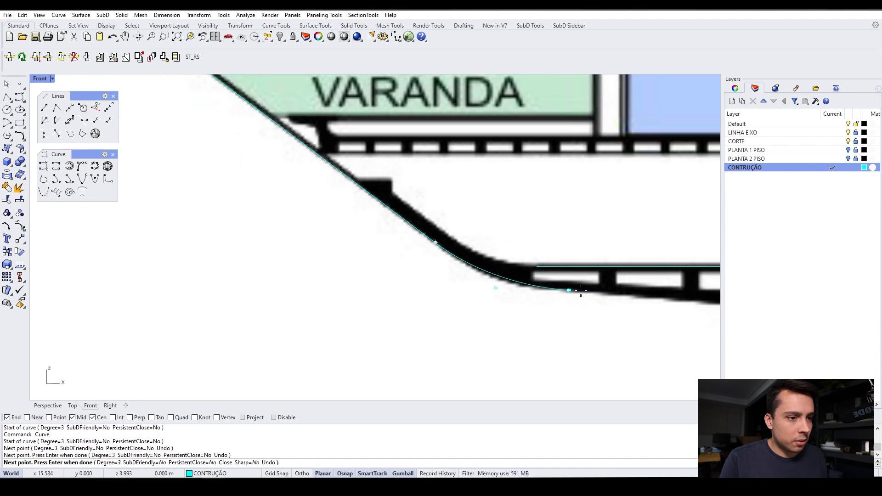
{"action": "scroll", "coordinate": [643, 296], "scroll_direction": "up", "scroll_amount": 3}
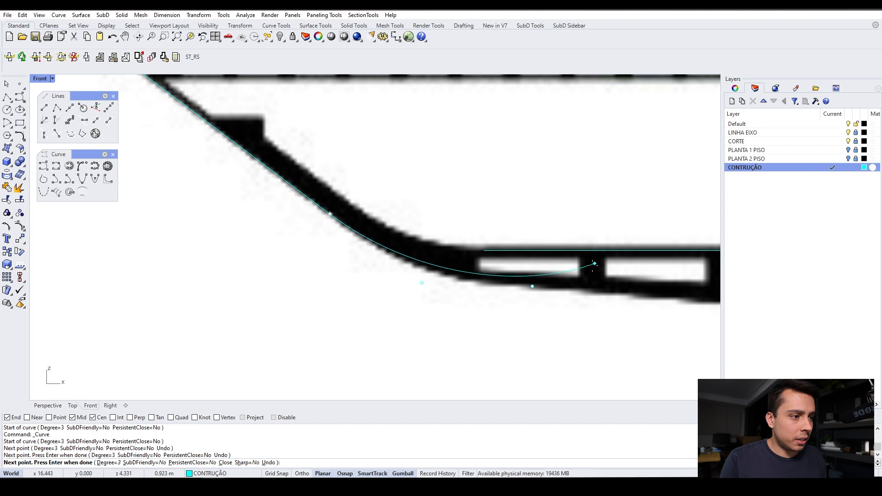
{"action": "left_click", "coordinate": [630, 292]}
{"action": "key", "text": "Return"}
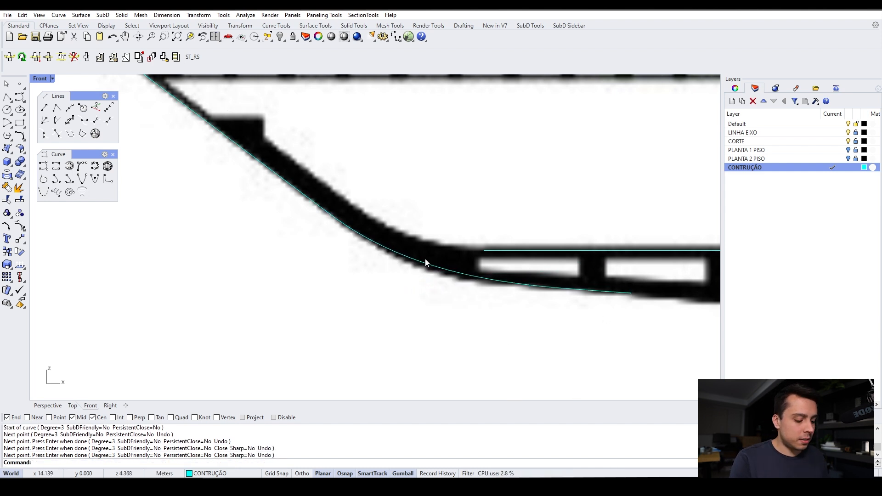
- Check the continuity between the bend curve and the sloping line with GCon, and select each to inspect the curve's control points
{"action": "type", "text": "GCon"}
{"action": "key", "text": "Return"}
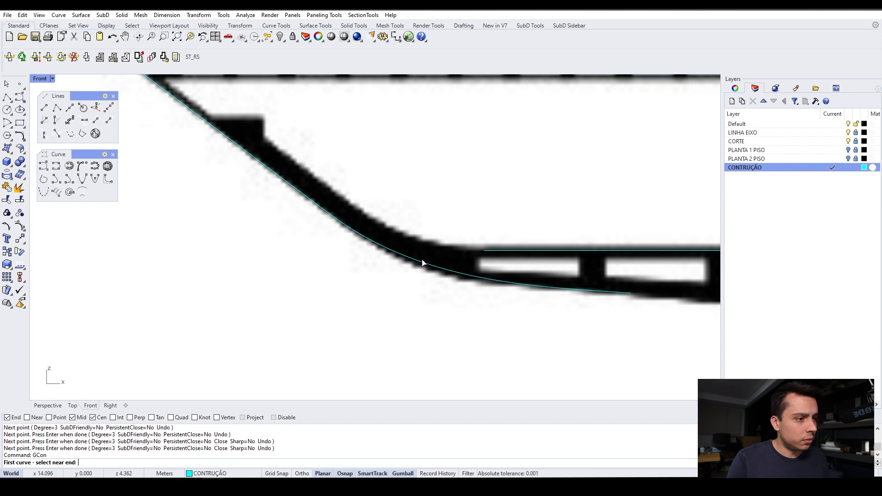
{"action": "left_click", "coordinate": [362, 231]}
{"action": "left_click", "coordinate": [320, 209]}
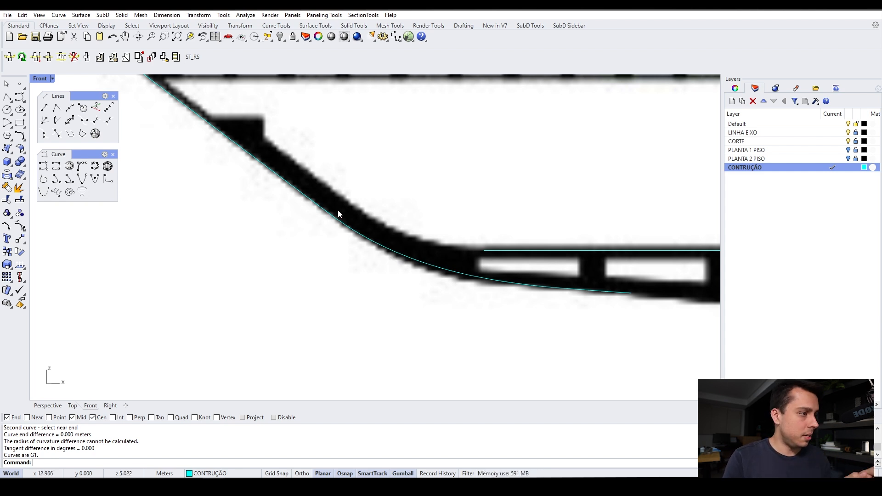
{"action": "left_click", "coordinate": [314, 203]}
{"action": "left_click", "coordinate": [344, 227]}
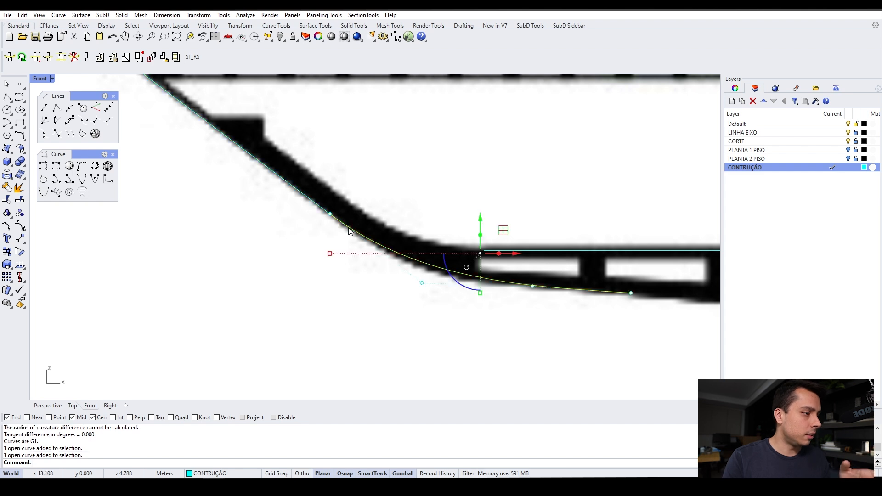
- Select the sloping line and the bend curve in turn to examine where their control points meet
{"action": "left_click", "coordinate": [325, 210]}
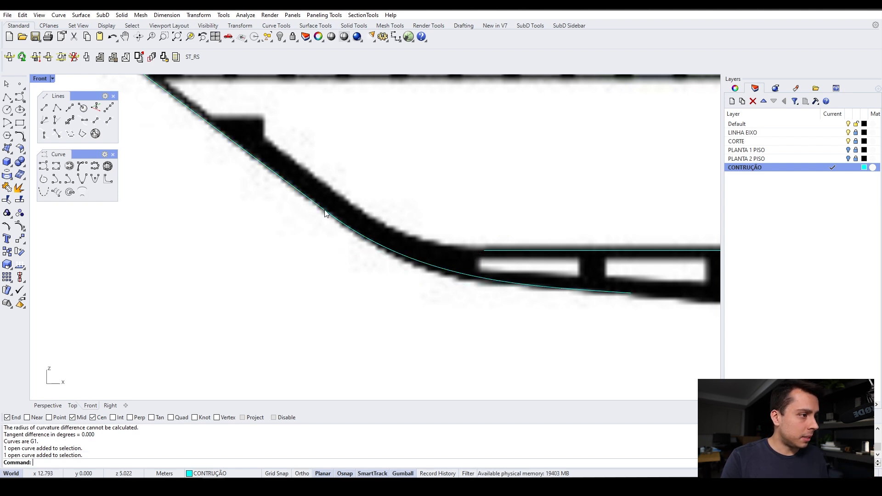
{"action": "left_click", "coordinate": [334, 216]}
{"action": "left_click", "coordinate": [330, 216], "text": "shift"}
{"action": "key", "text": "Escape"}
{"action": "left_click", "coordinate": [343, 223]}
{"action": "key", "text": "Escape"}
{"action": "key", "text": "Escape"}
- Show the control points of both curves and try moving their two coincident end points down and left, off the shell outline
{"action": "scroll", "coordinate": [343, 221], "scroll_direction": "down", "scroll_amount": 8}
{"action": "left_click", "coordinate": [354, 235]}
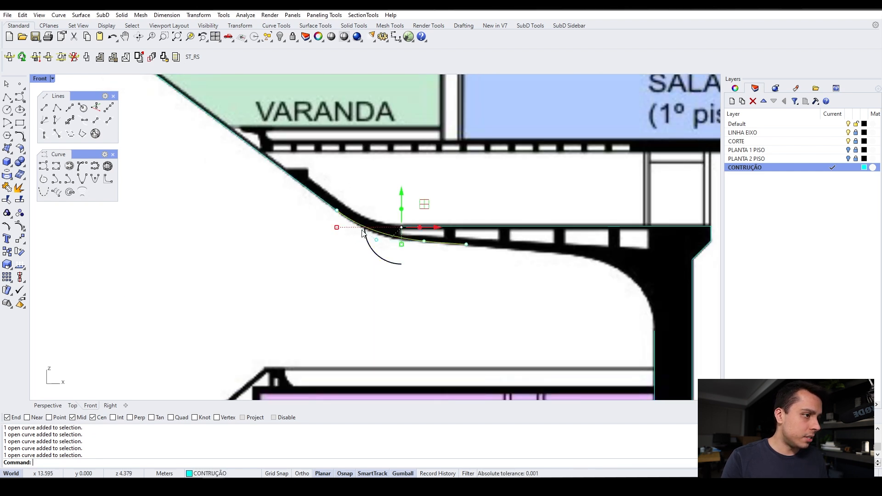
{"action": "left_click", "coordinate": [327, 207], "text": "shift"}
{"action": "scroll", "coordinate": [348, 247], "scroll_direction": "down", "scroll_amount": 5}
{"action": "left_click_drag", "start_coordinate": [158, 297], "coordinate": [351, 207]}
{"action": "scroll", "coordinate": [347, 228], "scroll_direction": "up", "scroll_amount": 8}
{"action": "scroll", "coordinate": [345, 250], "scroll_direction": "up", "scroll_amount": 4}
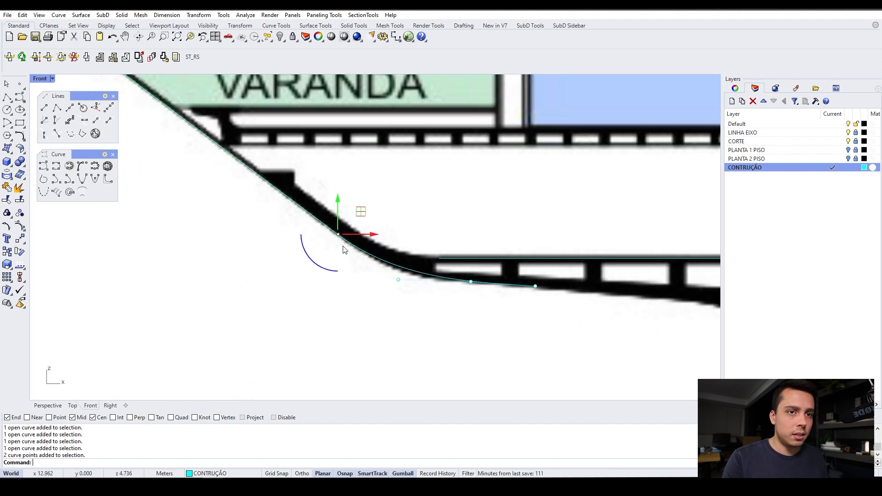
{"action": "left_click_drag", "start_coordinate": [348, 248], "coordinate": [330, 268]}
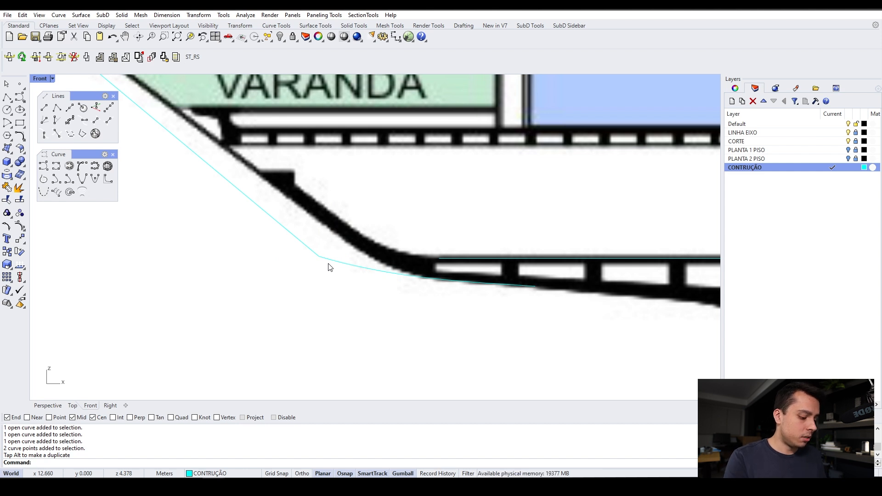
- Check the continuity of the displaced joint with GCon, and undo the control point move
{"action": "key", "text": "Return"}
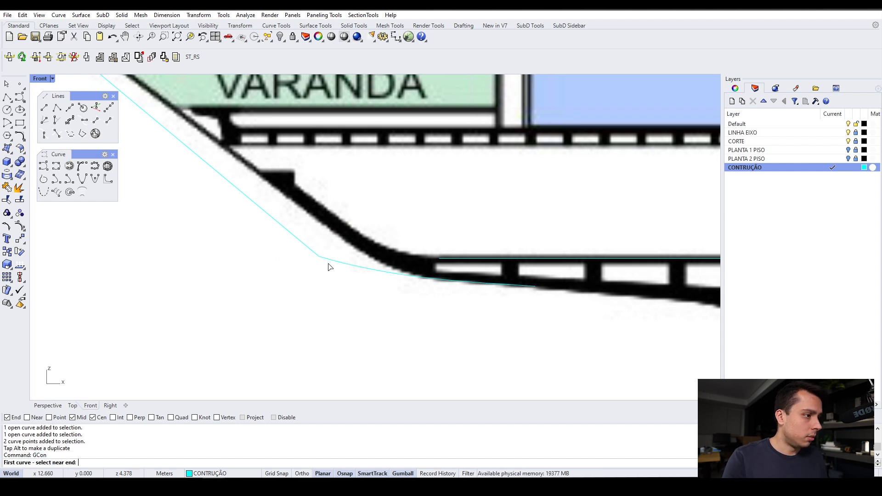
{"action": "left_click", "coordinate": [312, 252]}
{"action": "left_click", "coordinate": [332, 260]}
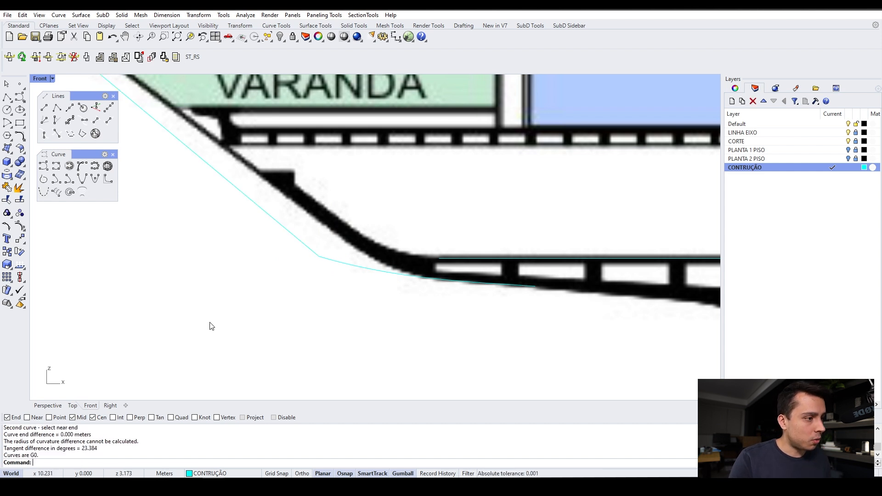
{"action": "key", "text": "ctrl+z"}
{"action": "key", "text": "Escape"}
- Recheck the continuity between the restored sloping line and bend curve with GCon
{"action": "type", "text": "GCon"}
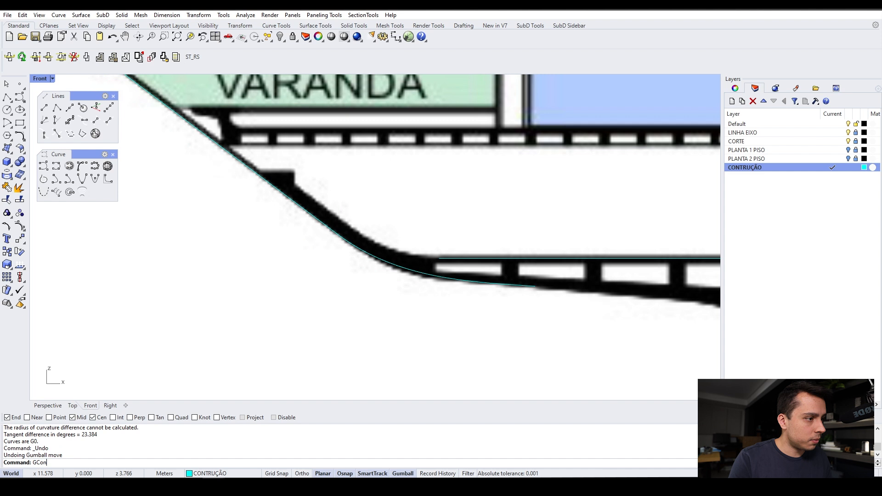
{"action": "key", "text": "Return"}
{"action": "left_click", "coordinate": [332, 226]}
{"action": "left_click", "coordinate": [354, 248]}
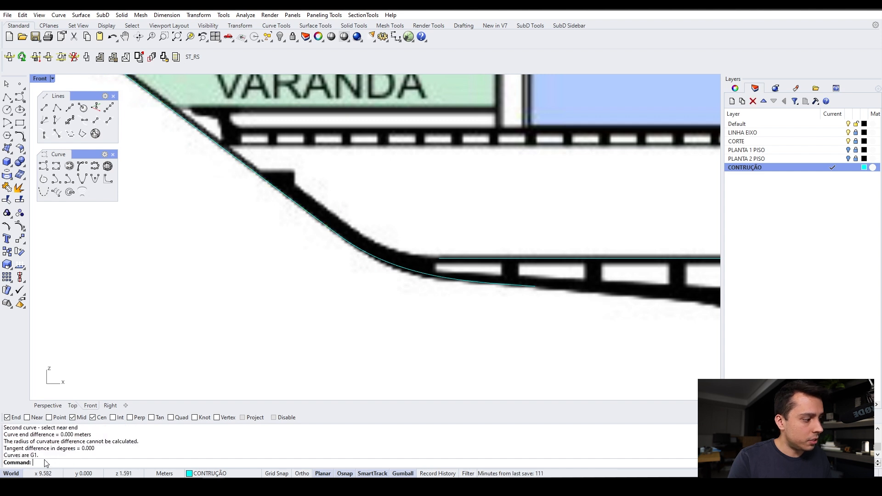
- Delete the bend curve that continues from the sloping line's lower end
{"action": "left_click", "coordinate": [342, 239]}
{"action": "left_click", "coordinate": [341, 239]}
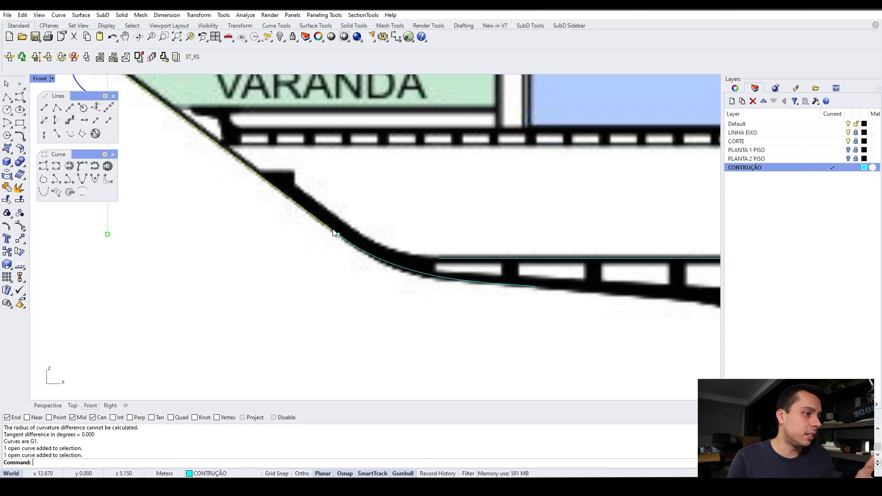
{"action": "left_click", "coordinate": [422, 275]}
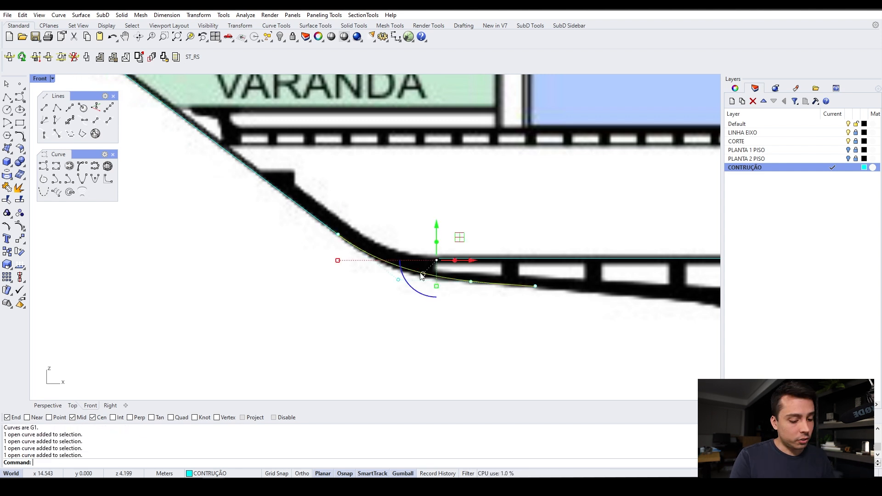
{"action": "key", "text": "Delete"}
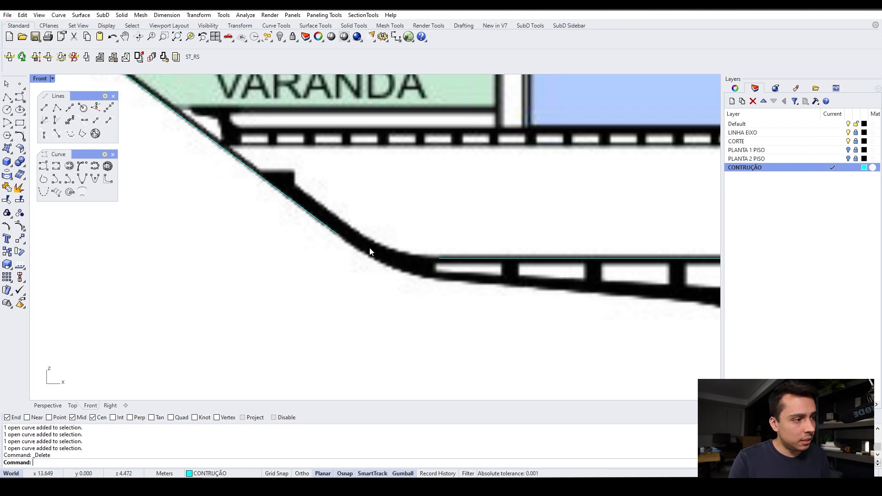
- Start a degree-3 curve at the sloping line's lower end, its second point on the line's tangent, and follow the shell's lower bend
{"action": "left_click", "coordinate": [20, 97]}
{"action": "left_click", "coordinate": [338, 235]}
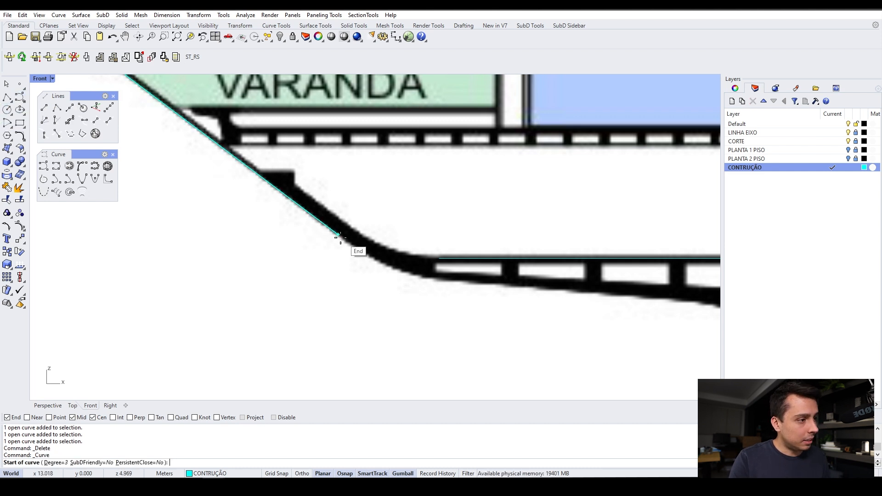
{"action": "scroll", "coordinate": [360, 253], "scroll_direction": "up", "scroll_amount": 3}
{"action": "scroll", "coordinate": [382, 266], "scroll_direction": "down", "scroll_amount": 2}
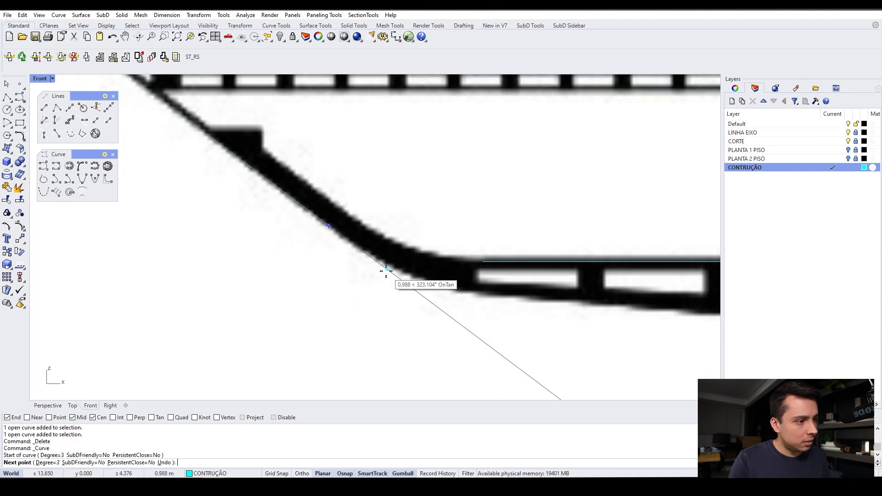
{"action": "scroll", "coordinate": [384, 268], "scroll_direction": "up", "scroll_amount": 2}
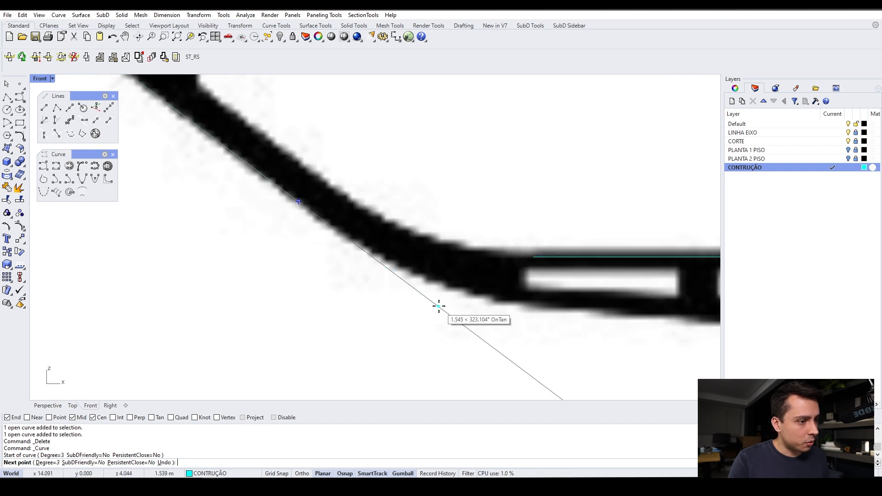
{"action": "left_click", "coordinate": [389, 270]}
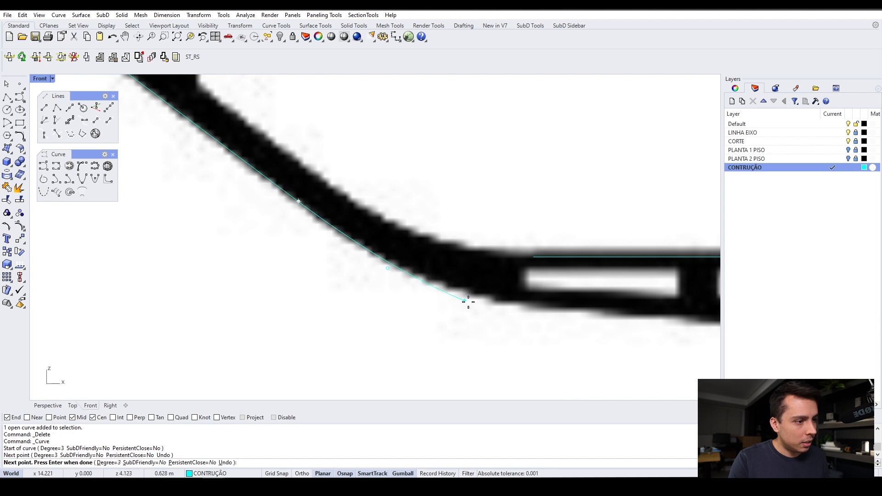
{"action": "left_click", "coordinate": [499, 301]}
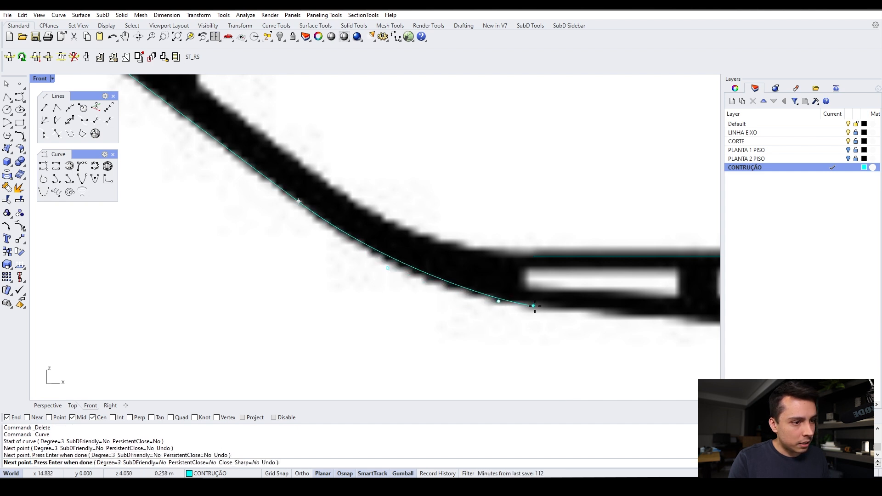
{"action": "left_click", "coordinate": [641, 314]}
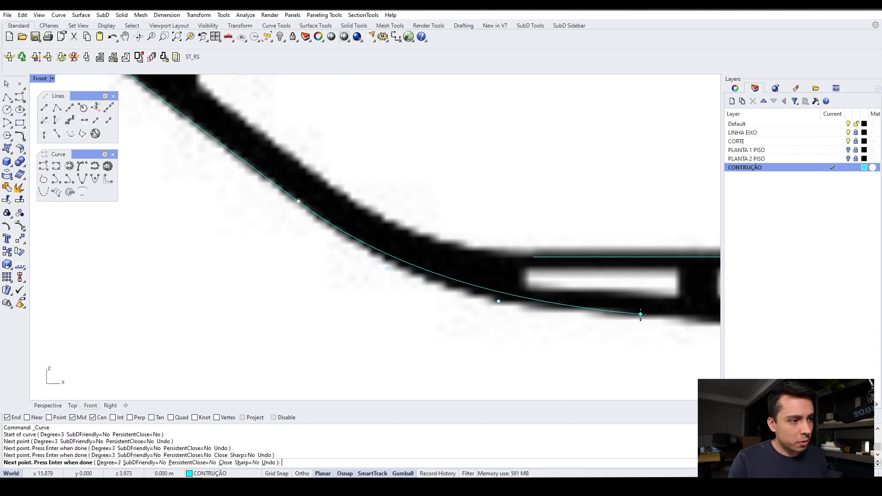
- Continue the curve with two control points along the slab's straight underside, up to where it starts rounding into the column
{"action": "scroll", "coordinate": [359, 276], "scroll_direction": "down", "scroll_amount": 9}
{"action": "scroll", "coordinate": [523, 284], "scroll_direction": "up", "scroll_amount": 11}
{"action": "scroll", "coordinate": [512, 261], "scroll_direction": "down", "scroll_amount": 8}
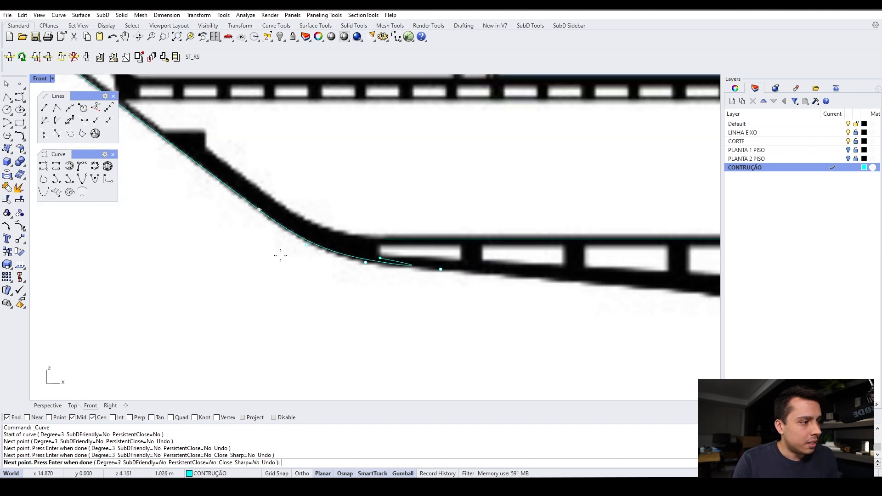
{"action": "scroll", "coordinate": [276, 243], "scroll_direction": "up", "scroll_amount": 4}
{"action": "left_click", "coordinate": [267, 197]}
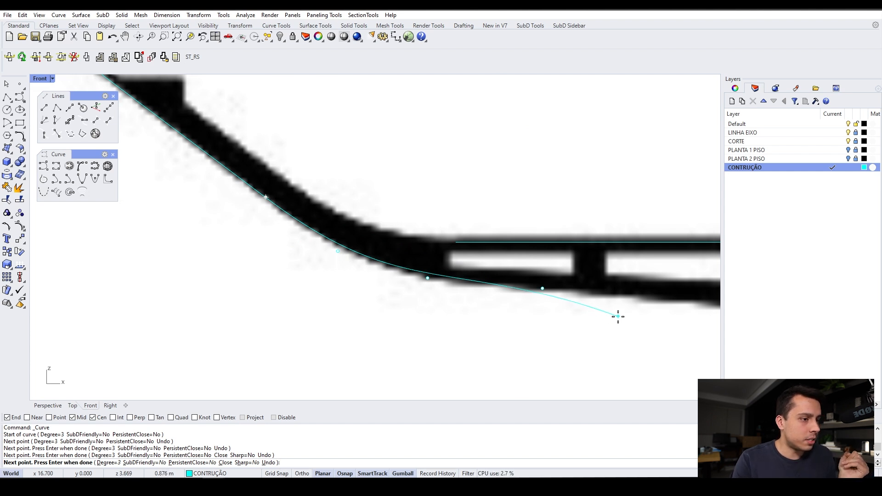
{"action": "scroll", "coordinate": [184, 239], "scroll_direction": "down", "scroll_amount": 4}
{"action": "scroll", "coordinate": [488, 269], "scroll_direction": "up", "scroll_amount": 4}
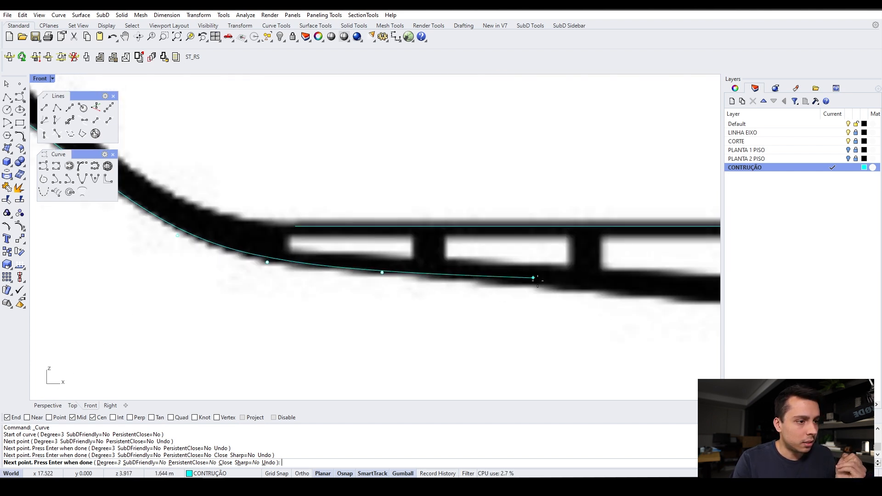
{"action": "left_click", "coordinate": [589, 293]}
{"action": "scroll", "coordinate": [551, 283], "scroll_direction": "down", "scroll_amount": 4}
{"action": "scroll", "coordinate": [520, 274], "scroll_direction": "up", "scroll_amount": 2}
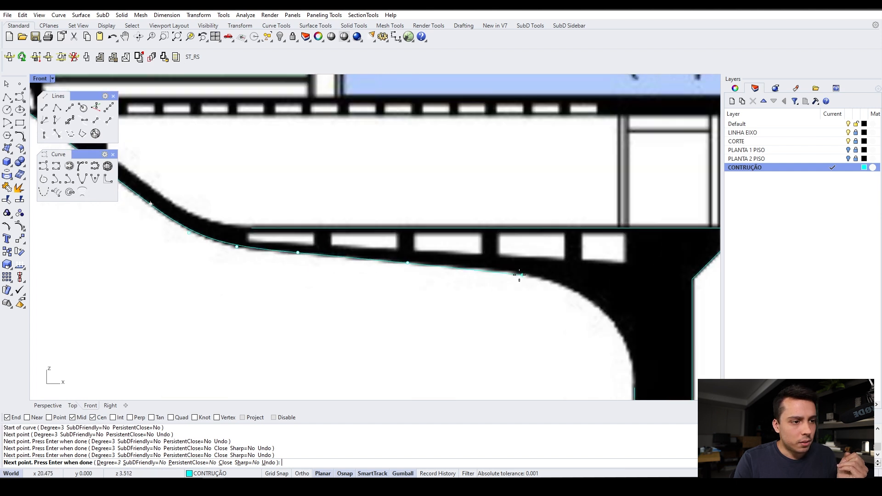
{"action": "left_click", "coordinate": [521, 274]}
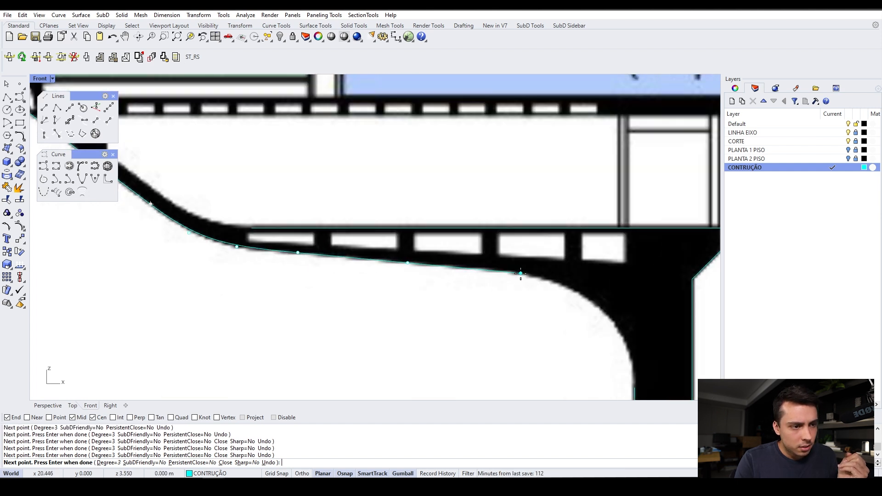
- Trace the rounded corner with further control points, placing the second-last on the column line's tangent and finishing the curve at the line's upper end
{"action": "left_click", "coordinate": [571, 284]}
{"action": "left_click", "coordinate": [601, 308]}
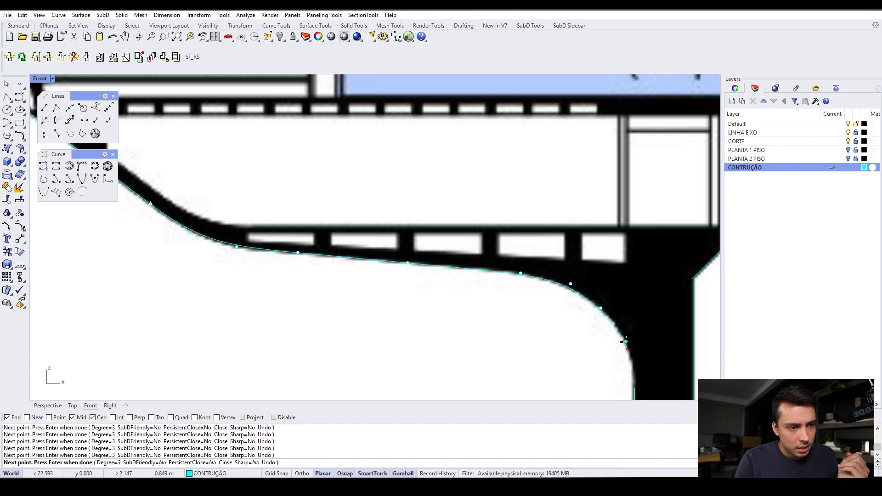
{"action": "left_click", "coordinate": [627, 342]}
{"action": "scroll", "coordinate": [520, 217], "scroll_direction": "down", "scroll_amount": 6}
{"action": "scroll", "coordinate": [583, 309], "scroll_direction": "up", "scroll_amount": 10}
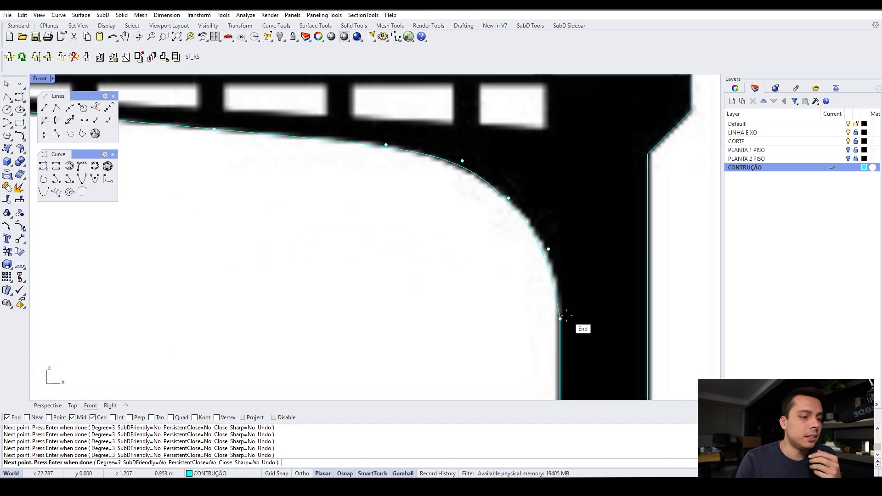
{"action": "scroll", "coordinate": [560, 319], "scroll_direction": "up", "scroll_amount": 5}
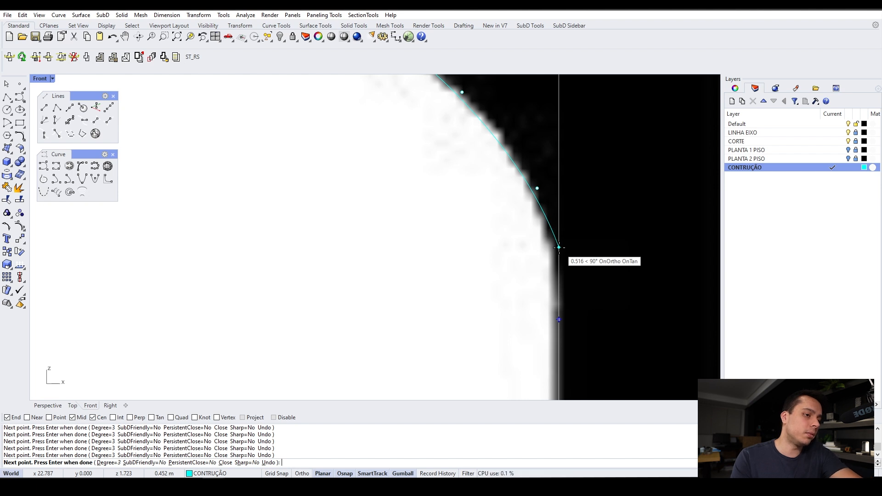
{"action": "left_click", "coordinate": [559, 247]}
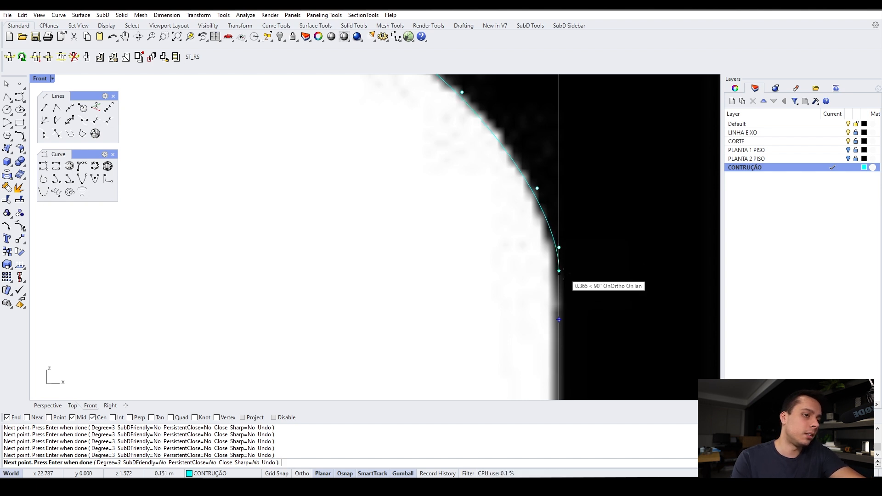
{"action": "left_click", "coordinate": [559, 319]}
{"action": "key", "text": "Return"}
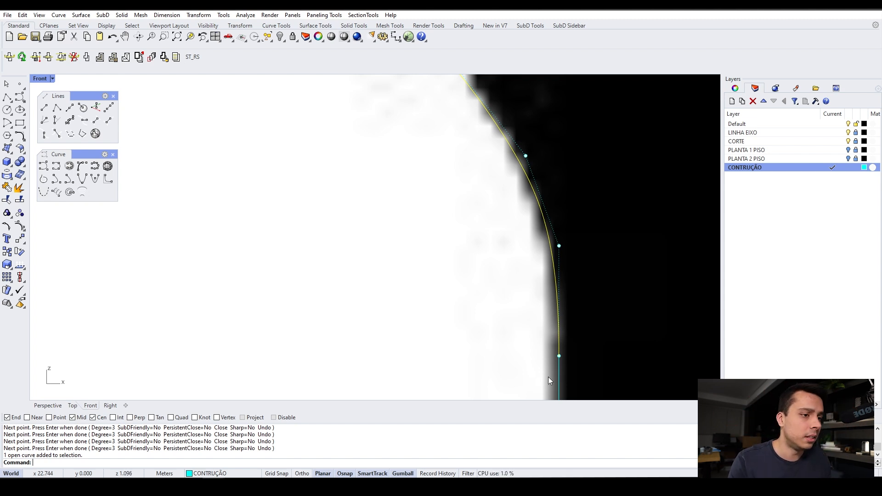
- Check the continuity between the underside curve and the vertical column line with GCon
{"action": "scroll", "coordinate": [551, 380], "scroll_direction": "down", "scroll_amount": 2}
{"action": "key", "text": "Escape"}
{"action": "type", "text": "GCon"}
{"action": "key", "text": "Return"}
{"action": "left_click", "coordinate": [546, 292]}
{"action": "left_click", "coordinate": [547, 327]}
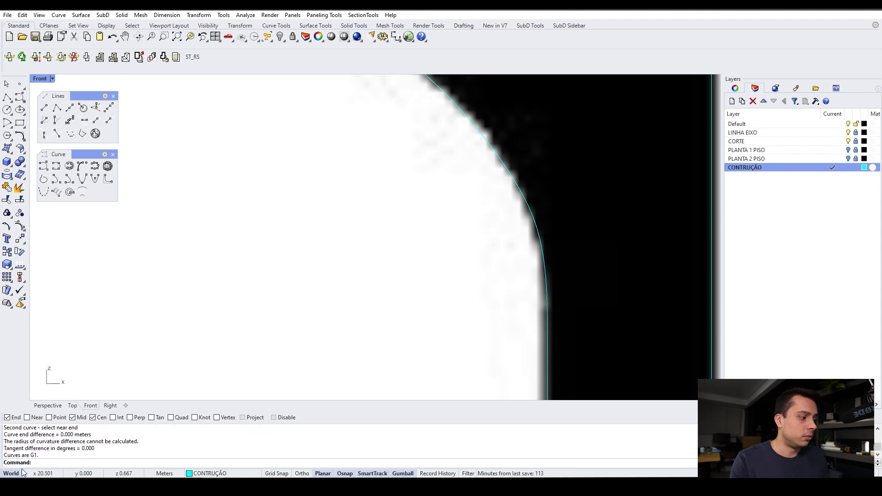
{"action": "scroll", "coordinate": [574, 267], "scroll_direction": "down", "scroll_amount": 2}
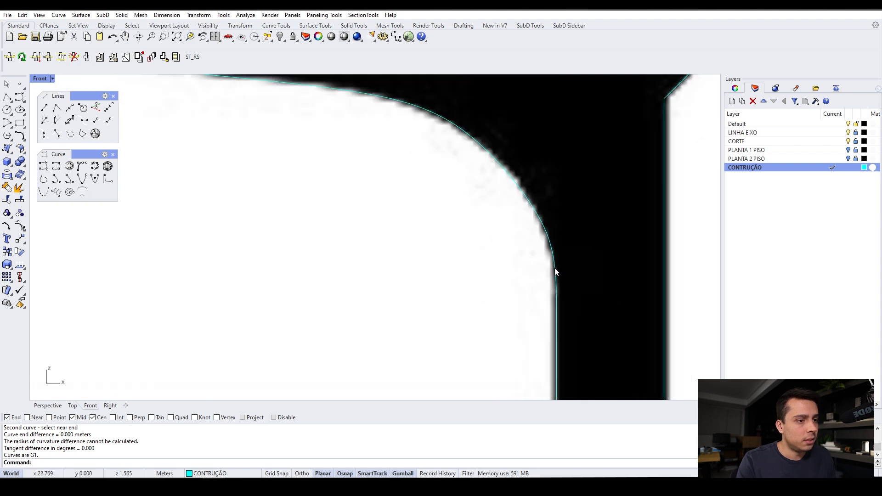
{"action": "scroll", "coordinate": [555, 270], "scroll_direction": "down", "scroll_amount": 2}
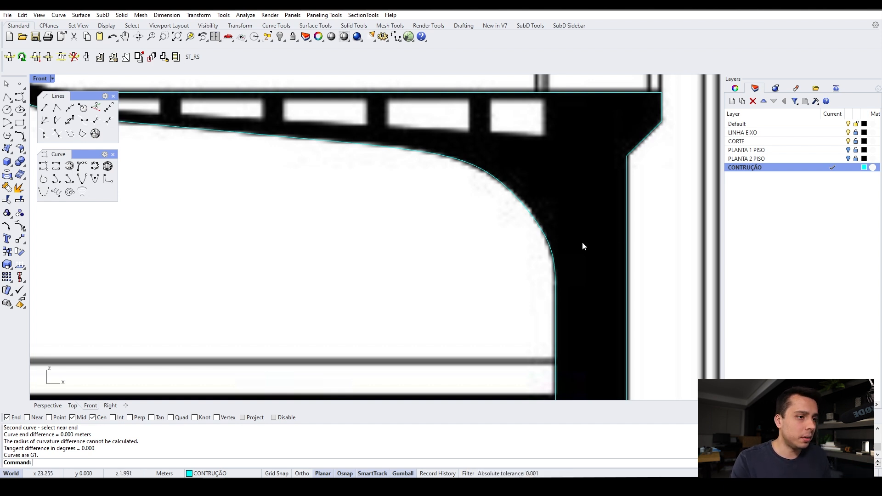
- Select the underside curve to inspect its control points around the rounded corner, and clear the selection
{"action": "left_click", "coordinate": [542, 229]}
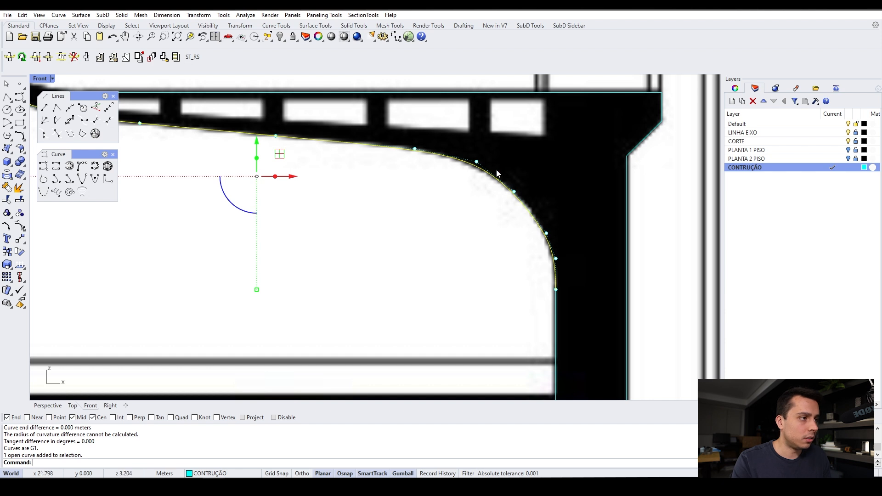
{"action": "scroll", "coordinate": [562, 247], "scroll_direction": "down", "scroll_amount": 3}
{"action": "scroll", "coordinate": [550, 216], "scroll_direction": "up", "scroll_amount": 4}
{"action": "scroll", "coordinate": [528, 207], "scroll_direction": "down", "scroll_amount": 4}
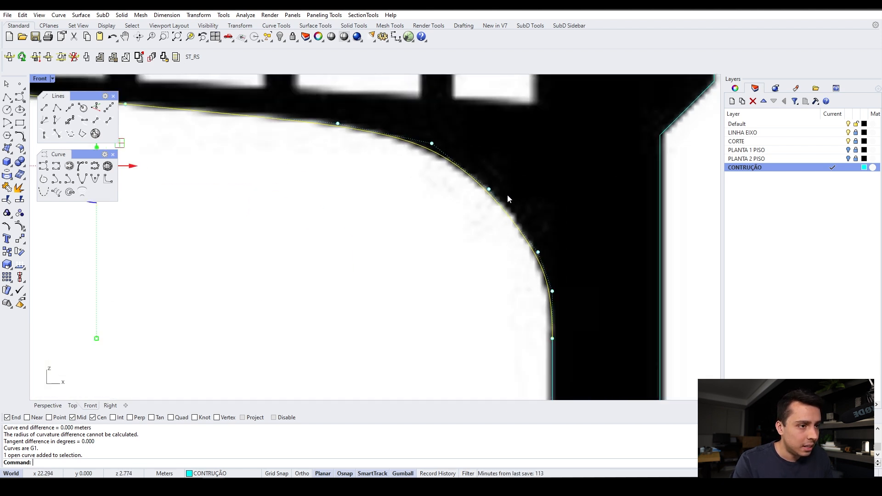
{"action": "scroll", "coordinate": [526, 225], "scroll_direction": "up", "scroll_amount": 4}
{"action": "key", "text": "Escape"}
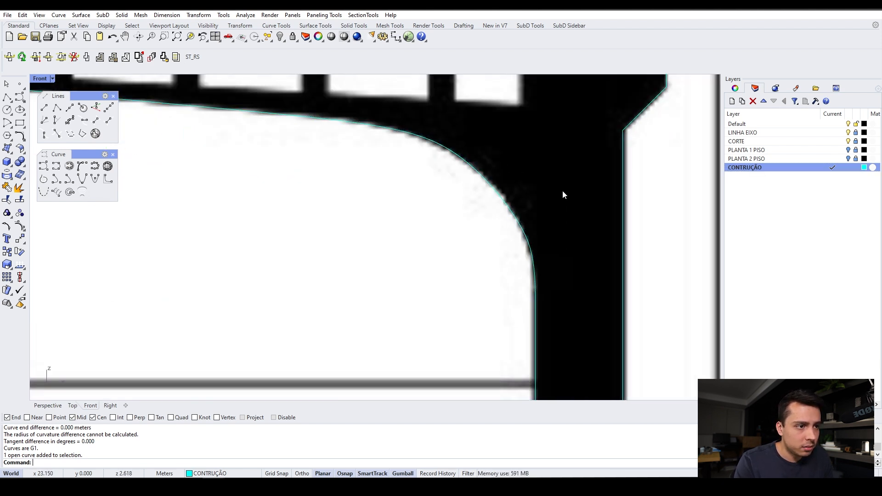
- Hide the CORTE layer to examine the traced curve alone, show the layer again, and select the curve
{"action": "left_click", "coordinate": [848, 141]}
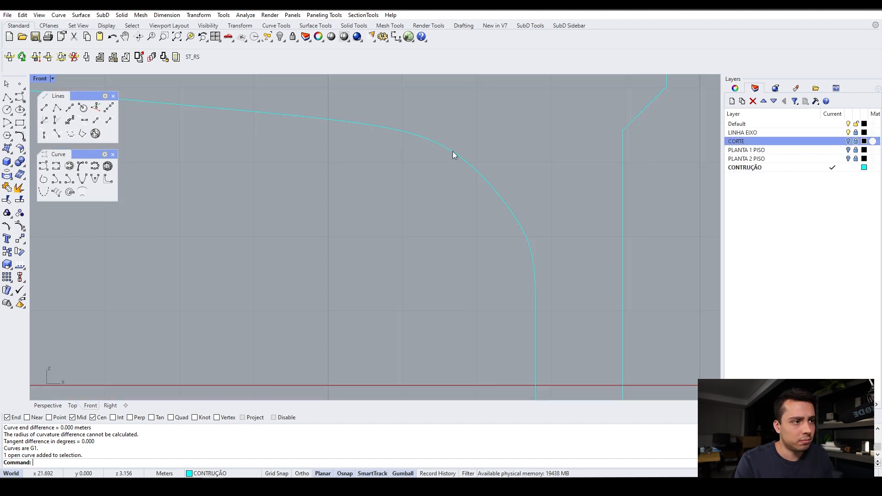
{"action": "left_click", "coordinate": [849, 141]}
{"action": "left_click", "coordinate": [523, 224]}
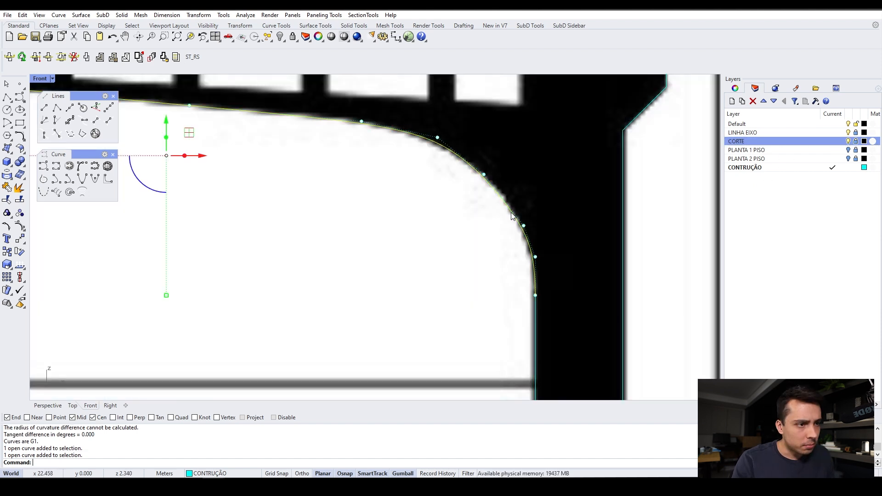
- Examine the underside curve's control points around the rounded corner by the column and along the bend beneath the sloping shell
{"action": "left_click", "coordinate": [526, 233]}
{"action": "scroll", "coordinate": [533, 257], "scroll_direction": "up", "scroll_amount": 2}
{"action": "left_click", "coordinate": [540, 268]}
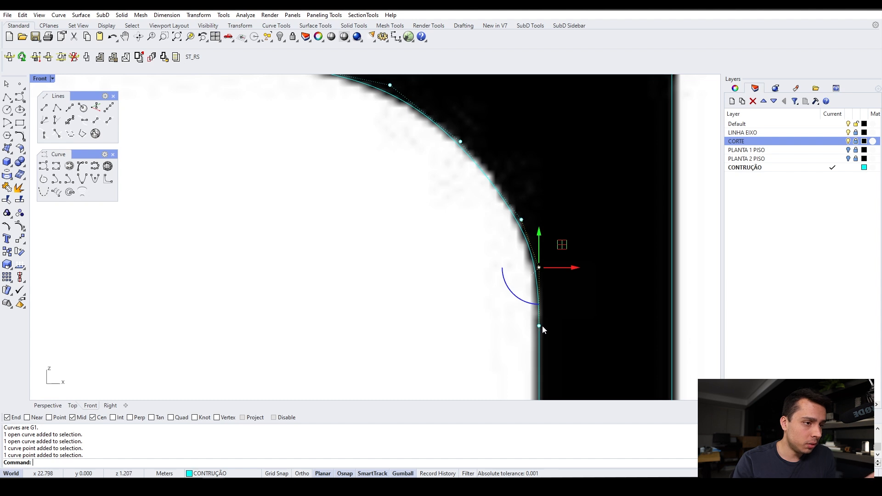
{"action": "scroll", "coordinate": [540, 327], "scroll_direction": "down", "scroll_amount": 4}
{"action": "key", "text": "Escape"}
{"action": "scroll", "coordinate": [478, 211], "scroll_direction": "down", "scroll_amount": 9}
{"action": "scroll", "coordinate": [367, 182], "scroll_direction": "up", "scroll_amount": 9}
{"action": "left_click", "coordinate": [343, 194]}
{"action": "scroll", "coordinate": [289, 167], "scroll_direction": "up", "scroll_amount": 6}
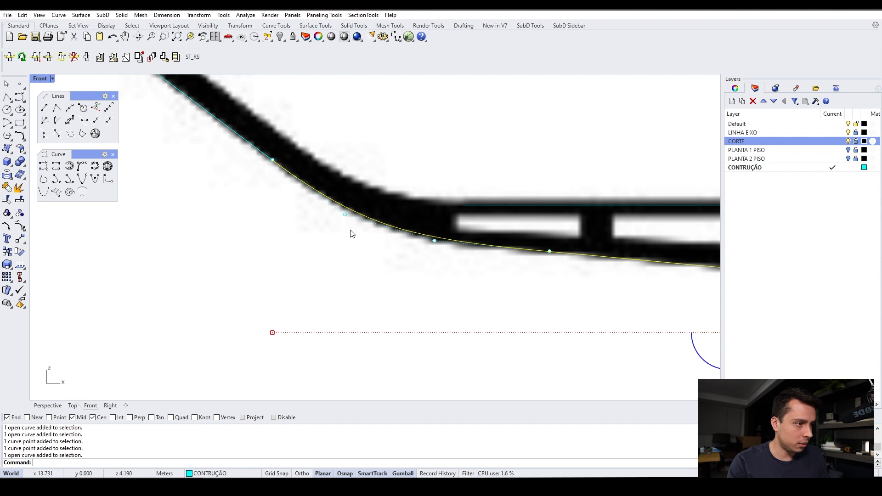
{"action": "scroll", "coordinate": [285, 179], "scroll_direction": "down", "scroll_amount": 5}
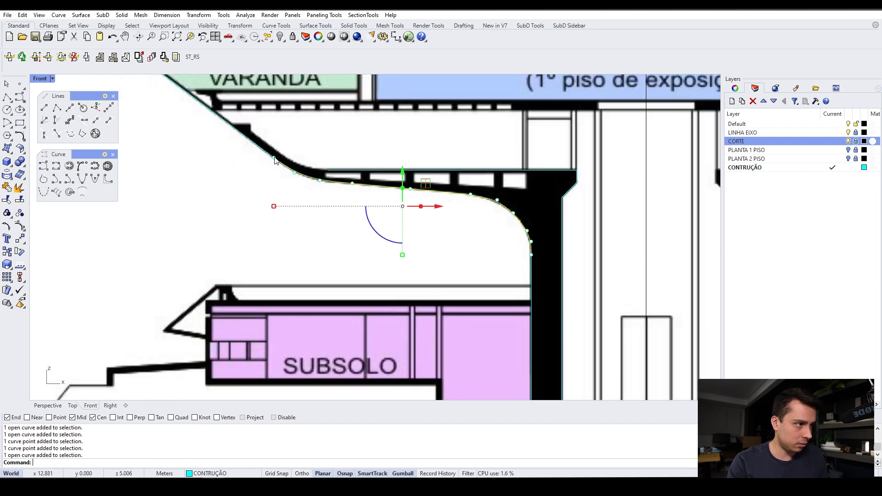
{"action": "scroll", "coordinate": [598, 316], "scroll_direction": "up", "scroll_amount": 3}
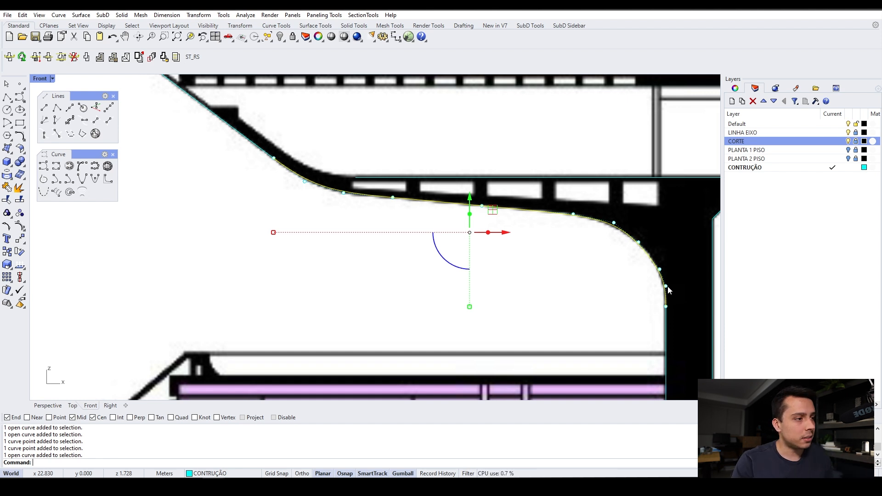
- Move the underside curve's control point beneath the slab's outer end slightly down to fit the drawn bend
{"action": "left_click", "coordinate": [344, 193]}
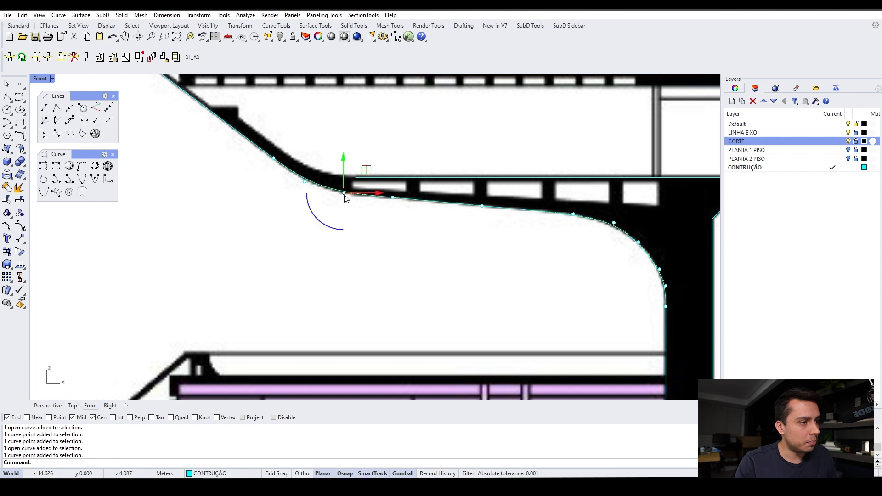
{"action": "scroll", "coordinate": [354, 189], "scroll_direction": "up", "scroll_amount": 4}
{"action": "left_click_drag", "start_coordinate": [367, 170], "coordinate": [368, 176]}
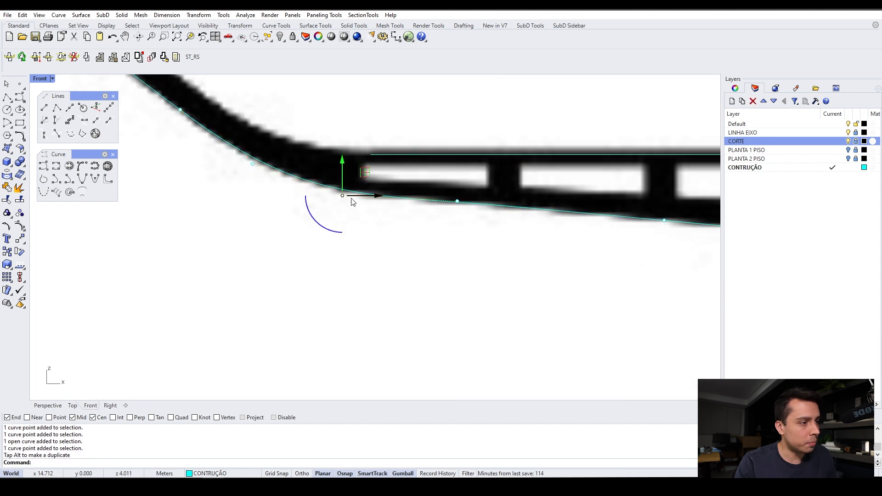
{"action": "scroll", "coordinate": [350, 198], "scroll_direction": "down", "scroll_amount": 4}
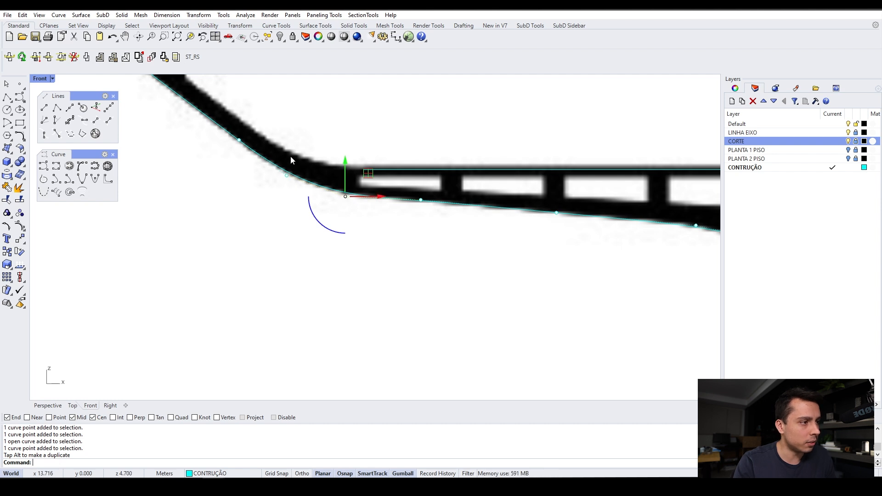
- Try moving the underside curve's second-last control point off the column line's tangent, and undo the move
{"action": "scroll", "coordinate": [290, 156], "scroll_direction": "down", "scroll_amount": 3}
{"action": "scroll", "coordinate": [520, 237], "scroll_direction": "up", "scroll_amount": 6}
{"action": "left_click", "coordinate": [504, 237]}
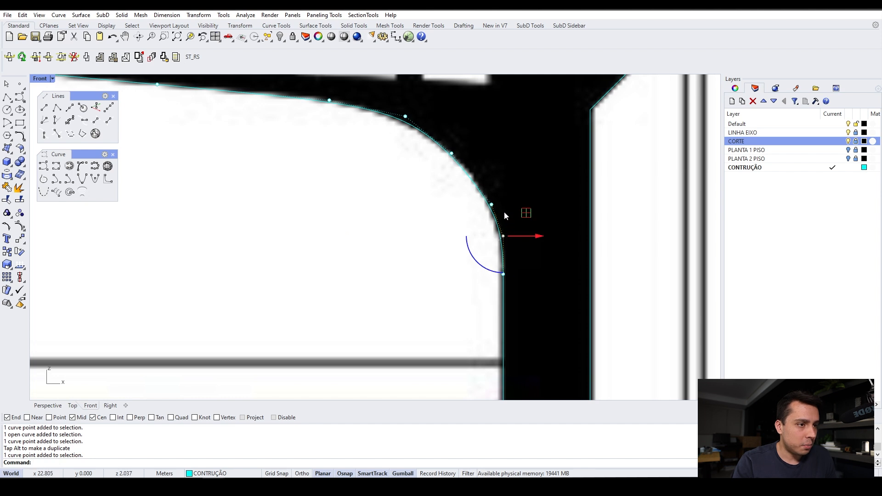
{"action": "left_click_drag", "start_coordinate": [505, 211], "coordinate": [521, 179]}
{"action": "key", "text": "ctrl+z"}
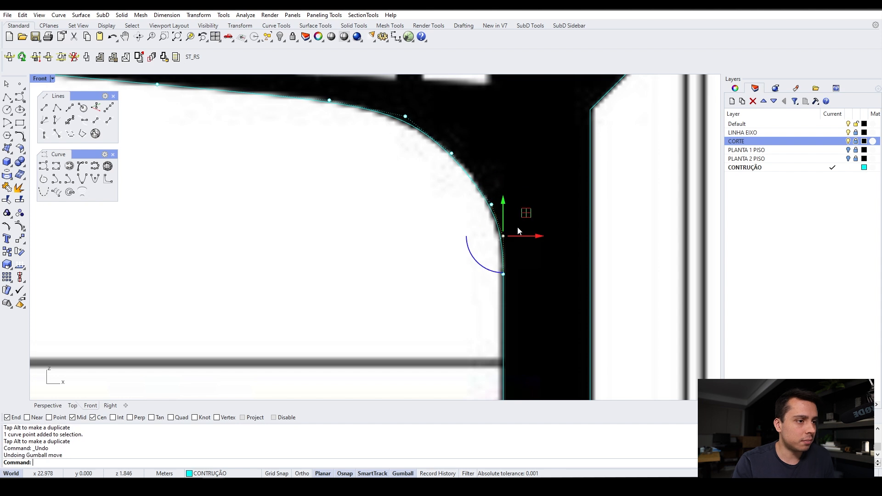
- Select the vertical column line, clear the selection, and examine the join with the underside curve and the traced column
{"action": "left_click", "coordinate": [504, 303]}
{"action": "left_click", "coordinate": [502, 324]}
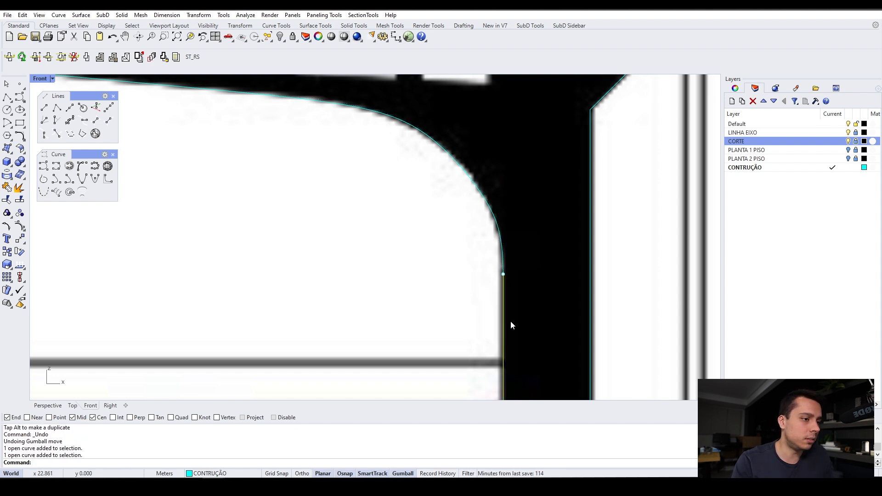
{"action": "scroll", "coordinate": [525, 251], "scroll_direction": "down", "scroll_amount": 3}
{"action": "key", "text": "Escape"}
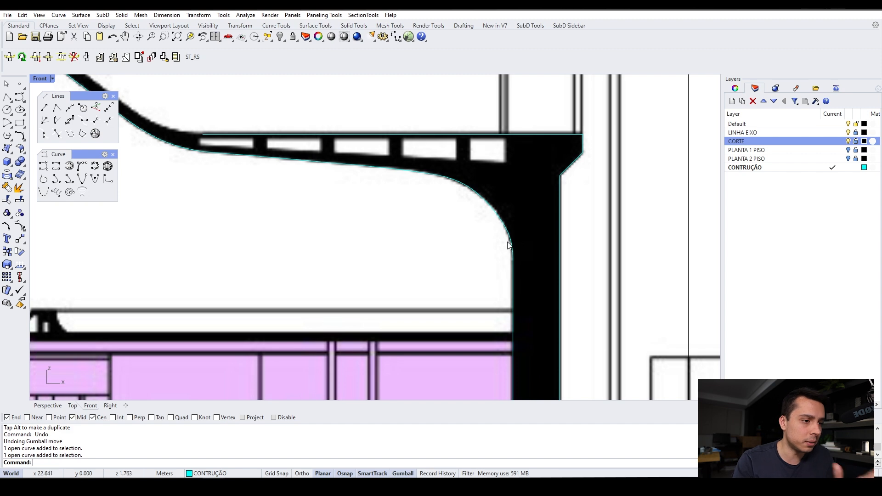
{"action": "scroll", "coordinate": [500, 323], "scroll_direction": "down", "scroll_amount": 5}
{"action": "scroll", "coordinate": [528, 303], "scroll_direction": "up", "scroll_amount": 5}
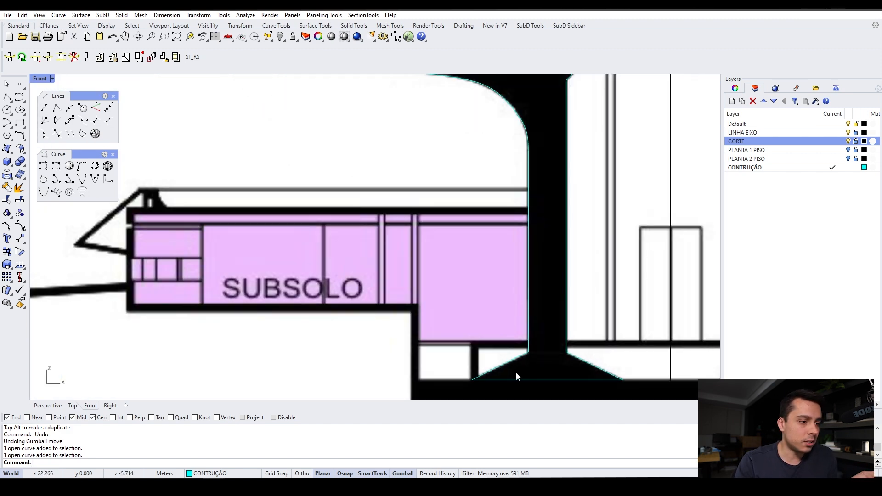
{"action": "scroll", "coordinate": [528, 336], "scroll_direction": "down", "scroll_amount": 3}
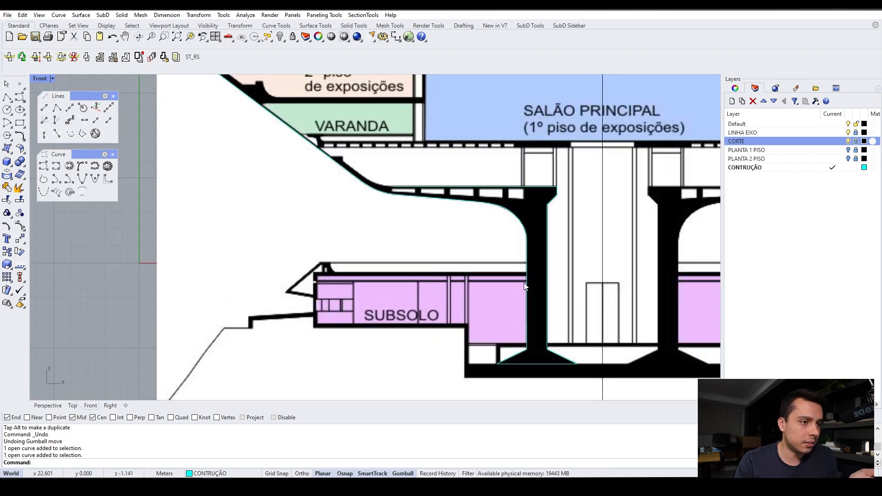
{"action": "scroll", "coordinate": [522, 213], "scroll_direction": "up", "scroll_amount": 5}
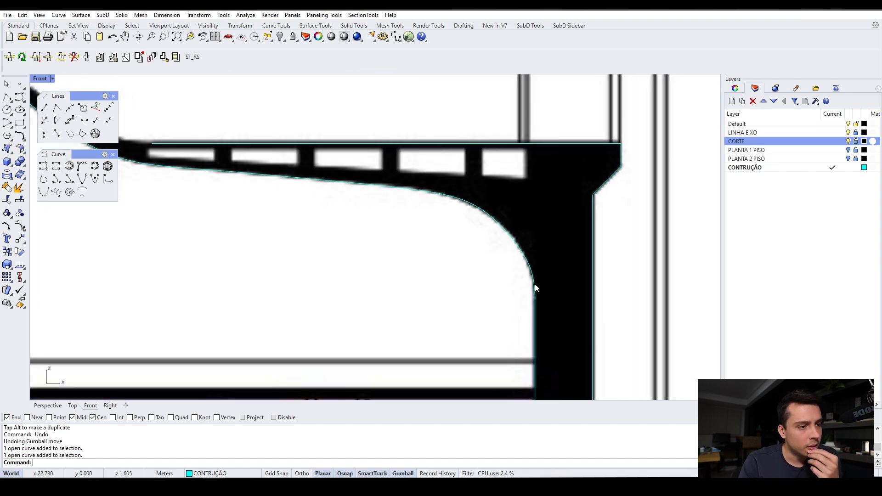
- Move the underside curve's second-last control point slightly up, keeping it aligned with the vertical column line
{"action": "left_click", "coordinate": [536, 285]}
{"action": "left_click", "coordinate": [536, 276]}
{"action": "scroll", "coordinate": [537, 271], "scroll_direction": "up", "scroll_amount": 3}
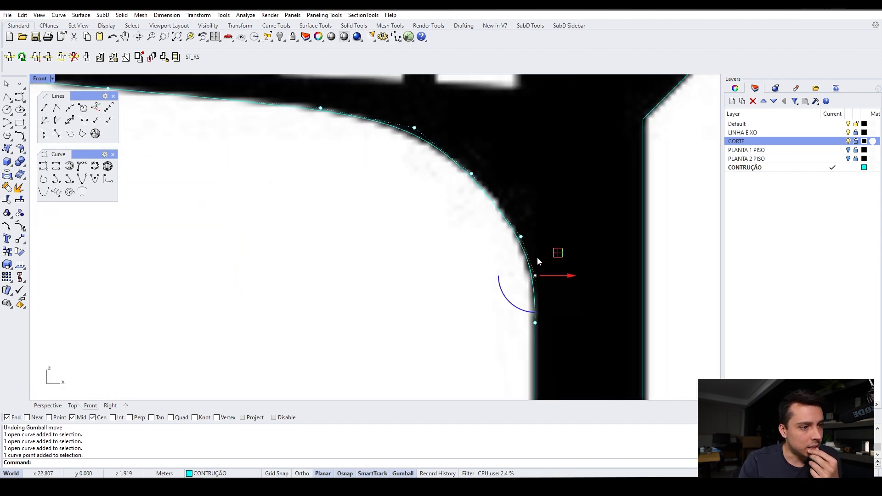
{"action": "left_click_drag", "start_coordinate": [535, 276], "coordinate": [536, 268]}
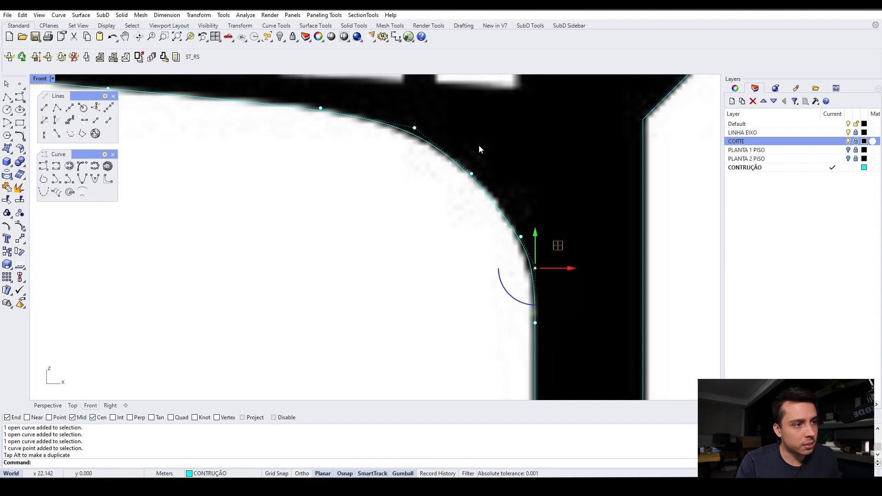
- Adjust the two middle control points of the rounded corner so the curve follows the drawn edge
{"action": "left_click", "coordinate": [472, 174]}
{"action": "left_click_drag", "start_coordinate": [491, 155], "coordinate": [496, 149]}
{"action": "left_click", "coordinate": [521, 237]}
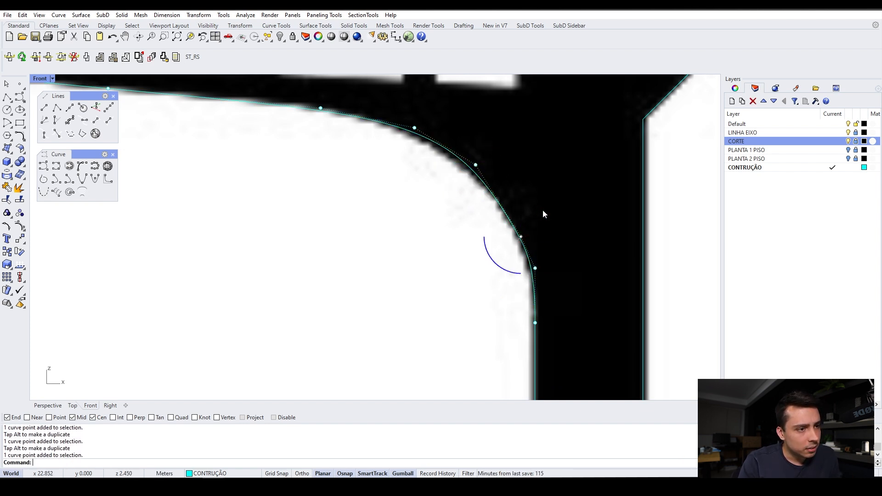
{"action": "left_click_drag", "start_coordinate": [543, 213], "coordinate": [538, 197]}
{"action": "left_click", "coordinate": [476, 166]}
{"action": "left_click_drag", "start_coordinate": [498, 147], "coordinate": [468, 144]}
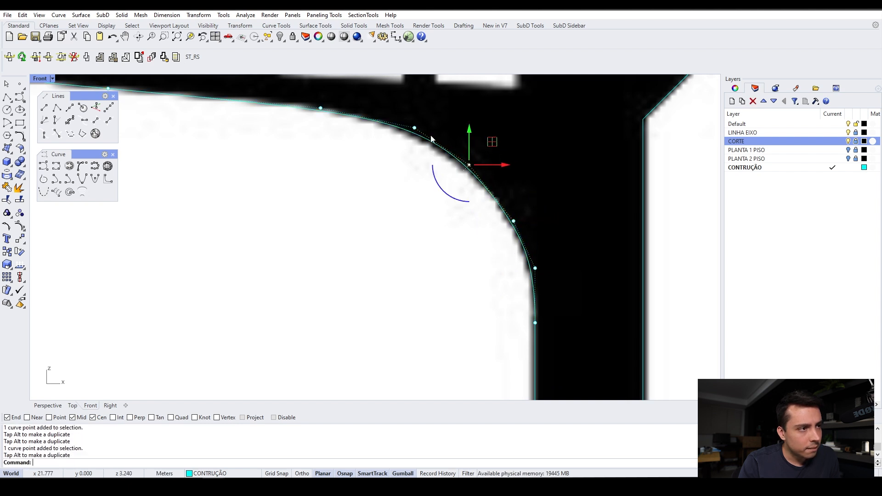
- Shift the two control points where the rounded corner begins to smooth the curve along the drawn slab underside, and clear the selection
{"action": "left_click", "coordinate": [415, 128]}
{"action": "left_click_drag", "start_coordinate": [437, 104], "coordinate": [421, 103]}
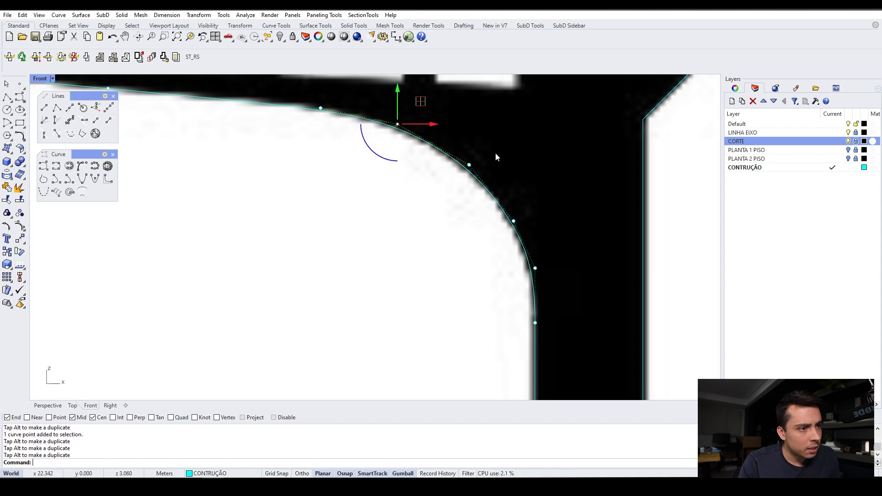
{"action": "scroll", "coordinate": [500, 192], "scroll_direction": "down", "scroll_amount": 2}
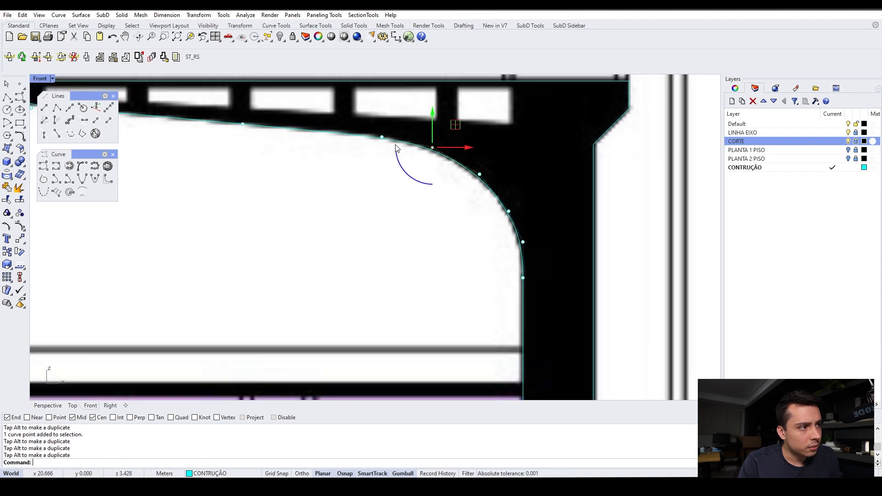
{"action": "left_click", "coordinate": [321, 108]}
{"action": "left_click_drag", "start_coordinate": [405, 115], "coordinate": [396, 113]}
{"action": "key", "text": "Escape"}
{"action": "key", "text": "Escape"}
{"action": "scroll", "coordinate": [434, 150], "scroll_direction": "down", "scroll_amount": 6}
{"action": "scroll", "coordinate": [355, 258], "scroll_direction": "down", "scroll_amount": 3}
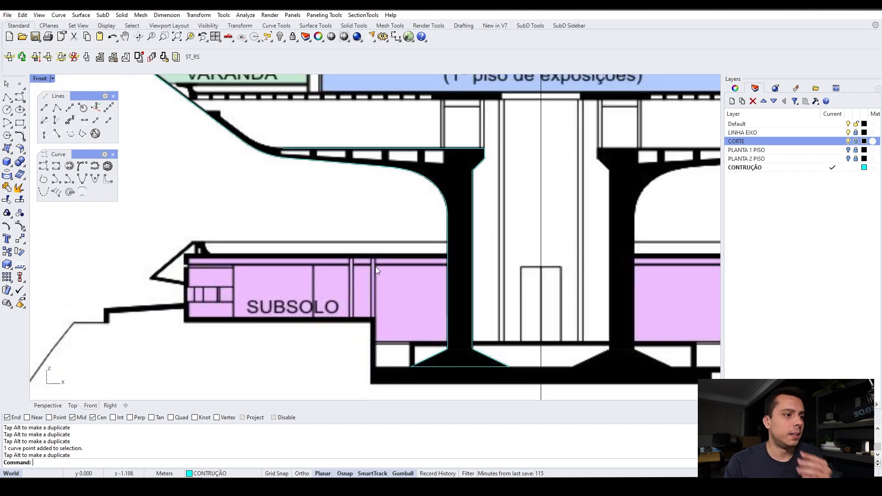
- Trace the shell's inner bend with a degree-3 curve, starting tangent to the slab's top line and ending at the small step's lower corner
{"action": "scroll", "coordinate": [300, 180], "scroll_direction": "up", "scroll_amount": 2}
{"action": "scroll", "coordinate": [331, 183], "scroll_direction": "up", "scroll_amount": 3}
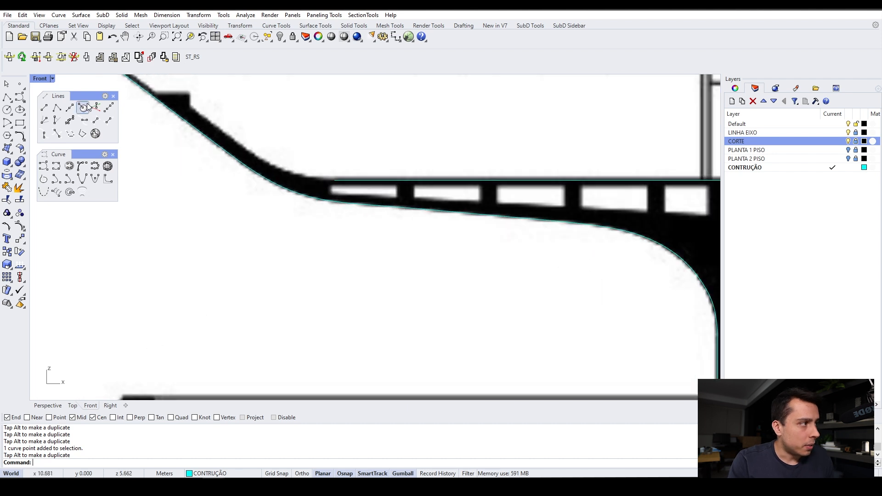
{"action": "left_click", "coordinate": [43, 166]}
{"action": "scroll", "coordinate": [276, 161], "scroll_direction": "up", "scroll_amount": 2}
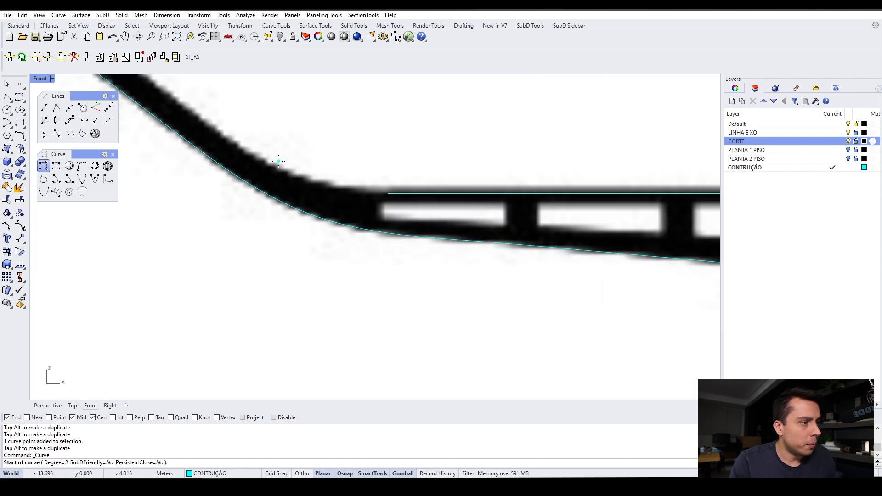
{"action": "left_click", "coordinate": [391, 195]}
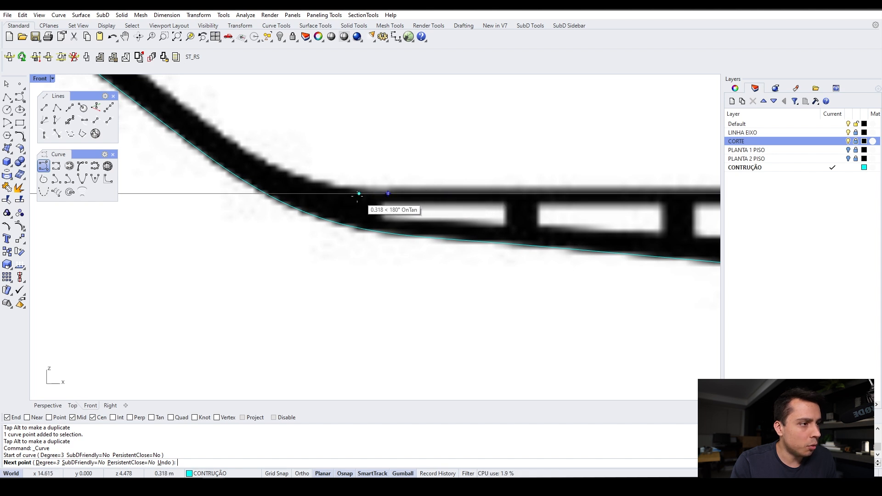
{"action": "left_click", "coordinate": [344, 194]}
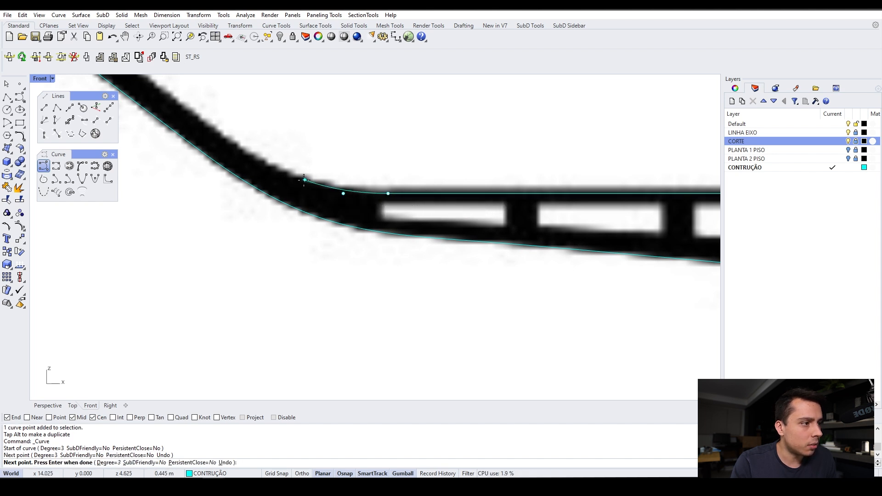
{"action": "left_click", "coordinate": [286, 174]}
{"action": "left_click", "coordinate": [238, 150]}
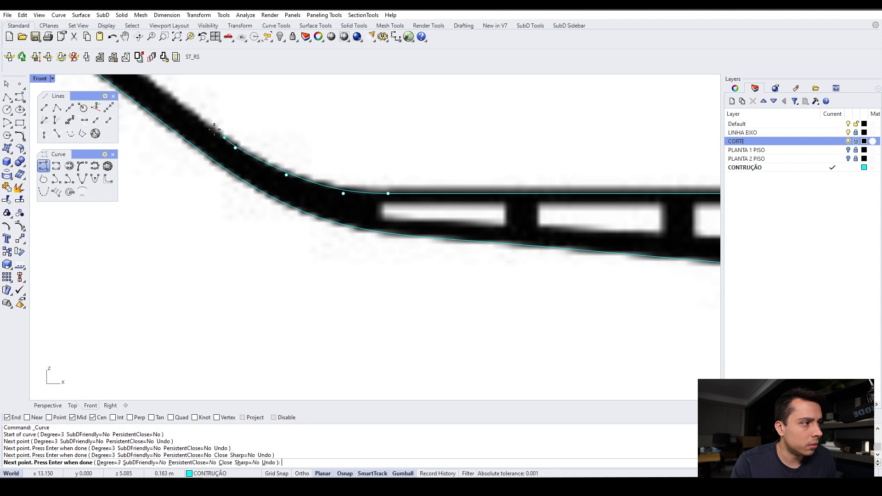
{"action": "left_click", "coordinate": [194, 117]}
{"action": "scroll", "coordinate": [341, 152], "scroll_direction": "down", "scroll_amount": 5}
{"action": "scroll", "coordinate": [340, 152], "scroll_direction": "up", "scroll_amount": 5}
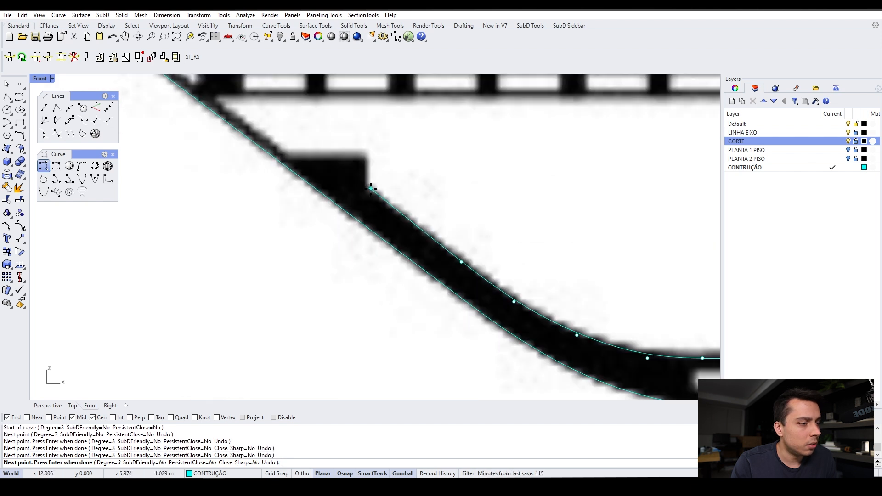
{"action": "key", "text": "Return"}
- Draw a vertical line about 0.27 m long from the inner curve's end up to the small step's upper corner, with Ortho on
{"action": "scroll", "coordinate": [417, 229], "scroll_direction": "down", "scroll_amount": 3}
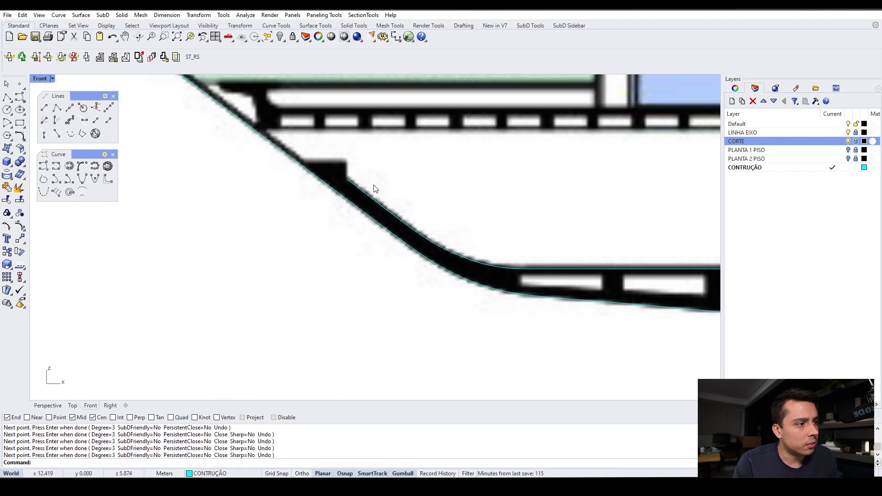
{"action": "scroll", "coordinate": [374, 189], "scroll_direction": "up", "scroll_amount": 3}
{"action": "left_click", "coordinate": [44, 107]}
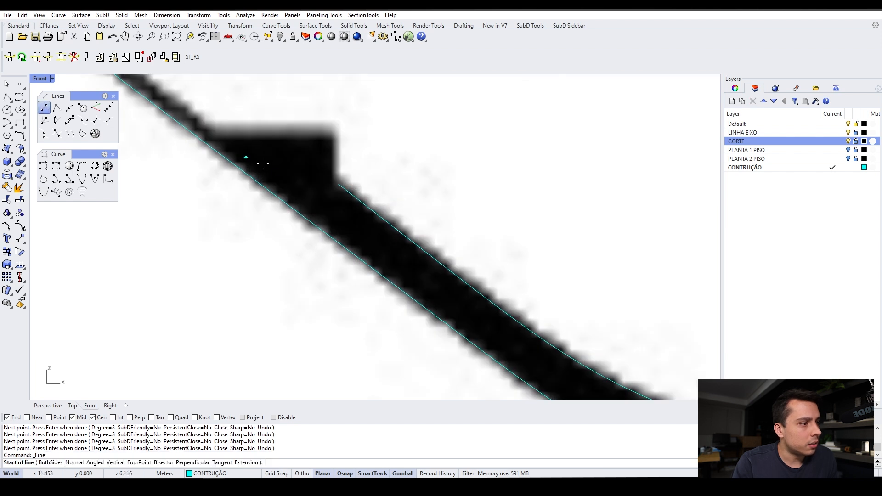
{"action": "left_click", "coordinate": [332, 185]}
{"action": "key", "text": "F8"}
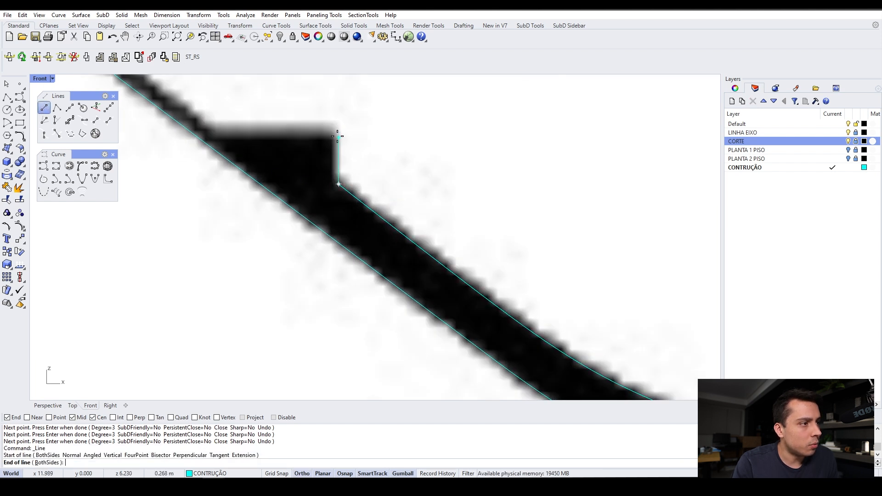
{"action": "left_click", "coordinate": [336, 138], "text": "shift"}
- Draw a horizontal line about 0.82 m long along the step's top to the sloping outer shell line, using the Int snap
{"action": "key", "text": "Return"}
{"action": "left_click", "coordinate": [339, 136]}
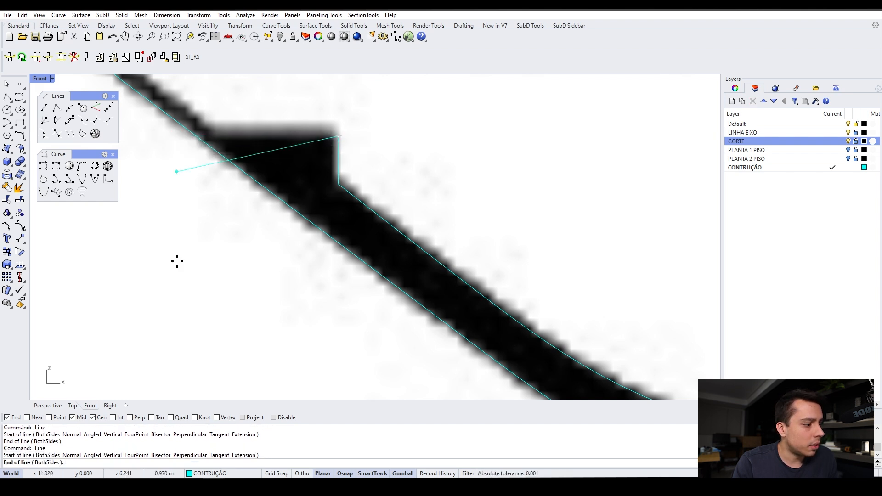
{"action": "left_click", "coordinate": [113, 418]}
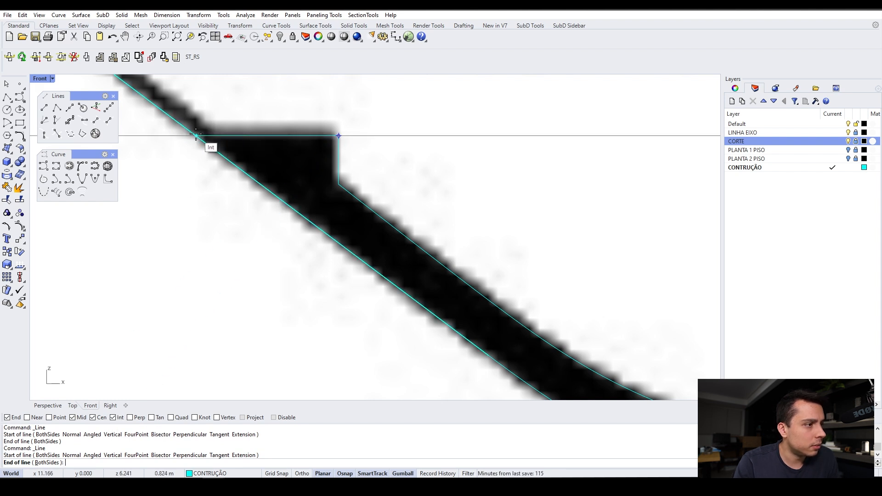
{"action": "left_click", "coordinate": [196, 135]}
{"action": "scroll", "coordinate": [391, 200], "scroll_direction": "down", "scroll_amount": 3}
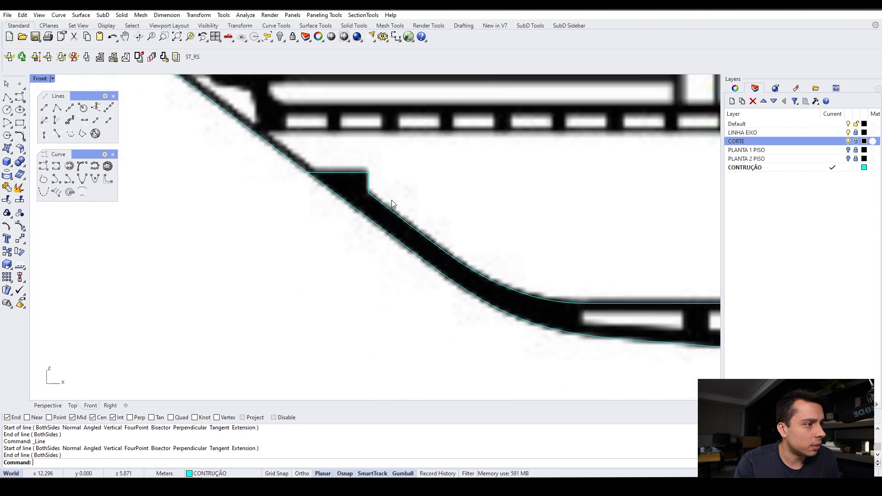
- Select the sloping outer shell line to check its extent, and examine where the traced step meets it
{"action": "scroll", "coordinate": [385, 258], "scroll_direction": "down", "scroll_amount": 2}
{"action": "left_click", "coordinate": [373, 238]}
{"action": "scroll", "coordinate": [374, 239], "scroll_direction": "down", "scroll_amount": 4}
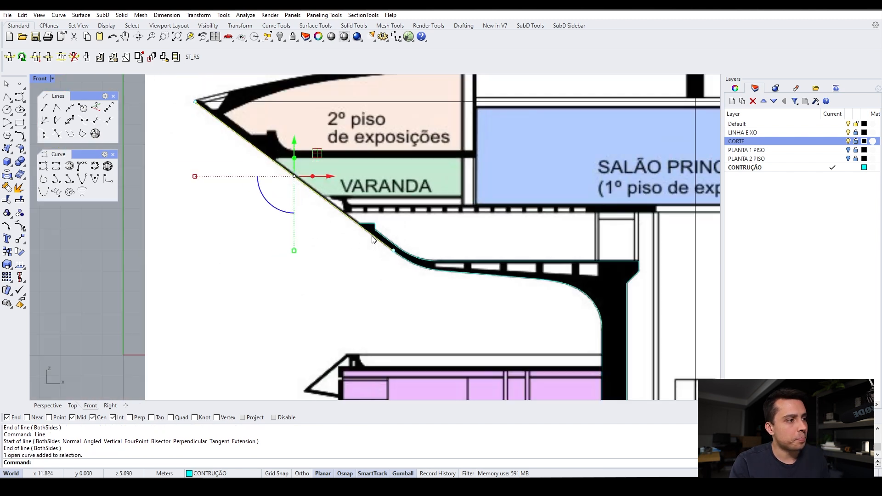
{"action": "scroll", "coordinate": [364, 229], "scroll_direction": "up", "scroll_amount": 4}
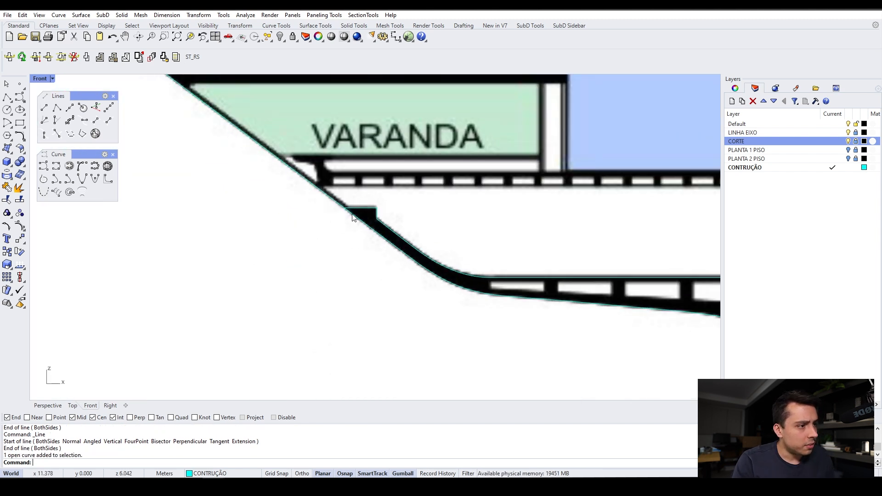
- Compare the balcony edge beam in the schematic section with its enlarged profile and dimensions in the detalhe do corte AA drawing
{"action": "scroll", "coordinate": [364, 229], "scroll_direction": "down", "scroll_amount": 3}
{"action": "scroll", "coordinate": [367, 230], "scroll_direction": "up", "scroll_amount": 2}
{"action": "scroll", "coordinate": [416, 244], "scroll_direction": "down", "scroll_amount": 1}
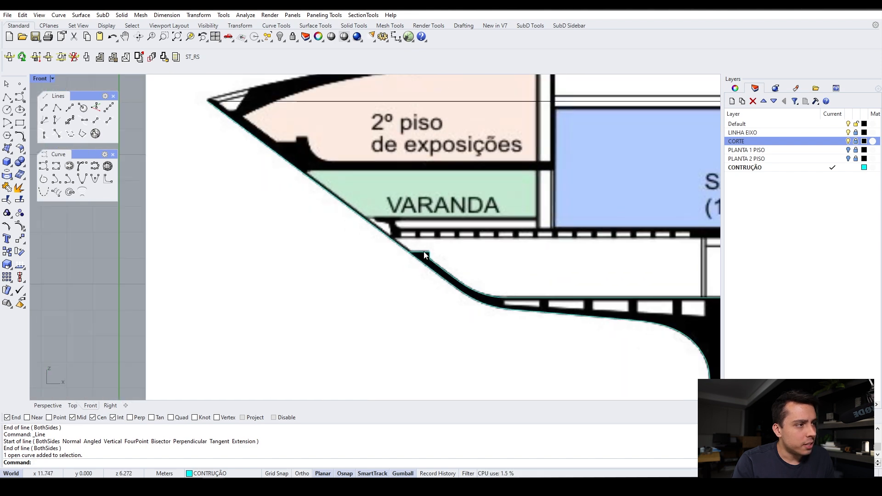
{"action": "scroll", "coordinate": [405, 200], "scroll_direction": "down", "scroll_amount": 6}
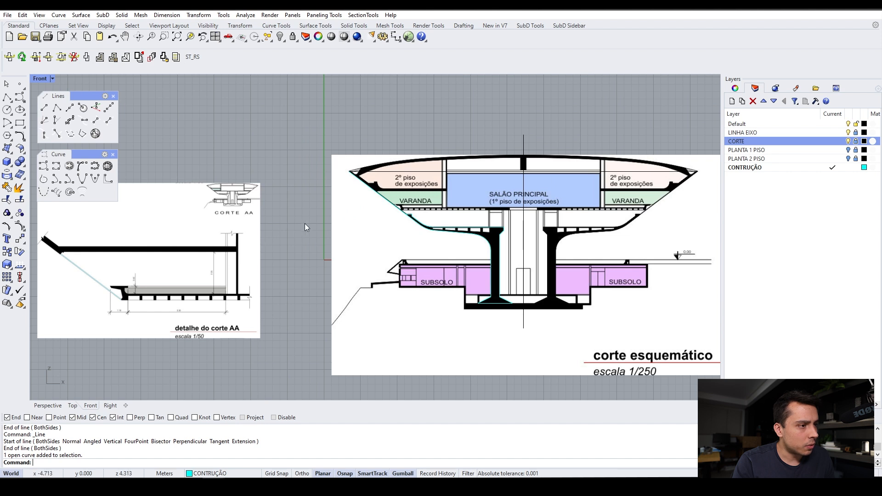
{"action": "scroll", "coordinate": [122, 301], "scroll_direction": "up", "scroll_amount": 2}
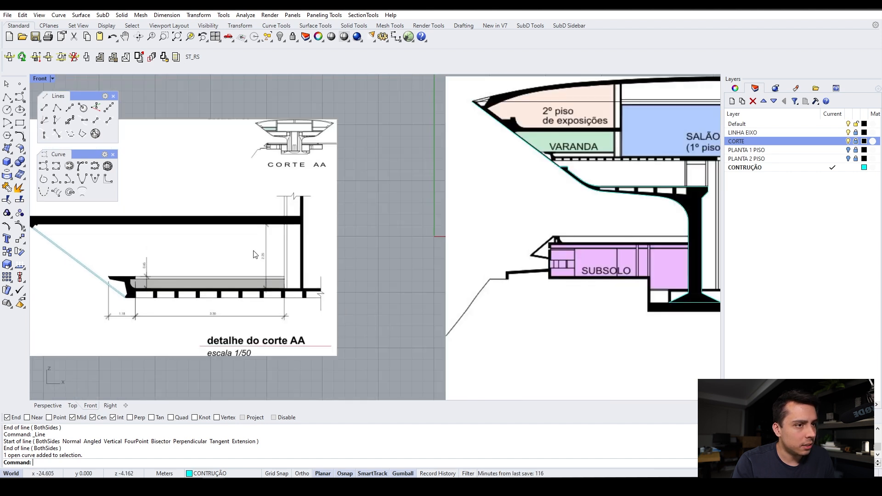
{"action": "scroll", "coordinate": [606, 146], "scroll_direction": "up", "scroll_amount": 6}
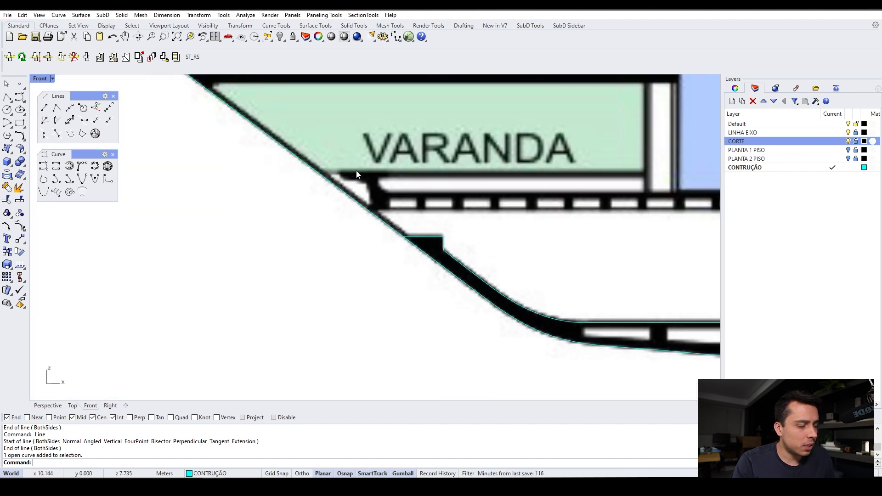
{"action": "scroll", "coordinate": [647, 157], "scroll_direction": "down", "scroll_amount": 6}
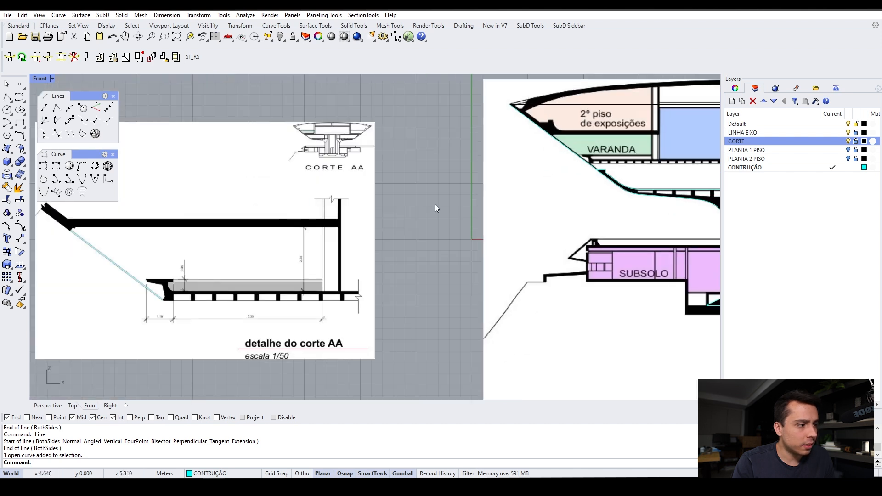
{"action": "scroll", "coordinate": [241, 271], "scroll_direction": "up", "scroll_amount": 6}
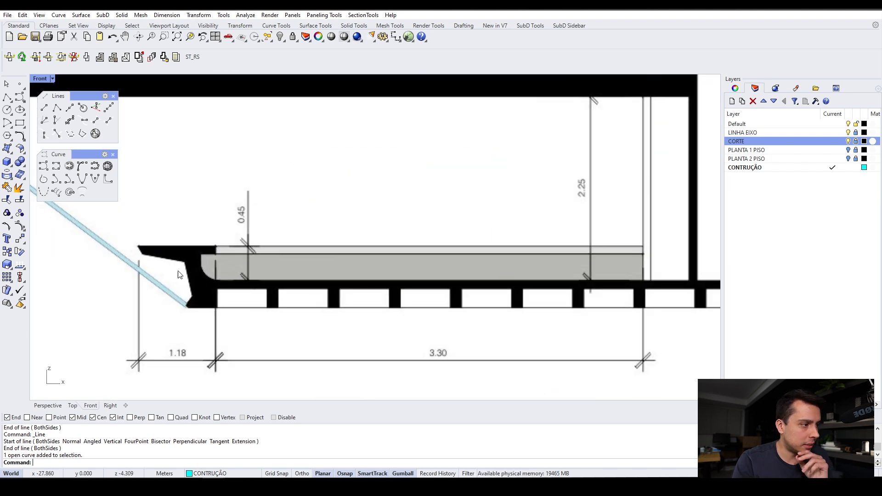
{"action": "scroll", "coordinate": [299, 261], "scroll_direction": "down", "scroll_amount": 2}
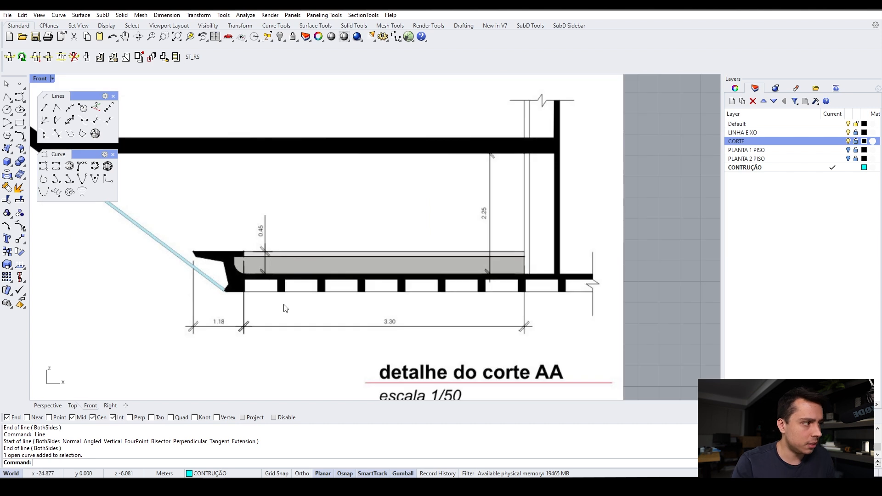
- Trace the detail's edge beam with a polyline along its top, around the tapered outer lip and down its outer face to the lower notch
{"action": "left_click", "coordinate": [7, 99]}
{"action": "scroll", "coordinate": [169, 290], "scroll_direction": "up", "scroll_amount": 5}
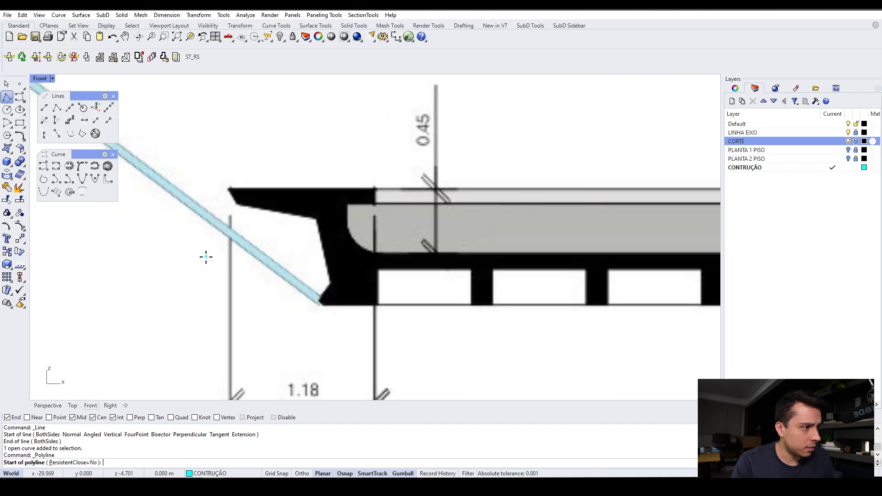
{"action": "key", "text": "Escape"}
{"action": "left_click", "coordinate": [57, 107]}
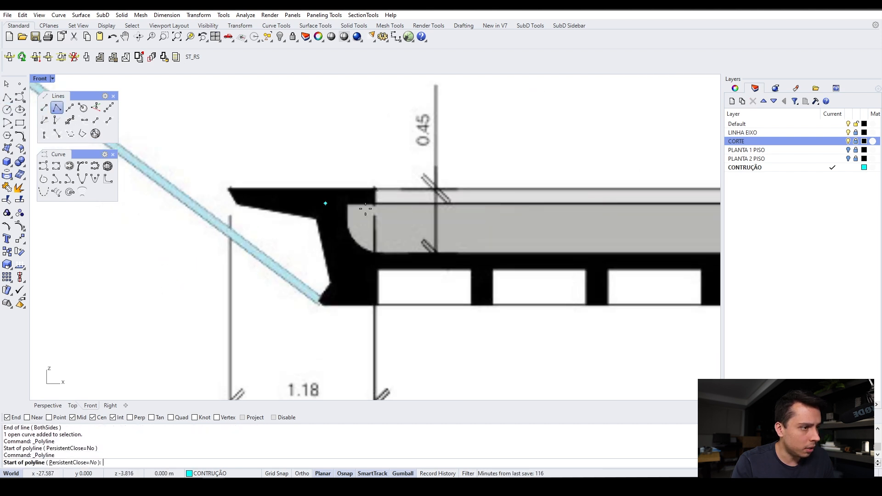
{"action": "scroll", "coordinate": [375, 189], "scroll_direction": "up", "scroll_amount": 2}
{"action": "left_click", "coordinate": [375, 188]}
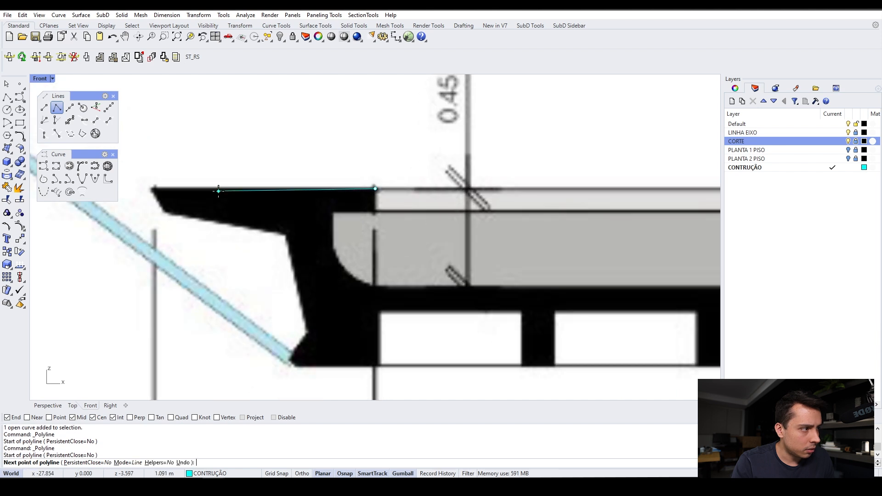
{"action": "key", "text": "shift"}
{"action": "left_click", "coordinate": [152, 189]}
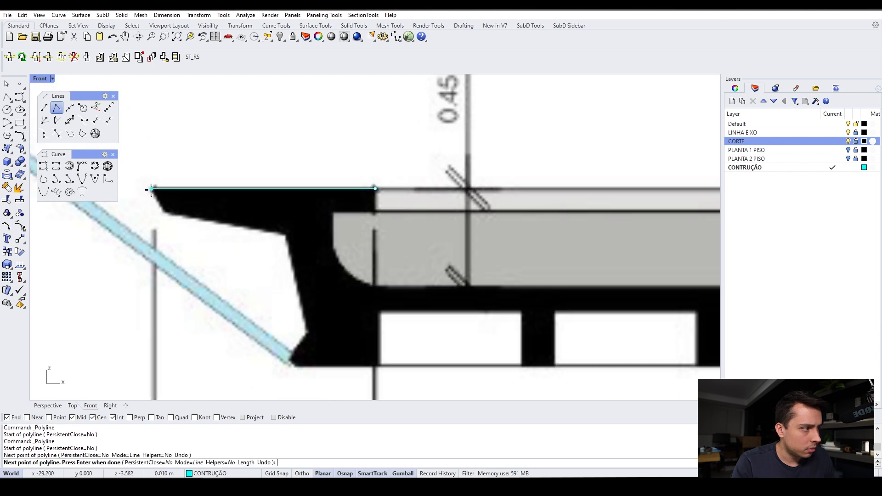
{"action": "left_click", "coordinate": [165, 213]}
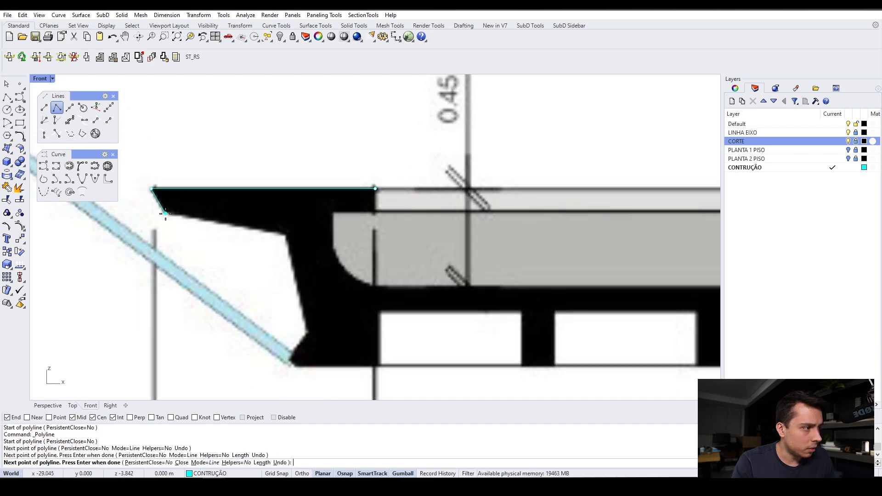
{"action": "left_click", "coordinate": [286, 235]}
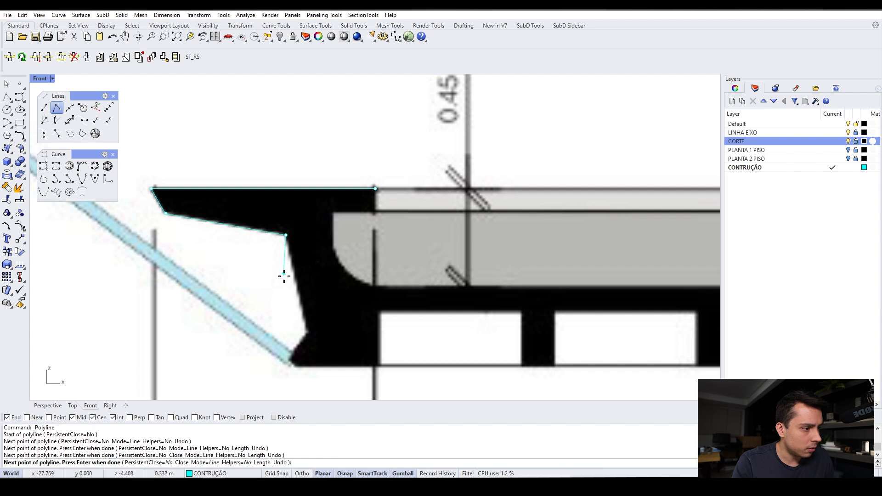
{"action": "left_click", "coordinate": [308, 333]}
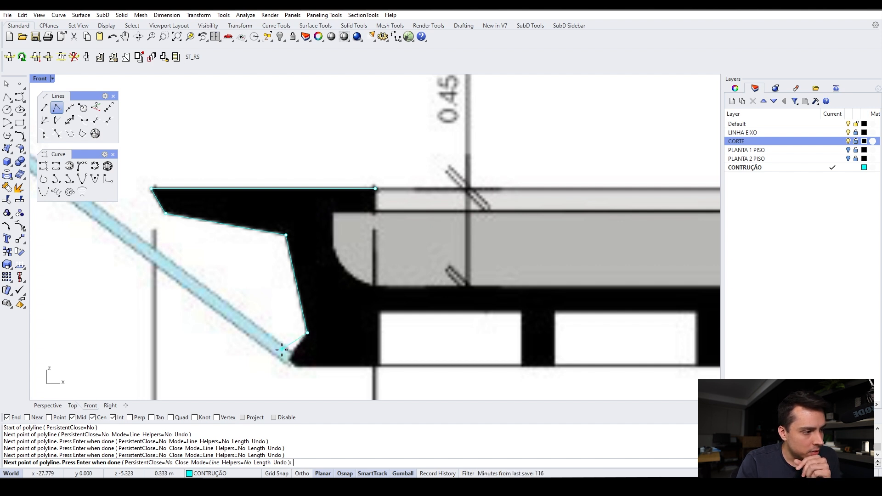
{"action": "key", "text": "Return"}
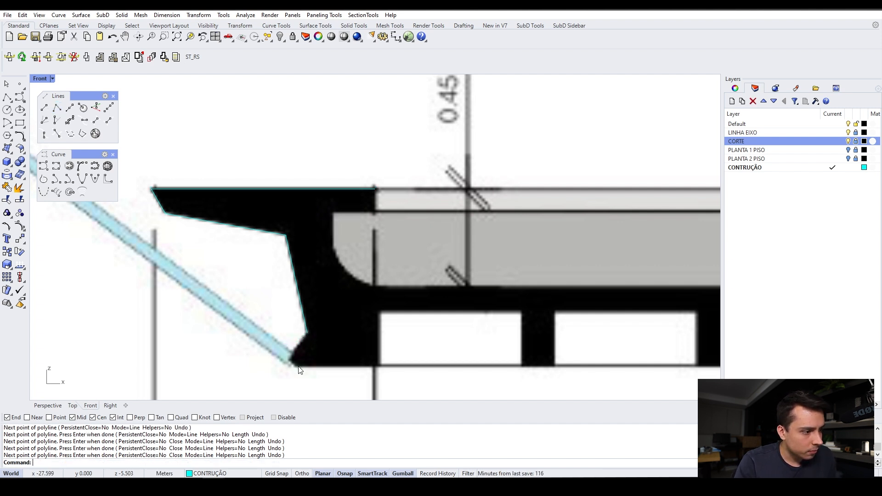
{"action": "scroll", "coordinate": [269, 299], "scroll_direction": "down", "scroll_amount": 2}
{"action": "scroll", "coordinate": [290, 347], "scroll_direction": "up", "scroll_amount": 2}
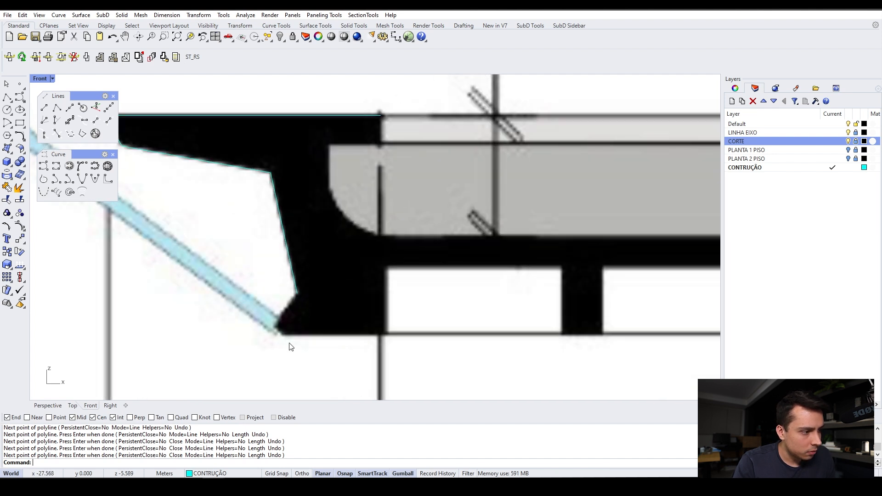
{"action": "scroll", "coordinate": [284, 340], "scroll_direction": "up", "scroll_amount": 2}
{"action": "key", "text": "Return"}
{"action": "left_click", "coordinate": [286, 332]}
{"action": "scroll", "coordinate": [268, 254], "scroll_direction": "down", "scroll_amount": 10}
{"action": "scroll", "coordinate": [271, 262], "scroll_direction": "up", "scroll_amount": 5}
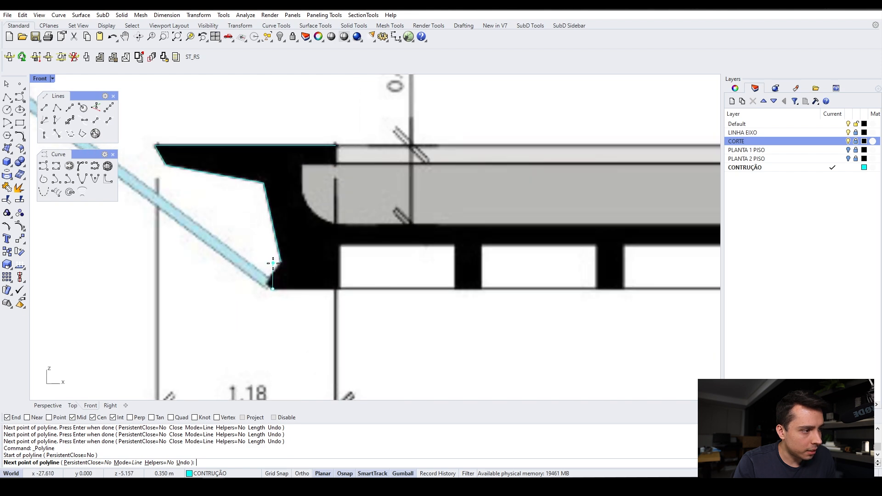
{"action": "scroll", "coordinate": [271, 276], "scroll_direction": "down", "scroll_amount": 6}
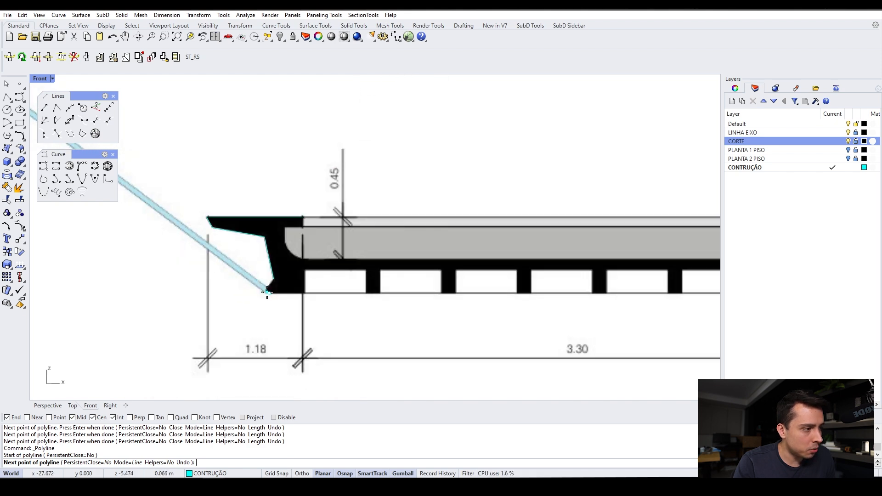
{"action": "scroll", "coordinate": [267, 293], "scroll_direction": "down", "scroll_amount": 5}
{"action": "scroll", "coordinate": [455, 188], "scroll_direction": "up", "scroll_amount": 2}
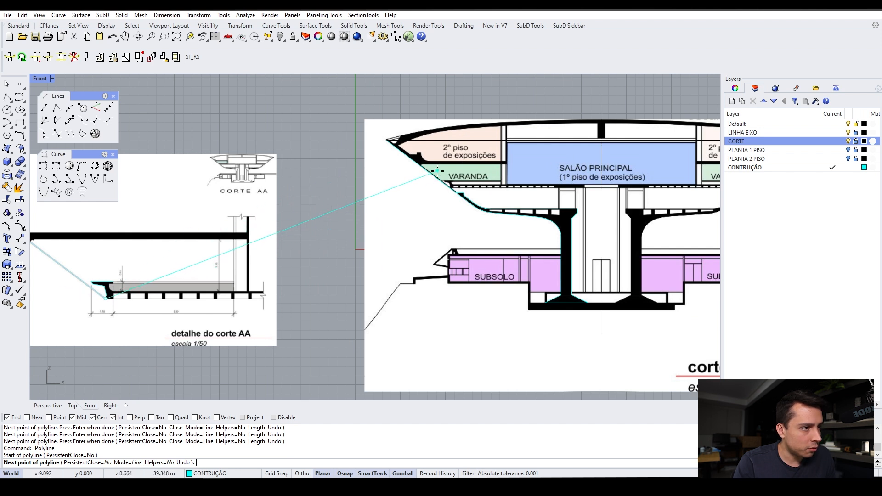
{"action": "scroll", "coordinate": [254, 297], "scroll_direction": "up", "scroll_amount": 5}
{"action": "scroll", "coordinate": [490, 309], "scroll_direction": "down", "scroll_amount": 5}
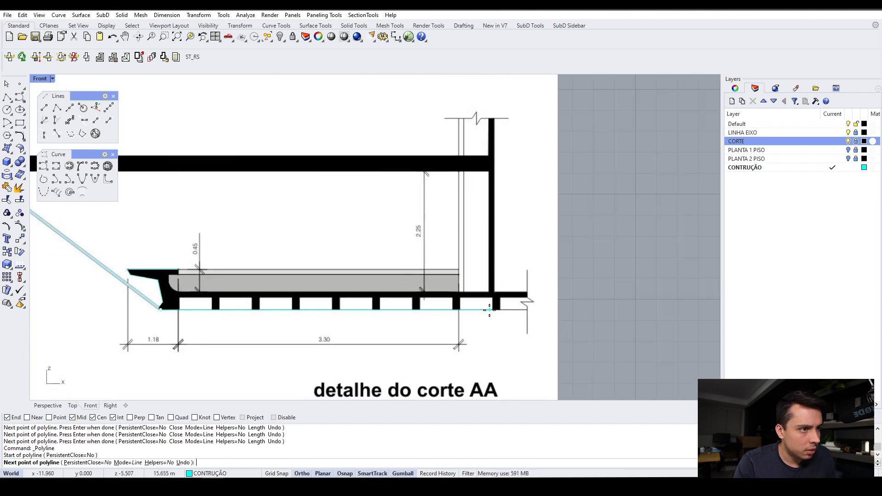
{"action": "scroll", "coordinate": [490, 309], "scroll_direction": "up", "scroll_amount": 5}
{"action": "left_click", "coordinate": [487, 310]}
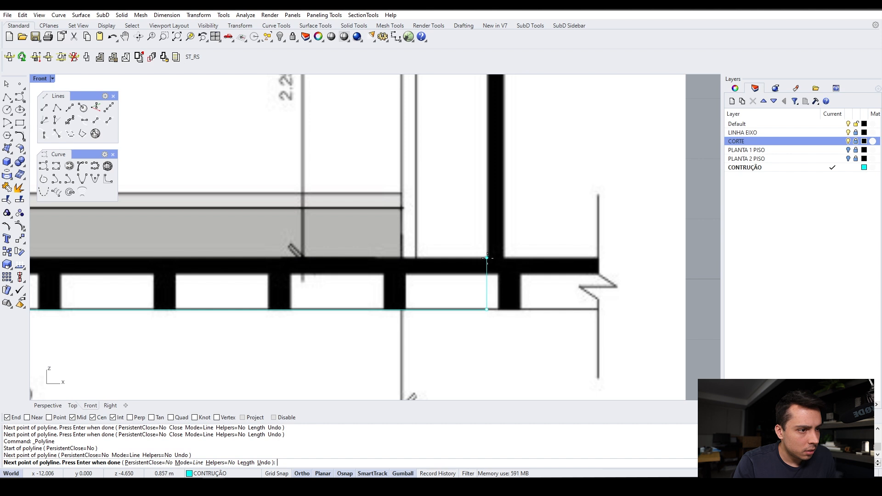
{"action": "left_click", "coordinate": [487, 259]}
{"action": "scroll", "coordinate": [487, 258], "scroll_direction": "down", "scroll_amount": 6}
{"action": "scroll", "coordinate": [156, 256], "scroll_direction": "up", "scroll_amount": 1}
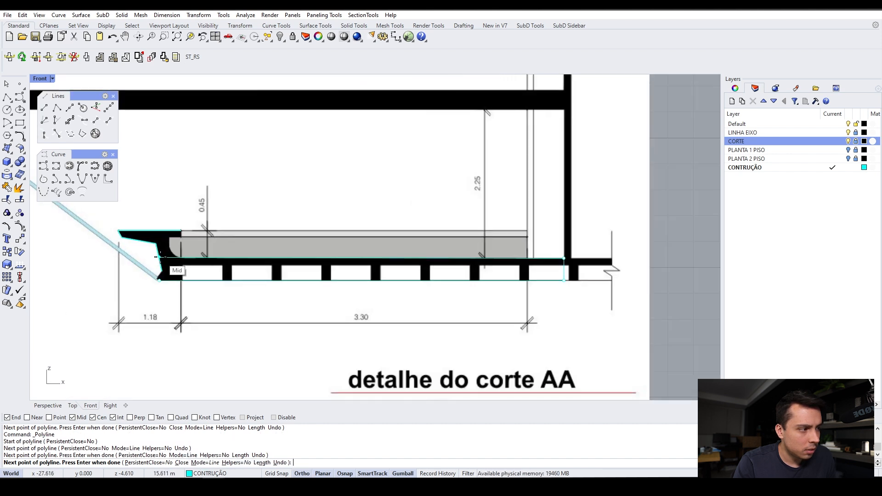
{"action": "scroll", "coordinate": [174, 260], "scroll_direction": "up", "scroll_amount": 5}
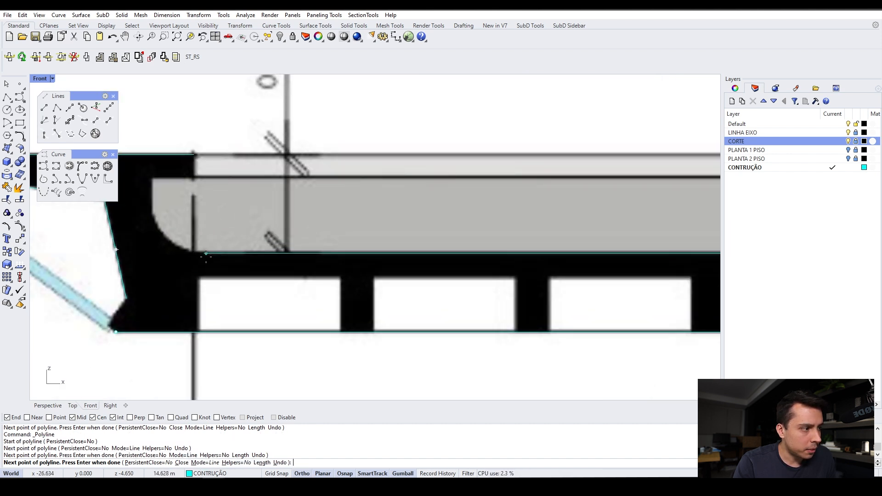
{"action": "scroll", "coordinate": [206, 257], "scroll_direction": "up", "scroll_amount": 2}
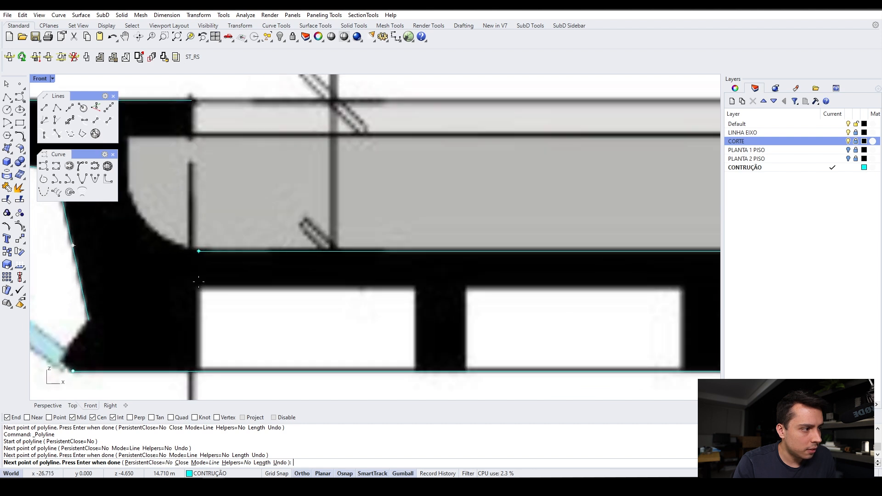
{"action": "left_click", "coordinate": [198, 282], "text": "shift"}
{"action": "scroll", "coordinate": [281, 298], "scroll_direction": "down", "scroll_amount": 6}
{"action": "scroll", "coordinate": [202, 245], "scroll_direction": "up", "scroll_amount": 4}
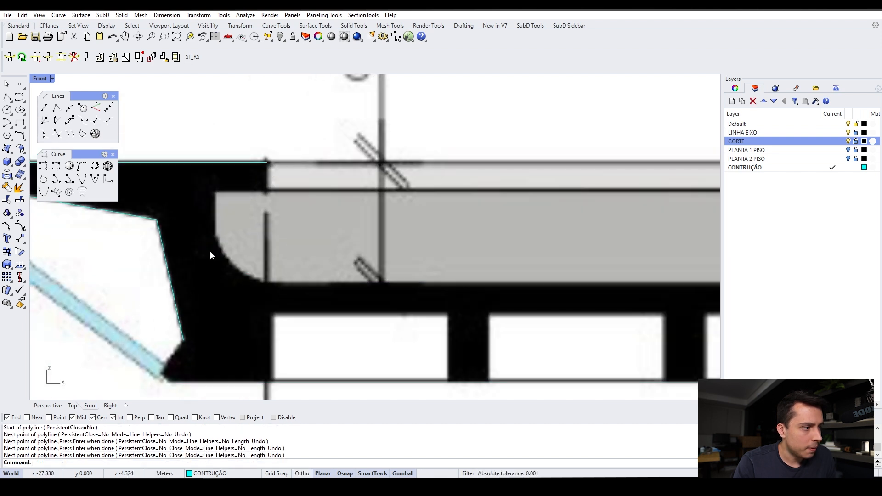
{"action": "scroll", "coordinate": [244, 253], "scroll_direction": "up", "scroll_amount": 4}
{"action": "key", "text": "Escape"}
{"action": "scroll", "coordinate": [154, 183], "scroll_direction": "down", "scroll_amount": 3}
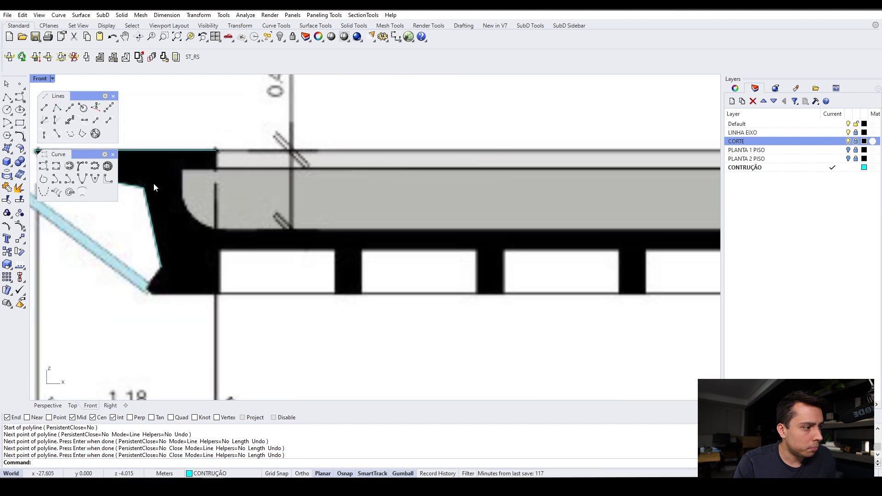
- Start a polyline at the edge beam's bottom corner and run it horizontally along the ribbed slab's underside to below the wall's outer face
{"action": "scroll", "coordinate": [183, 214], "scroll_direction": "up", "scroll_amount": 2}
{"action": "scroll", "coordinate": [331, 258], "scroll_direction": "down", "scroll_amount": 4}
{"action": "scroll", "coordinate": [329, 259], "scroll_direction": "up", "scroll_amount": 3}
{"action": "left_click", "coordinate": [57, 108]}
{"action": "scroll", "coordinate": [251, 260], "scroll_direction": "up", "scroll_amount": 2}
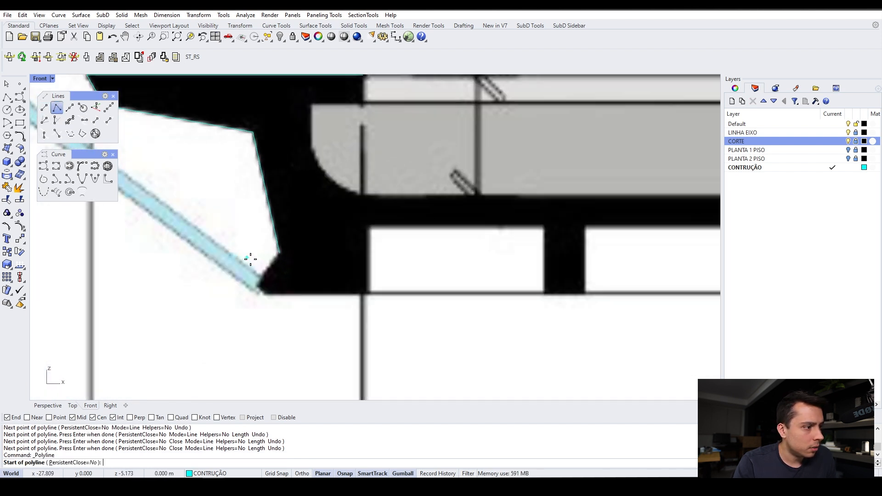
{"action": "left_click", "coordinate": [270, 302]}
{"action": "scroll", "coordinate": [276, 299], "scroll_direction": "down", "scroll_amount": 4}
{"action": "scroll", "coordinate": [565, 296], "scroll_direction": "up", "scroll_amount": 5}
{"action": "scroll", "coordinate": [565, 297], "scroll_direction": "up", "scroll_amount": 2}
{"action": "left_click", "coordinate": [547, 289]}
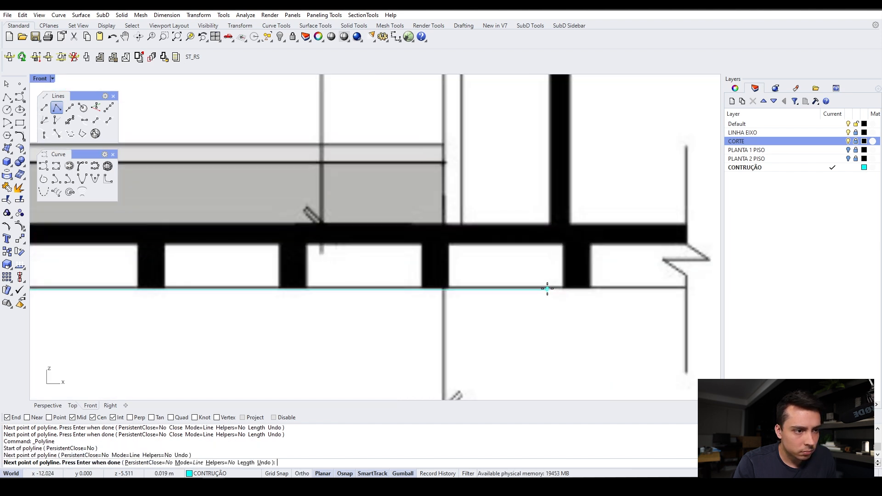
- Continue the polyline vertically up to the slab's top and back horizontally to the edge beam's rounded inner corner, with Ortho on
{"action": "left_click", "coordinate": [548, 225]}
{"action": "scroll", "coordinate": [547, 224], "scroll_direction": "down", "scroll_amount": 3}
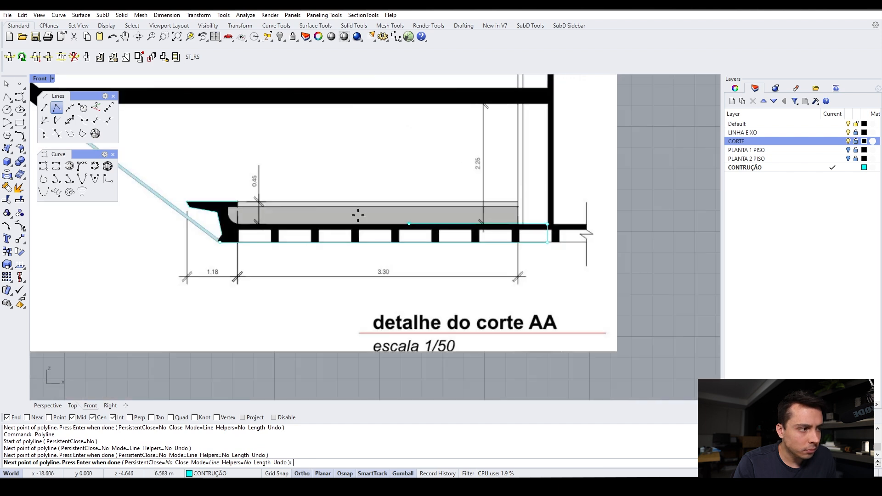
{"action": "scroll", "coordinate": [249, 235], "scroll_direction": "up", "scroll_amount": 5}
{"action": "scroll", "coordinate": [249, 235], "scroll_direction": "up", "scroll_amount": 2}
{"action": "left_click", "coordinate": [250, 235]}
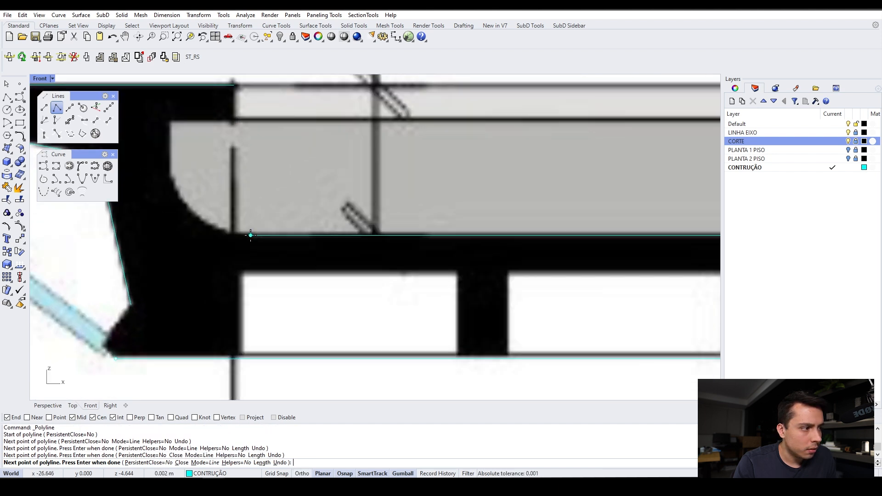
{"action": "key", "text": "Return"}
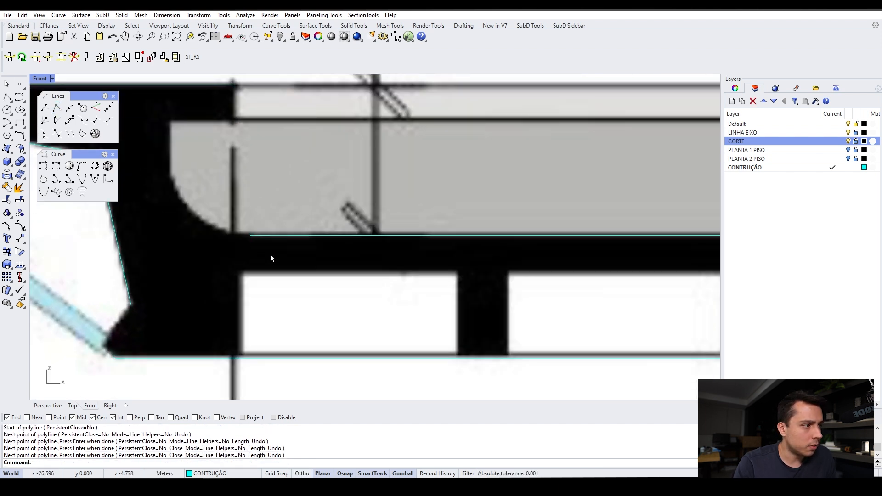
{"action": "right_click_drag", "start_coordinate": [252, 185], "coordinate": [263, 218]}
{"action": "left_click", "coordinate": [56, 166]}
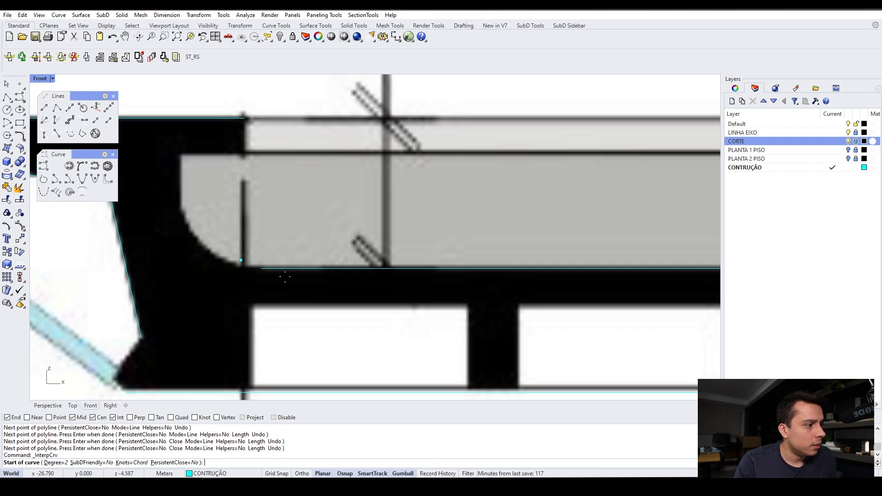
{"action": "left_click", "coordinate": [261, 268]}
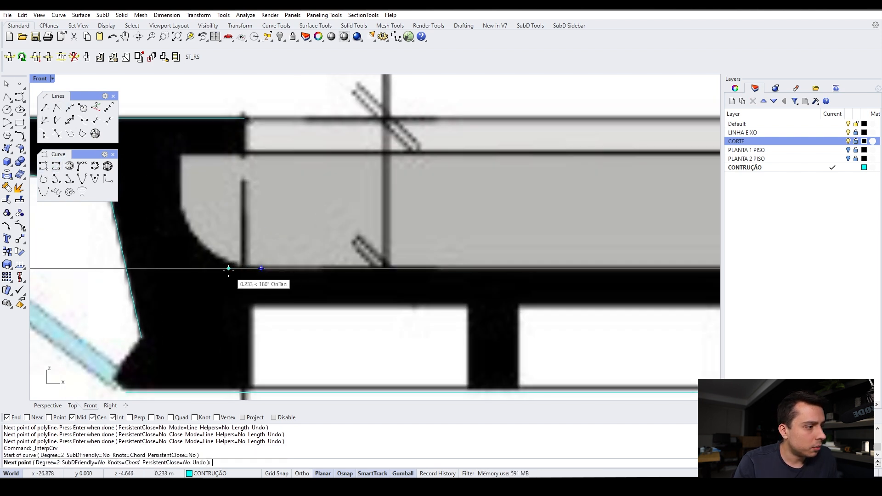
{"action": "left_click", "coordinate": [229, 269]}
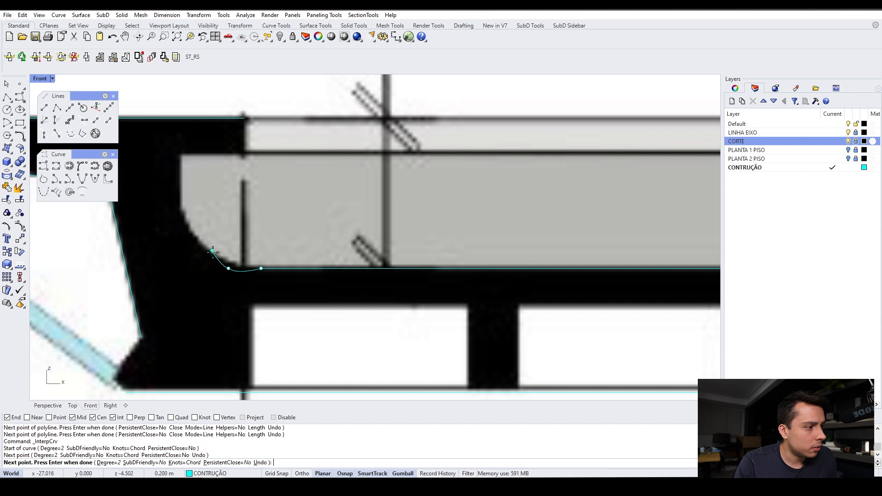
{"action": "key", "text": "Escape"}
{"action": "scroll", "coordinate": [211, 251], "scroll_direction": "up", "scroll_amount": 4}
{"action": "right_click", "coordinate": [271, 279]}
{"action": "left_click", "coordinate": [287, 277]}
{"action": "left_click", "coordinate": [249, 278]}
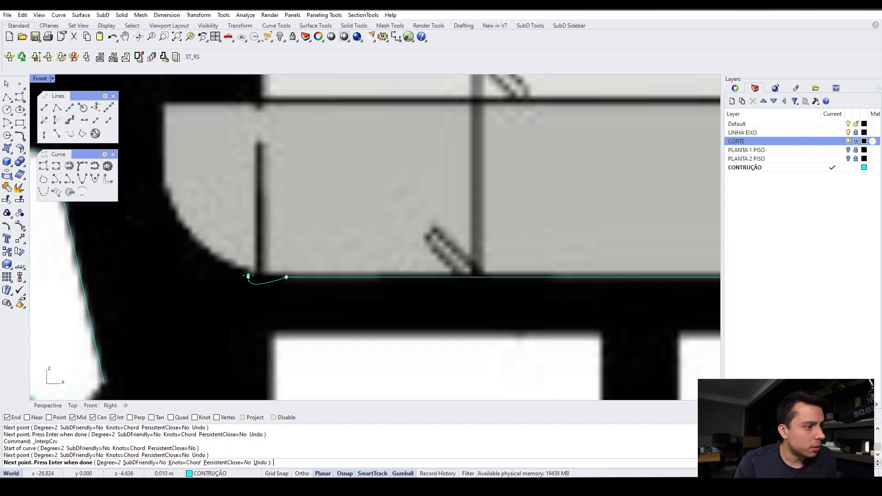
{"action": "key", "text": "Escape"}
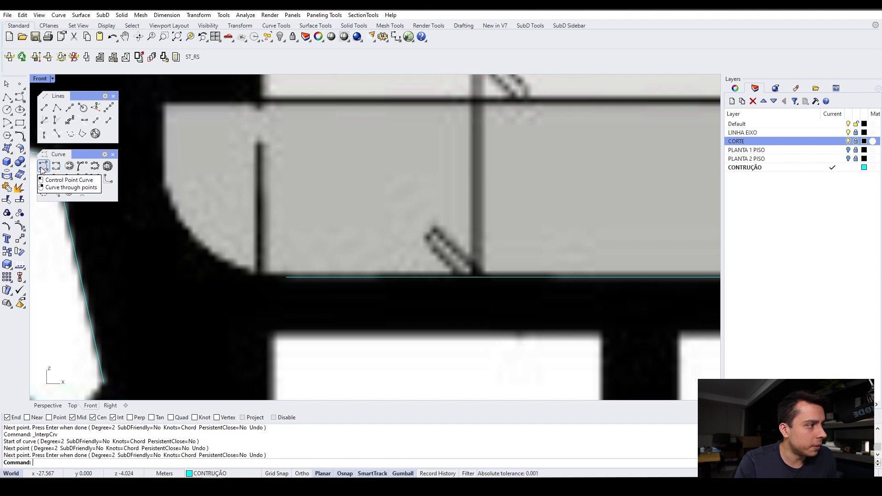
- Draw a degree-3 control point curve from the end of the slab's top line around the rounded inner corner and up to the beam lip's underside
{"action": "left_click", "coordinate": [42, 168]}
{"action": "left_click", "coordinate": [287, 277]}
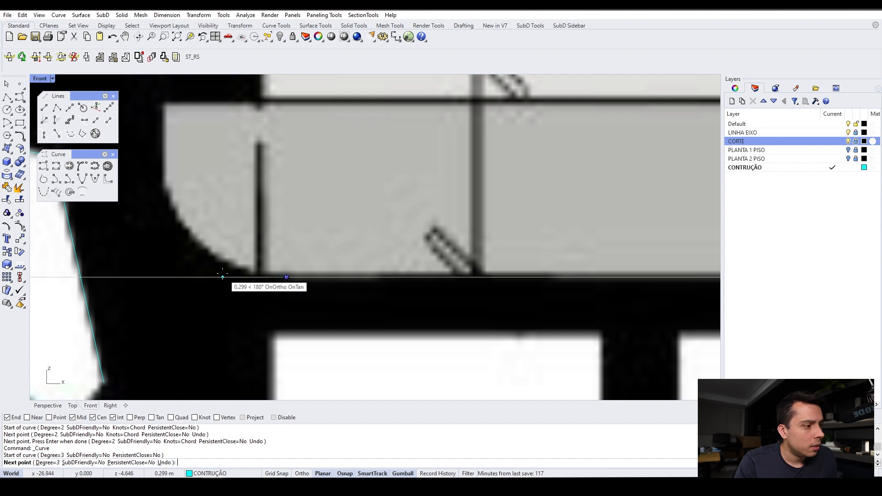
{"action": "left_click", "coordinate": [237, 277]}
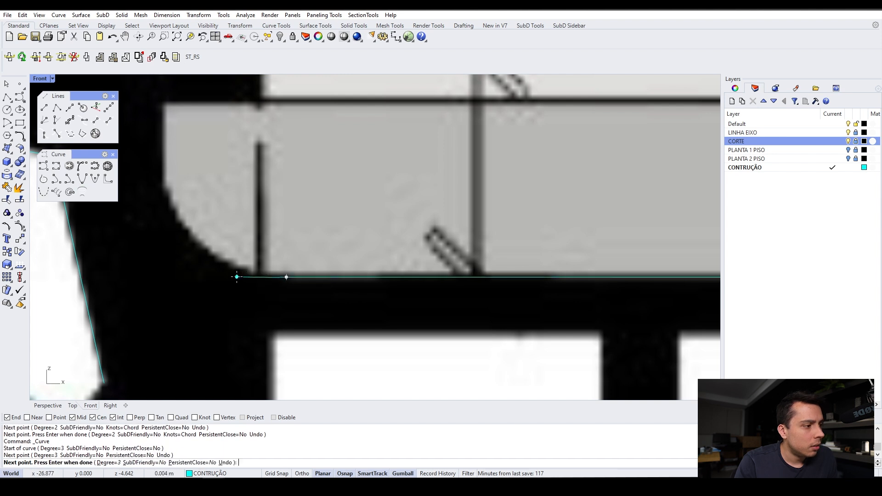
{"action": "left_click", "coordinate": [202, 252]}
{"action": "left_click", "coordinate": [177, 220]}
{"action": "left_click", "coordinate": [164, 185]}
{"action": "key", "text": "shift"}
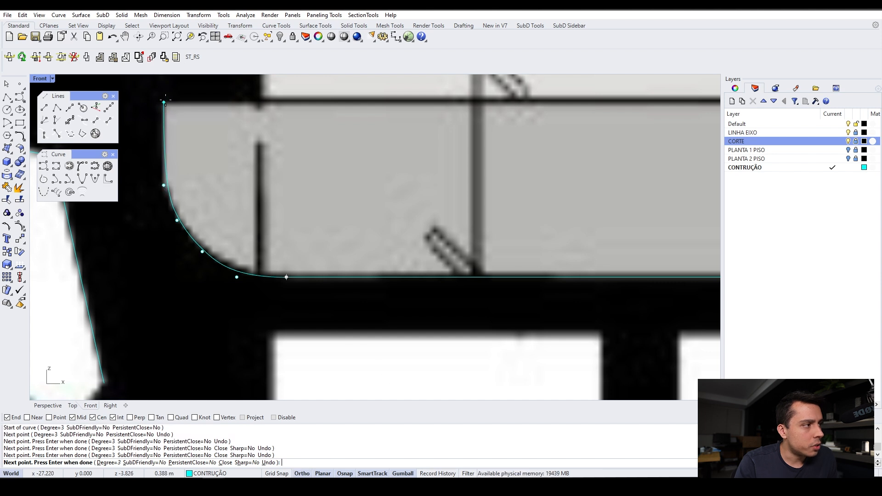
{"action": "left_click", "coordinate": [164, 103]}
{"action": "key", "text": "Return"}
{"action": "scroll", "coordinate": [194, 131], "scroll_direction": "down", "scroll_amount": 2}
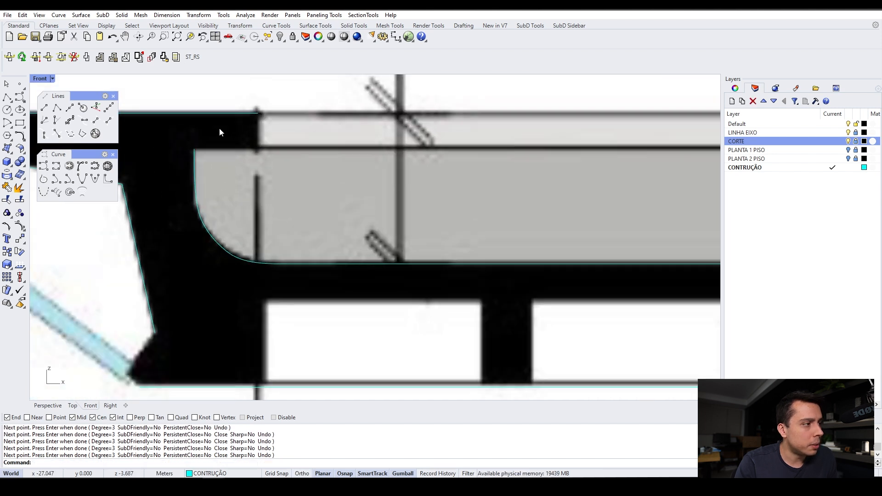
- Draw a polyline from the curve's upper end along the lip's underside and up to the end of the beam's top line
{"action": "scroll", "coordinate": [219, 128], "scroll_direction": "up", "scroll_amount": 2}
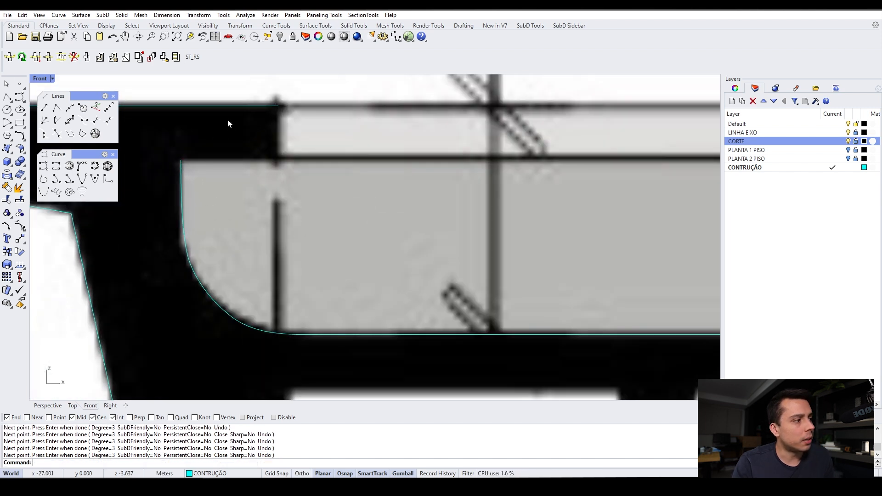
{"action": "left_click", "coordinate": [55, 110]}
{"action": "left_click", "coordinate": [181, 161]}
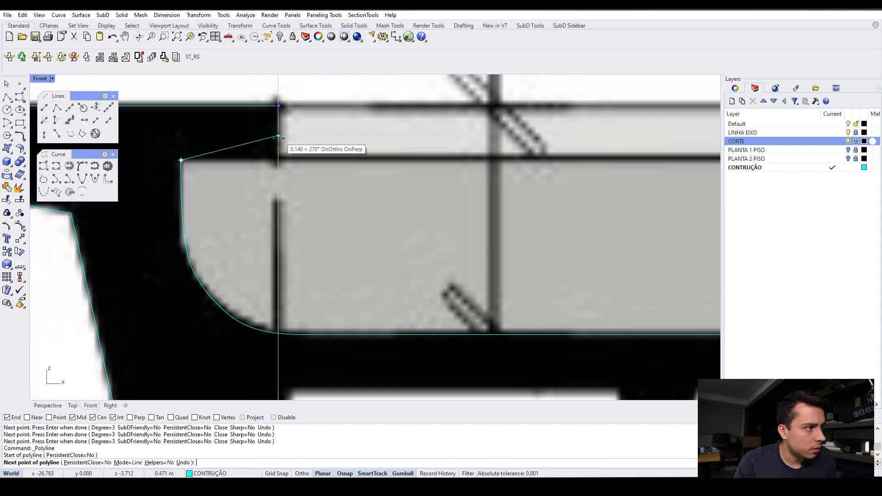
{"action": "left_click", "coordinate": [279, 160]}
{"action": "left_click", "coordinate": [279, 106]}
{"action": "key", "text": "Return"}
{"action": "scroll", "coordinate": [277, 186], "scroll_direction": "down", "scroll_amount": 5}
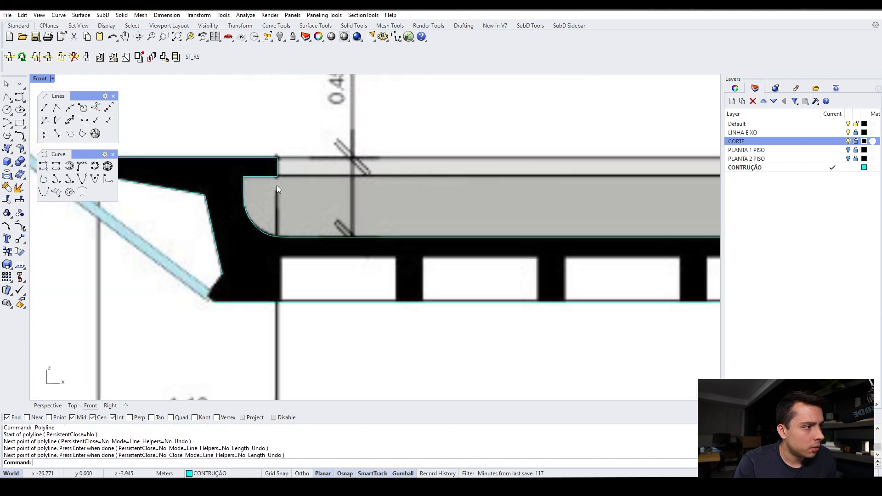
- Move the traced edge beam and slab curves onto the schematic section, placing the slab's inner end at the wall beside VARANDA
{"action": "scroll", "coordinate": [277, 186], "scroll_direction": "down", "scroll_amount": 5}
{"action": "left_click_drag", "start_coordinate": [161, 358], "coordinate": [568, 164]}
{"action": "scroll", "coordinate": [292, 221], "scroll_direction": "down", "scroll_amount": 6}
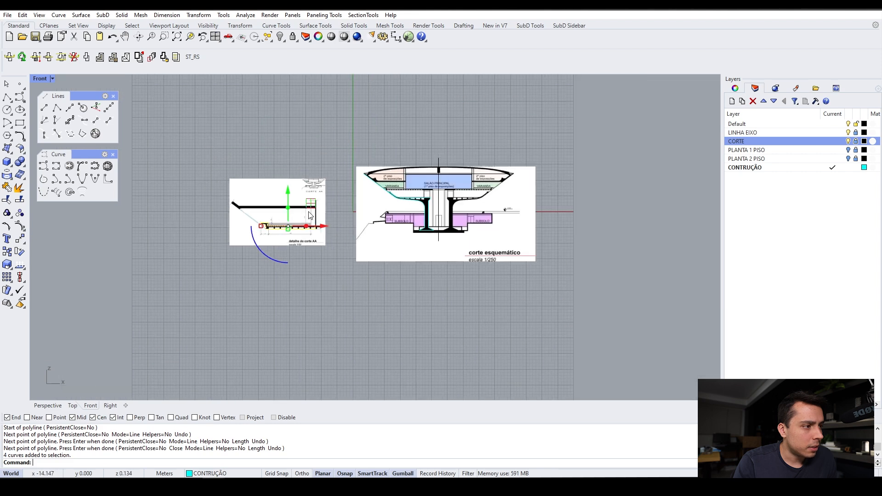
{"action": "left_click_drag", "start_coordinate": [292, 218], "coordinate": [478, 161]}
{"action": "scroll", "coordinate": [488, 168], "scroll_direction": "up", "scroll_amount": 5}
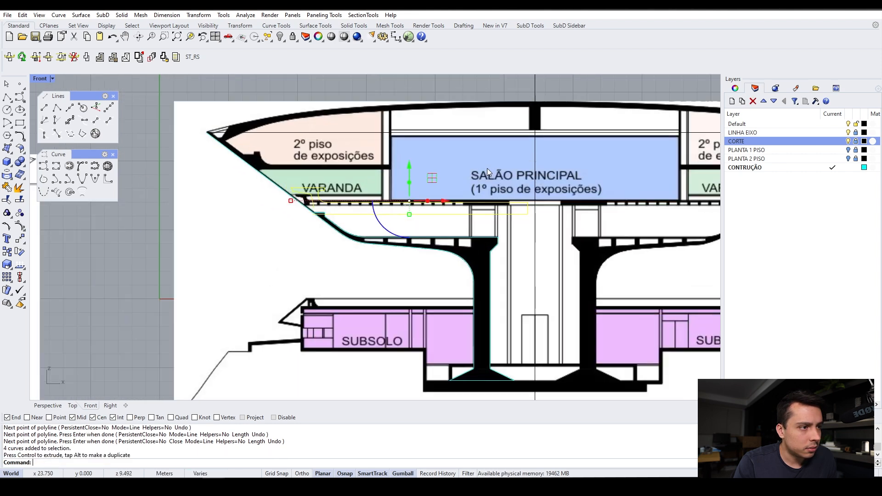
{"action": "scroll", "coordinate": [486, 172], "scroll_direction": "up", "scroll_amount": 2}
{"action": "scroll", "coordinate": [521, 236], "scroll_direction": "down", "scroll_amount": 4}
{"action": "scroll", "coordinate": [397, 228], "scroll_direction": "up", "scroll_amount": 4}
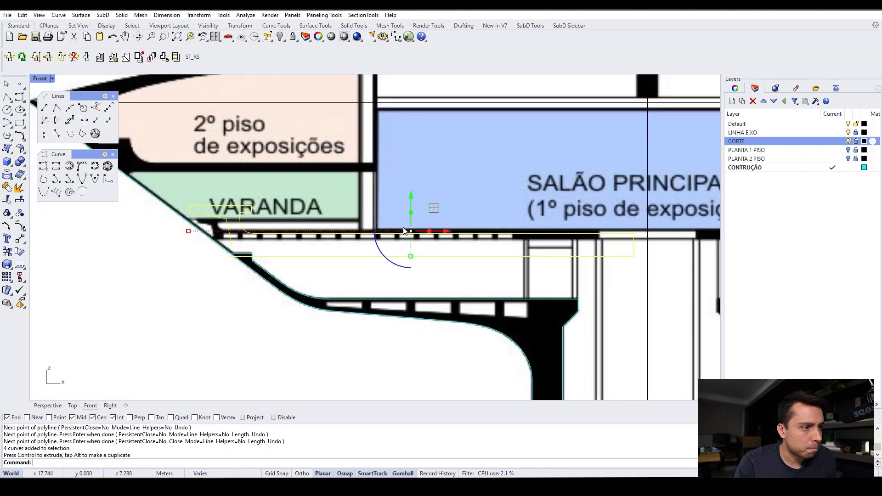
{"action": "left_click_drag", "start_coordinate": [435, 210], "coordinate": [159, 204]}
{"action": "scroll", "coordinate": [339, 263], "scroll_direction": "down", "scroll_amount": 3}
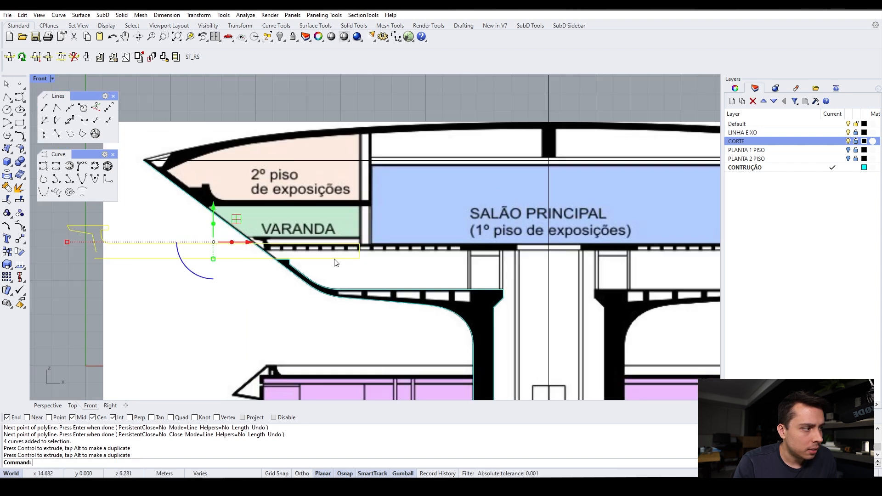
- Scale the moved curves from the slab's upper inner corner until the edge beam matches the one in the schematic section
{"action": "scroll", "coordinate": [331, 259], "scroll_direction": "up", "scroll_amount": 2}
{"action": "key", "text": "Return"}
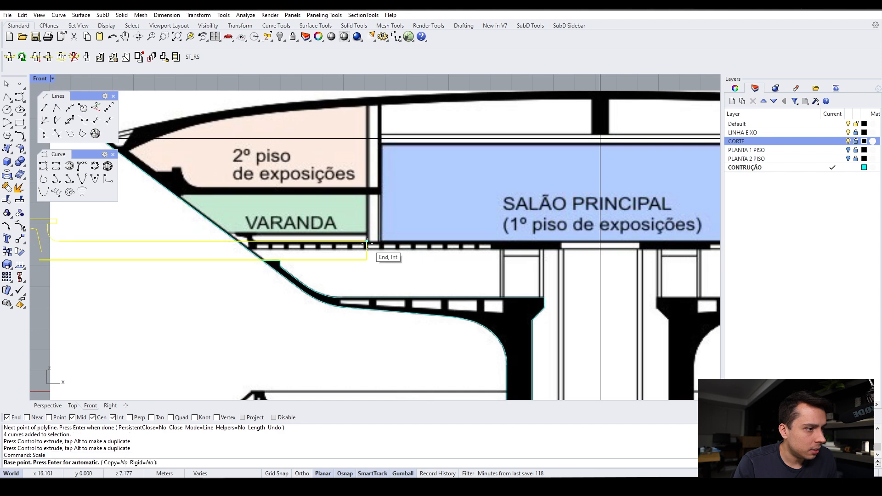
{"action": "left_click", "coordinate": [367, 247]}
{"action": "scroll", "coordinate": [367, 246], "scroll_direction": "down", "scroll_amount": 1}
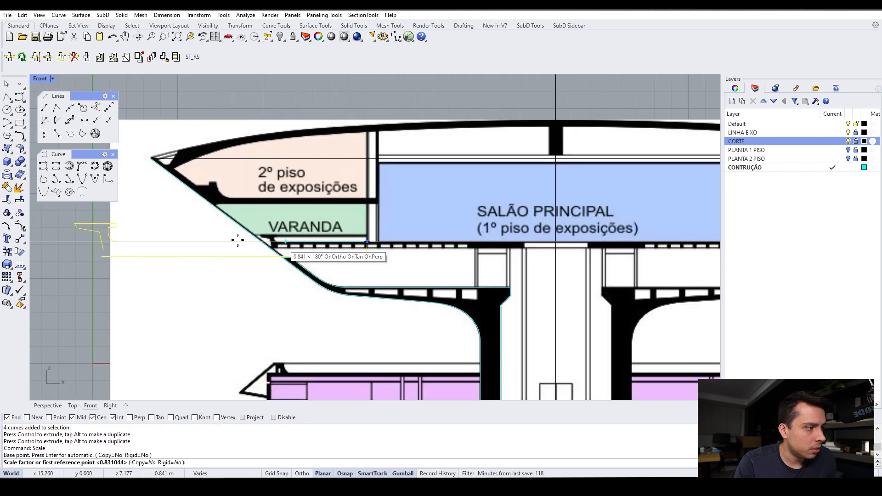
{"action": "scroll", "coordinate": [119, 250], "scroll_direction": "up", "scroll_amount": 1}
{"action": "left_click", "coordinate": [120, 244]}
{"action": "scroll", "coordinate": [184, 250], "scroll_direction": "up", "scroll_amount": 2}
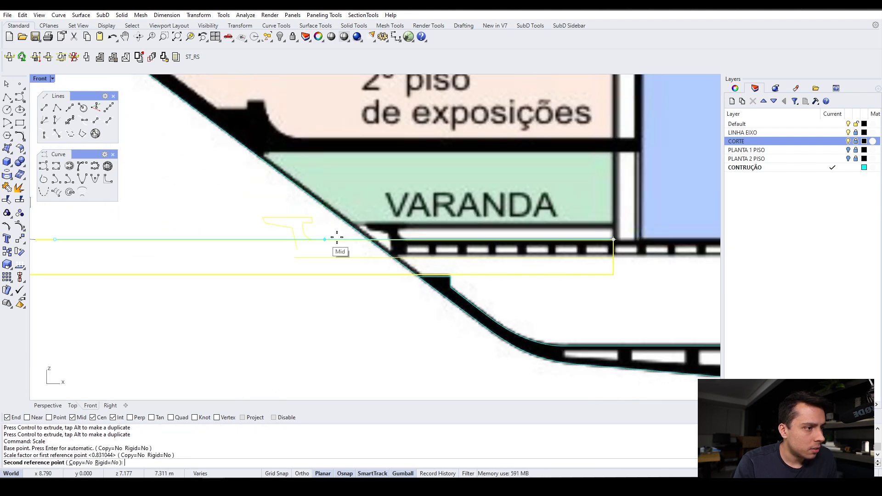
{"action": "scroll", "coordinate": [406, 237], "scroll_direction": "up", "scroll_amount": 1}
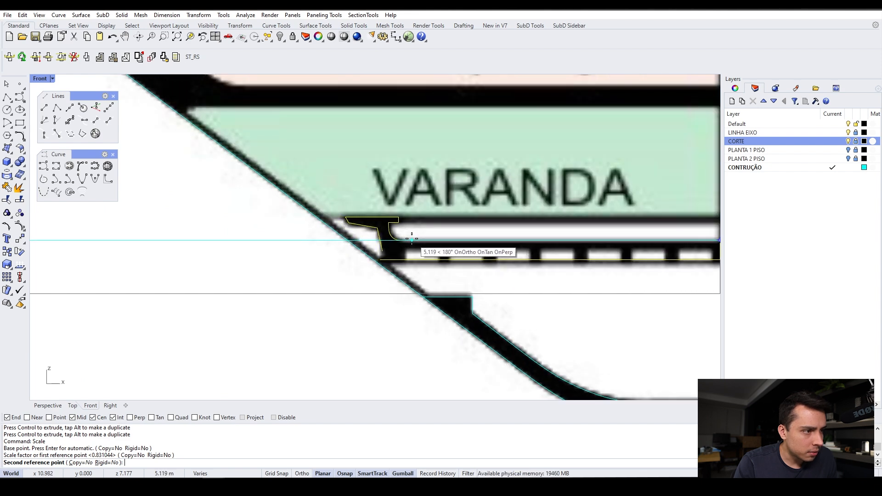
{"action": "left_click", "coordinate": [410, 239]}
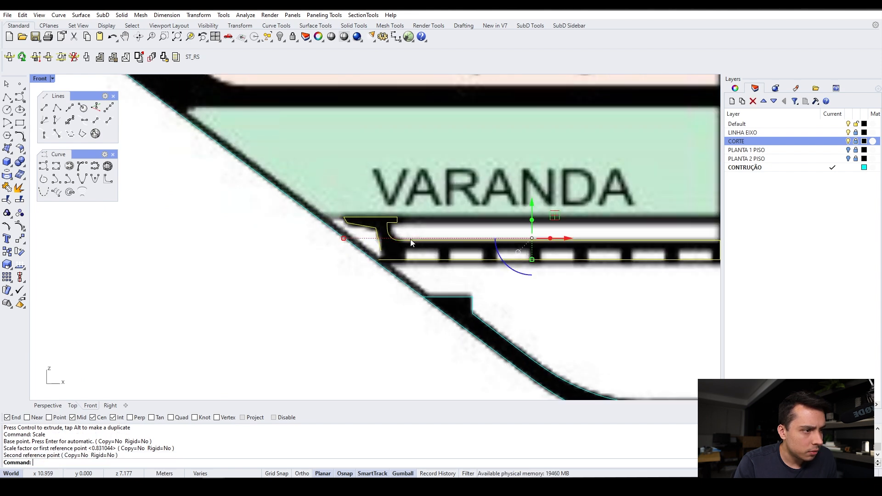
- Examine how the edge beam's lower outer corner meets the slanted enclosure in the detalhe do corte AA drawing
{"action": "scroll", "coordinate": [577, 213], "scroll_direction": "down", "scroll_amount": 5}
{"action": "scroll", "coordinate": [577, 212], "scroll_direction": "down", "scroll_amount": 7}
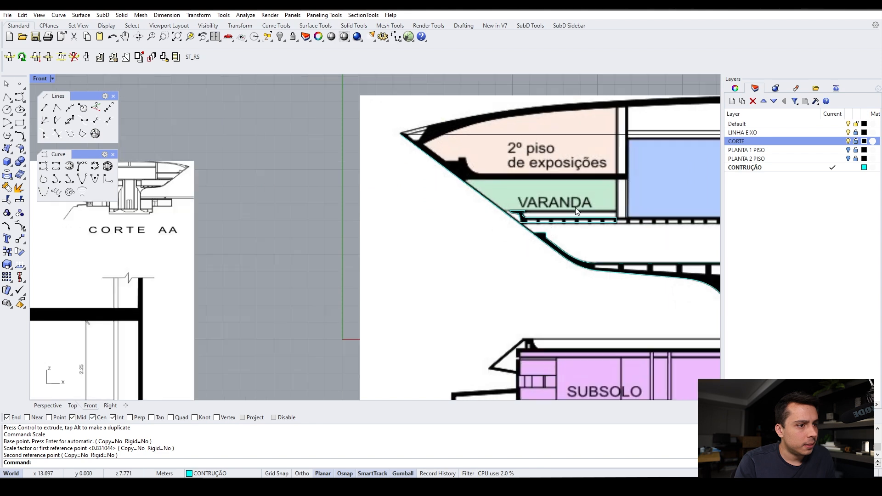
{"action": "scroll", "coordinate": [117, 277], "scroll_direction": "up", "scroll_amount": 2}
{"action": "scroll", "coordinate": [150, 281], "scroll_direction": "up", "scroll_amount": 1}
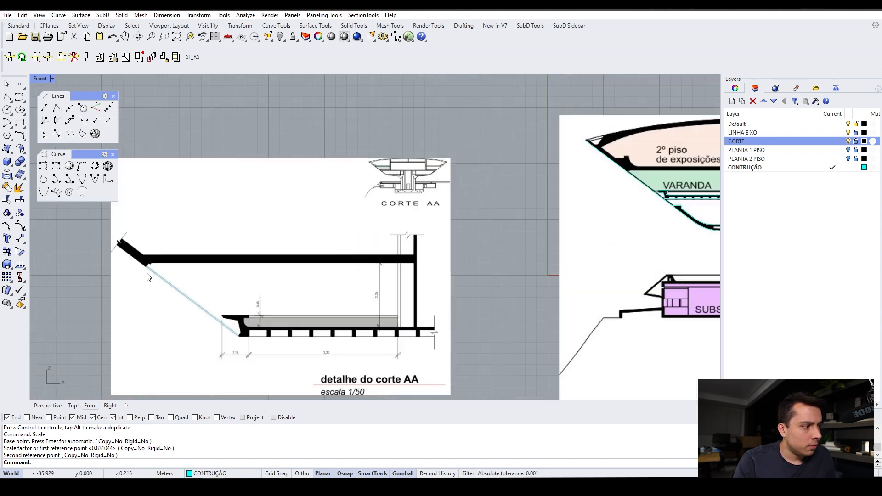
{"action": "scroll", "coordinate": [147, 272], "scroll_direction": "down", "scroll_amount": 1}
{"action": "scroll", "coordinate": [216, 325], "scroll_direction": "up", "scroll_amount": 2}
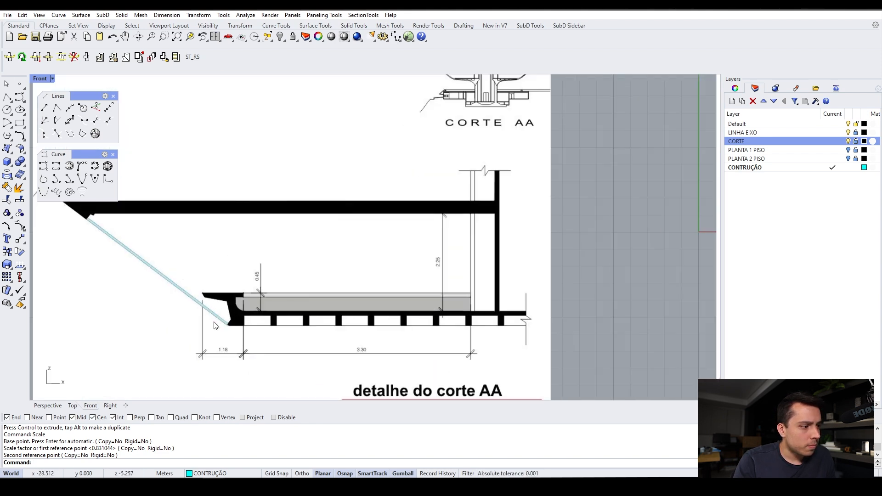
{"action": "scroll", "coordinate": [216, 325], "scroll_direction": "up", "scroll_amount": 2}
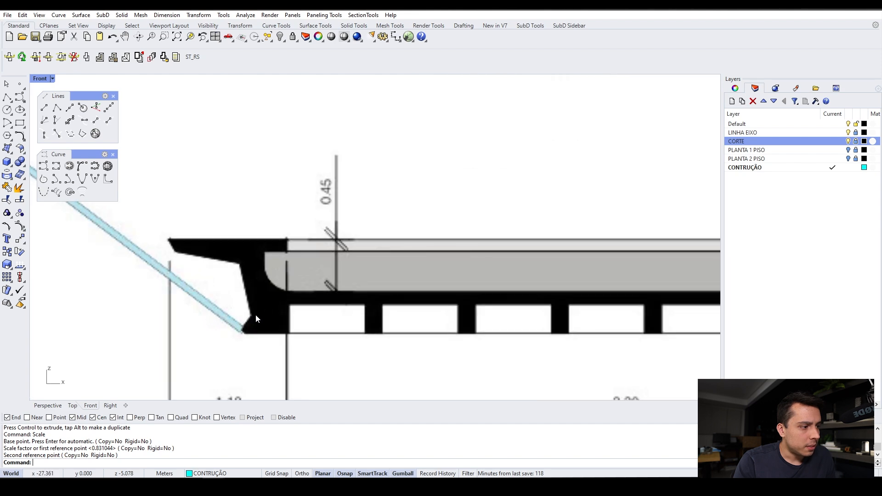
{"action": "scroll", "coordinate": [178, 267], "scroll_direction": "down", "scroll_amount": 2}
{"action": "scroll", "coordinate": [196, 305], "scroll_direction": "down", "scroll_amount": 1}
{"action": "scroll", "coordinate": [534, 208], "scroll_direction": "up", "scroll_amount": 4}
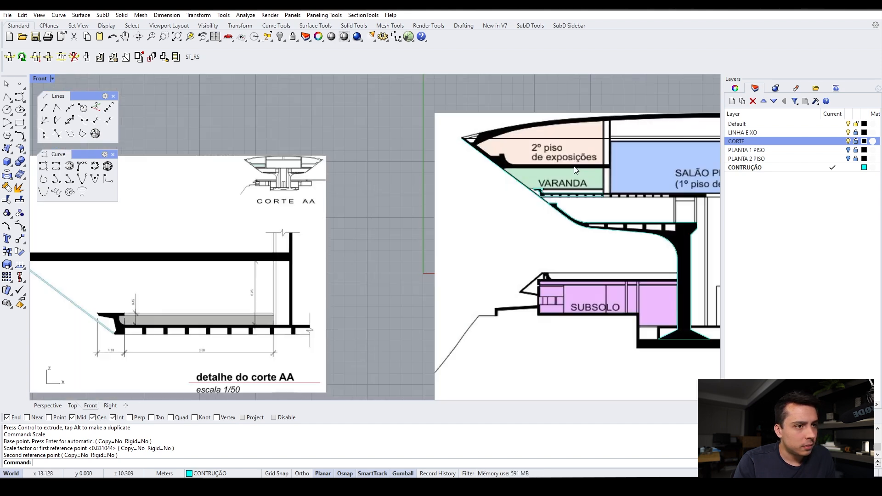
- Draw a line from the lower end of the beam's outer face perpendicular to the slanted facade line, with Int snap off and Perp on
{"action": "scroll", "coordinate": [492, 235], "scroll_direction": "up", "scroll_amount": 4}
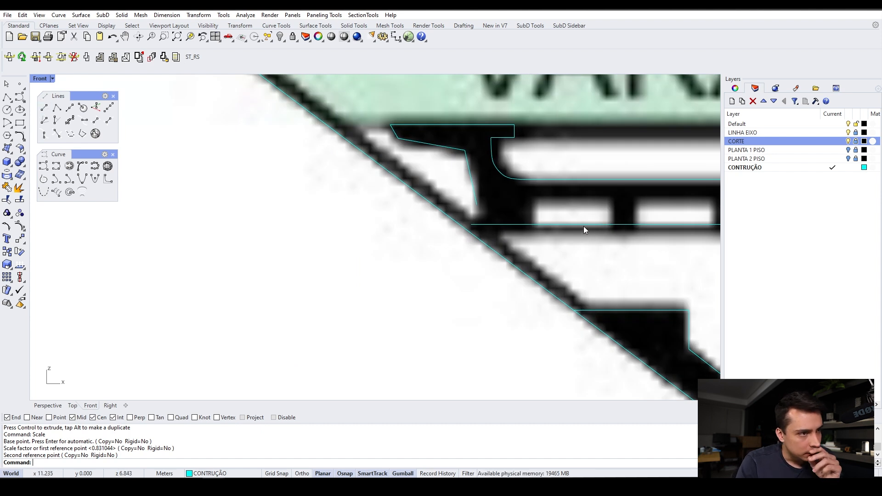
{"action": "left_click", "coordinate": [56, 108]}
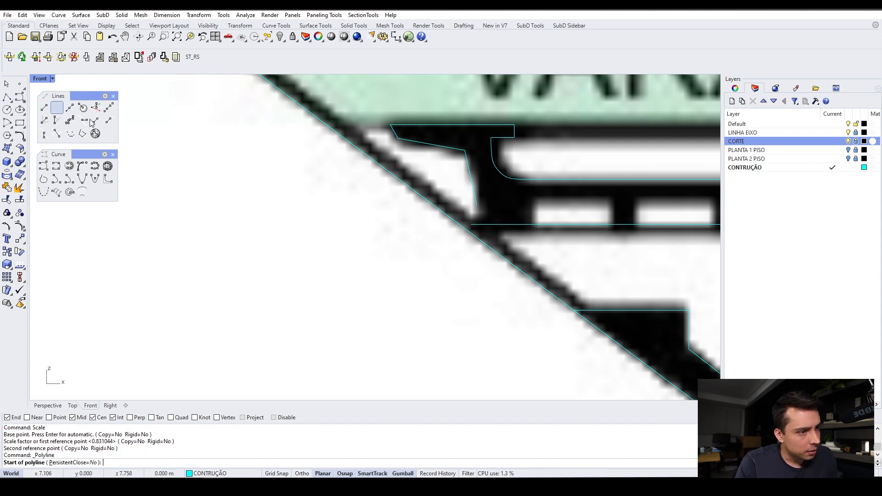
{"action": "left_click", "coordinate": [478, 210]}
{"action": "scroll", "coordinate": [478, 236], "scroll_direction": "up", "scroll_amount": 3}
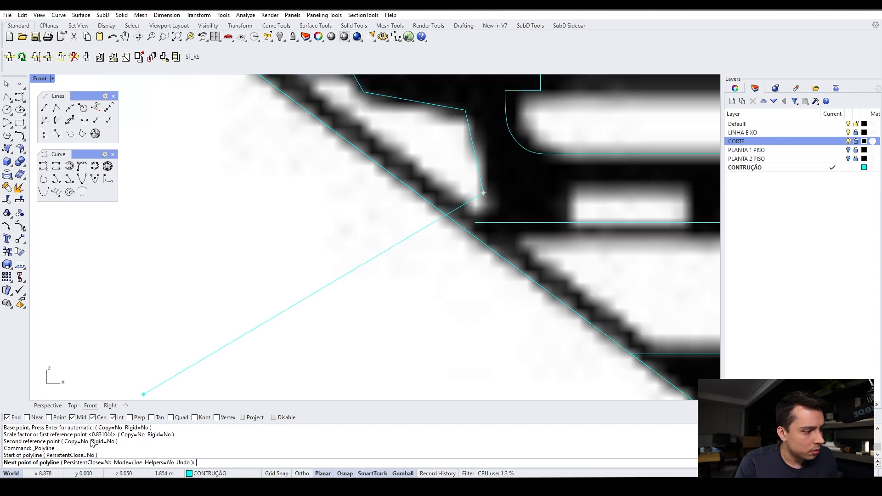
{"action": "left_click", "coordinate": [113, 418]}
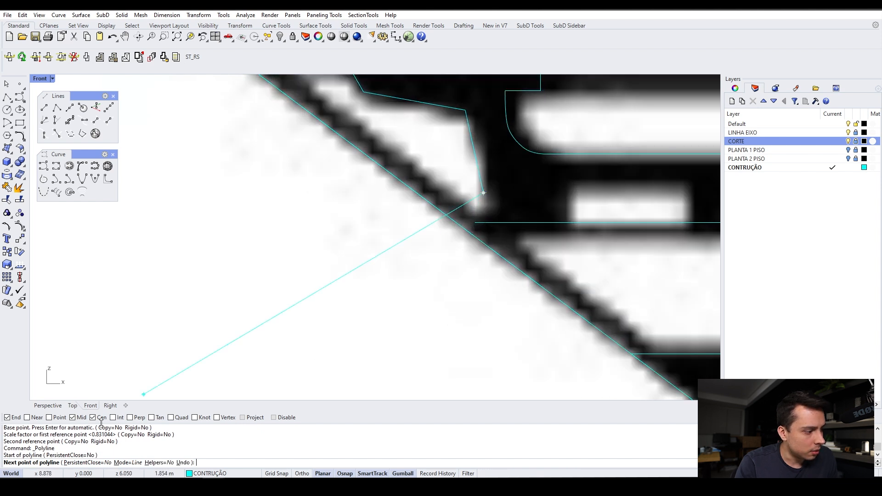
{"action": "left_click", "coordinate": [130, 418]}
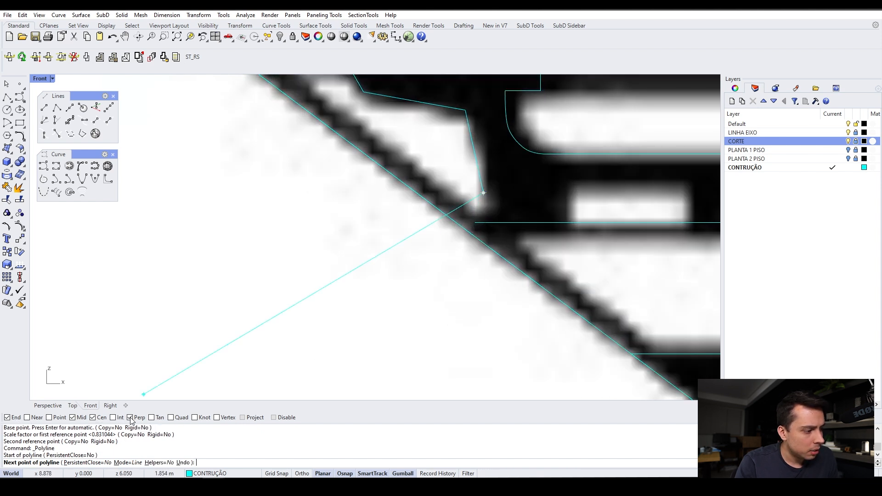
{"action": "left_click", "coordinate": [460, 229]}
{"action": "key", "text": "Return"}
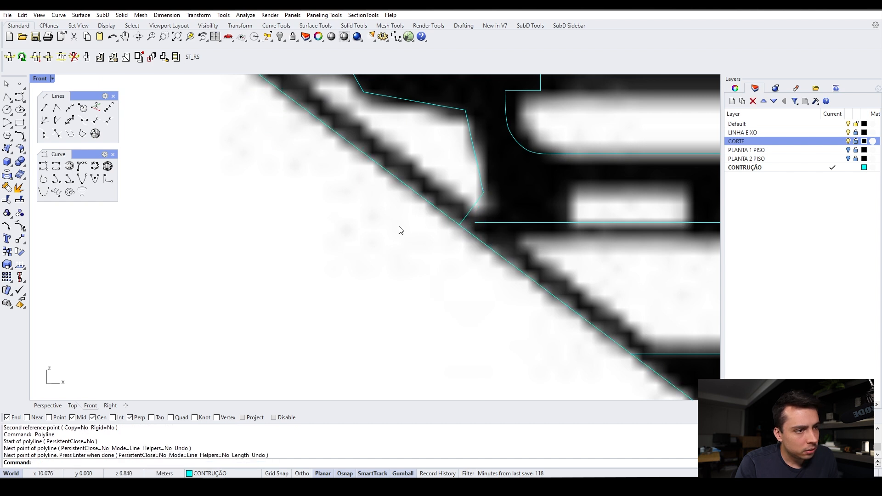
- Draw a short line from the outer end of the slab's underside perpendicular to the new bevel line
{"action": "scroll", "coordinate": [440, 222], "scroll_direction": "up", "scroll_amount": 3}
{"action": "key", "text": "Return"}
{"action": "left_click", "coordinate": [483, 226]}
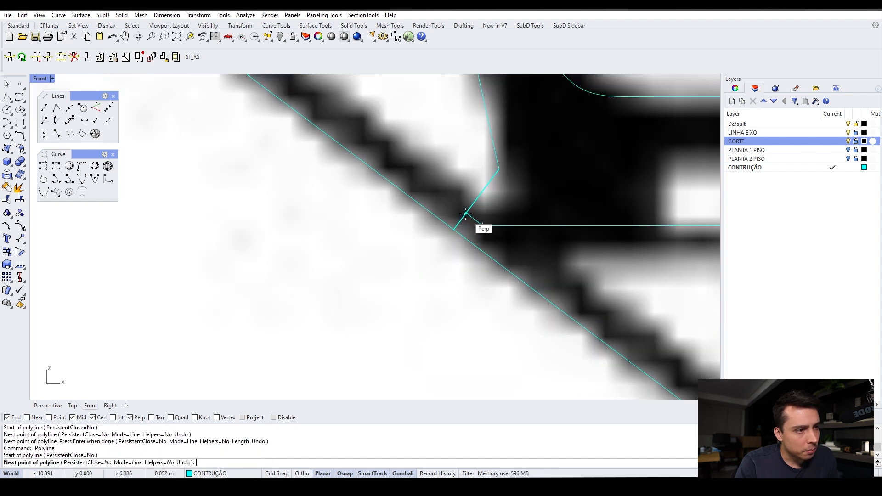
{"action": "left_click", "coordinate": [465, 213]}
{"action": "key", "text": "Return"}
{"action": "scroll", "coordinate": [363, 226], "scroll_direction": "down", "scroll_amount": 2}
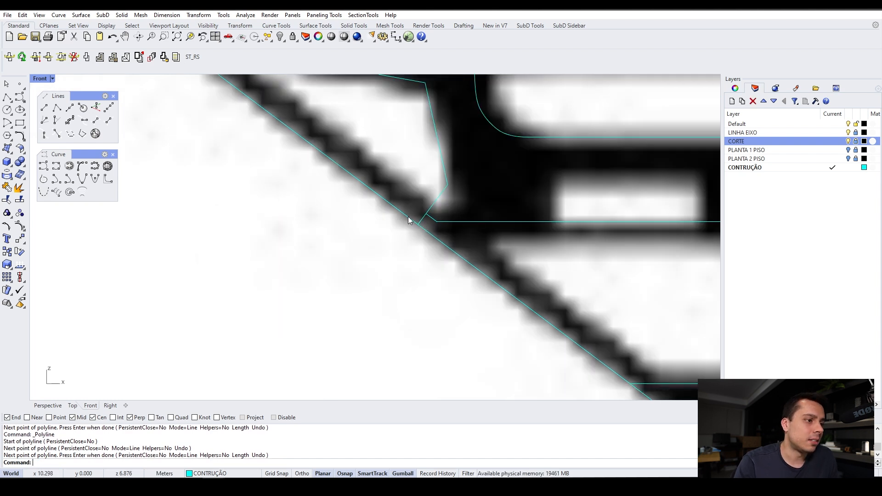
- Chamfer the bevel line and the short perpendicular line with distances 0,0 to trim them to a sharp corner
{"action": "scroll", "coordinate": [428, 216], "scroll_direction": "up", "scroll_amount": 2}
{"action": "type", "text": "chamfer"}
{"action": "key", "text": "Return"}
{"action": "left_click", "coordinate": [437, 222]}
{"action": "left_click", "coordinate": [433, 205]}
{"action": "scroll", "coordinate": [376, 215], "scroll_direction": "down", "scroll_amount": 4}
{"action": "scroll", "coordinate": [328, 184], "scroll_direction": "up", "scroll_amount": 3}
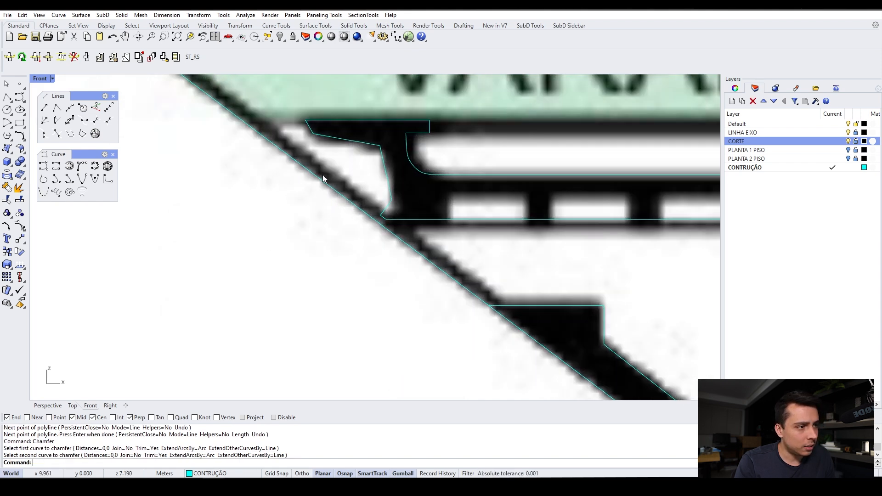
{"action": "scroll", "coordinate": [383, 256], "scroll_direction": "down", "scroll_amount": 4}
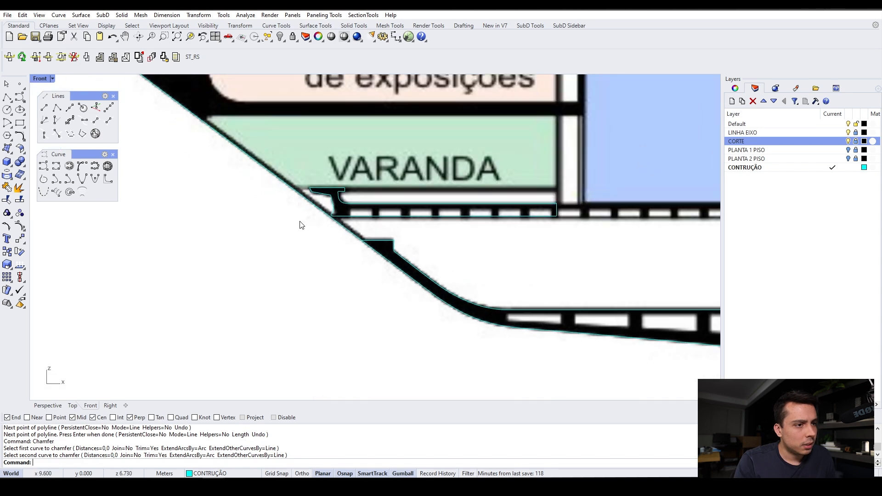
{"action": "scroll", "coordinate": [149, 239], "scroll_direction": "down", "scroll_amount": 2}
{"action": "scroll", "coordinate": [533, 212], "scroll_direction": "up", "scroll_amount": 4}
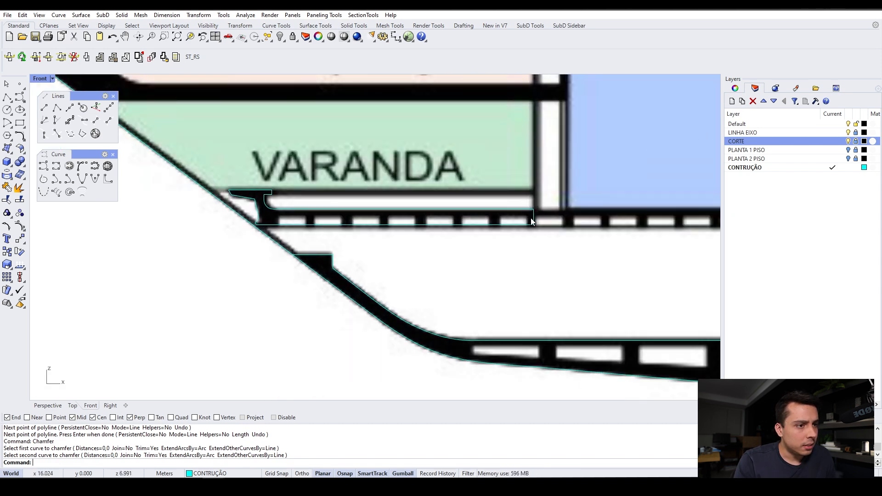
{"action": "left_click", "coordinate": [533, 219]}
{"action": "key", "text": "Escape"}
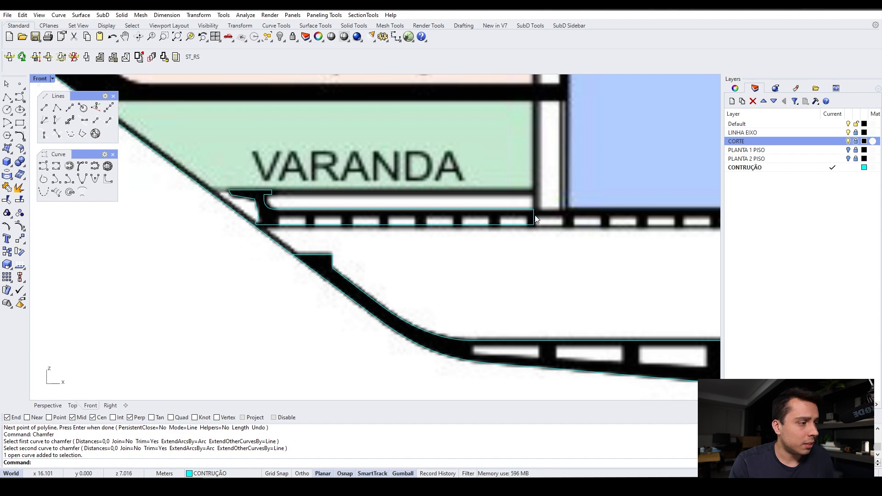
- Move the two end points at the ribbed slab's inner end onto the building's vertical axis line, using the Perp snap
{"action": "left_click", "coordinate": [535, 219]}
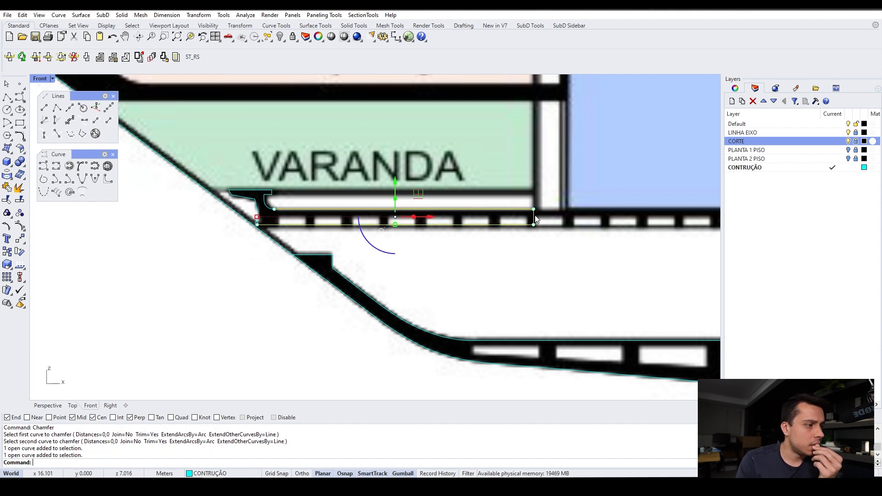
{"action": "scroll", "coordinate": [466, 216], "scroll_direction": "down", "scroll_amount": 4}
{"action": "scroll", "coordinate": [470, 213], "scroll_direction": "up", "scroll_amount": 1}
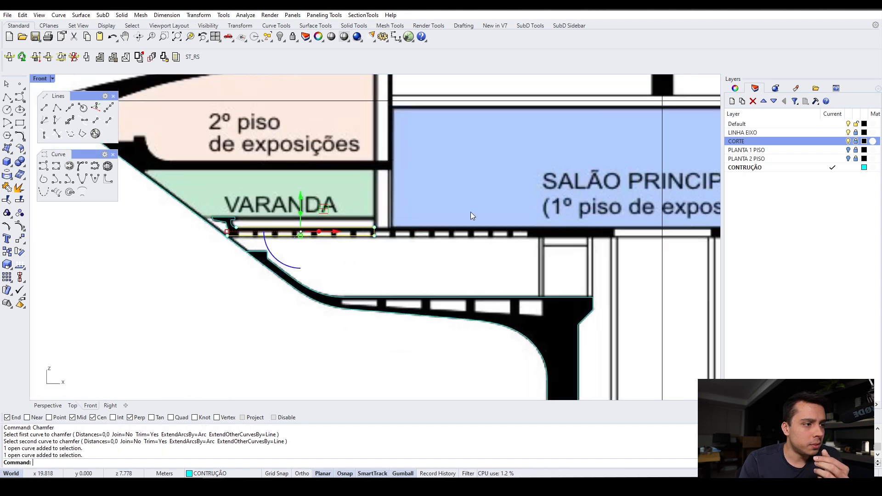
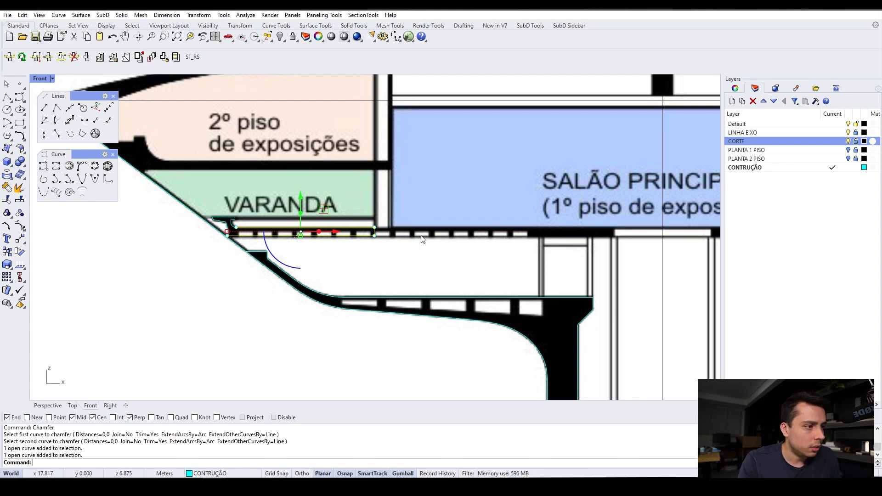
{"action": "scroll", "coordinate": [341, 239], "scroll_direction": "up", "scroll_amount": 5}
{"action": "left_click_drag", "start_coordinate": [344, 254], "coordinate": [378, 216]}
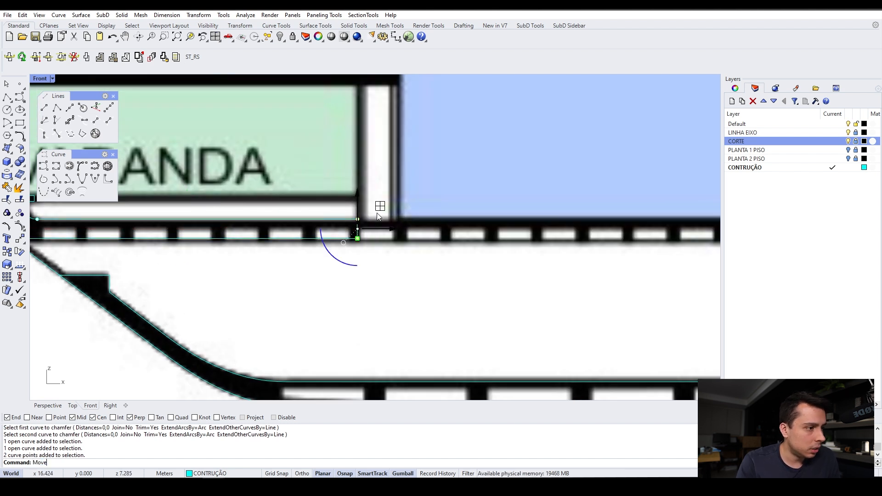
{"action": "type", "text": "Move"}
{"action": "key", "text": "Return"}
{"action": "left_click", "coordinate": [359, 238]}
{"action": "scroll", "coordinate": [414, 236], "scroll_direction": "down", "scroll_amount": 4}
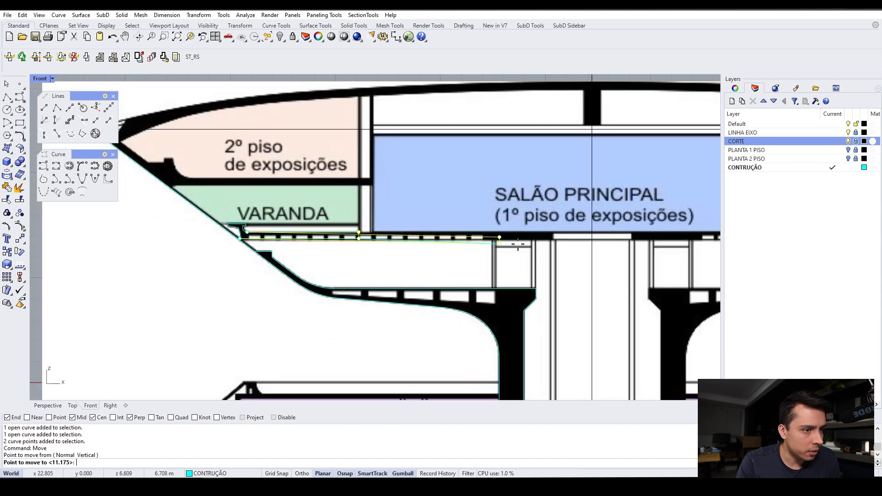
{"action": "scroll", "coordinate": [593, 237], "scroll_direction": "up", "scroll_amount": 3}
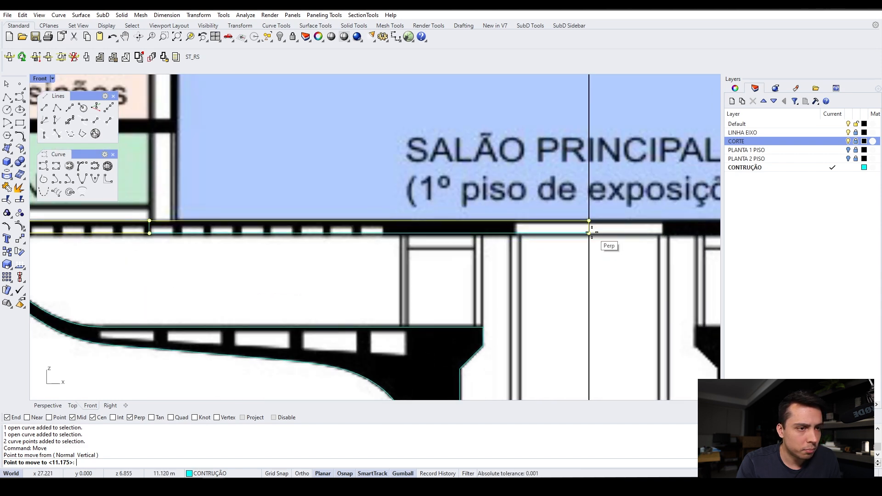
{"action": "left_click", "coordinate": [592, 232]}
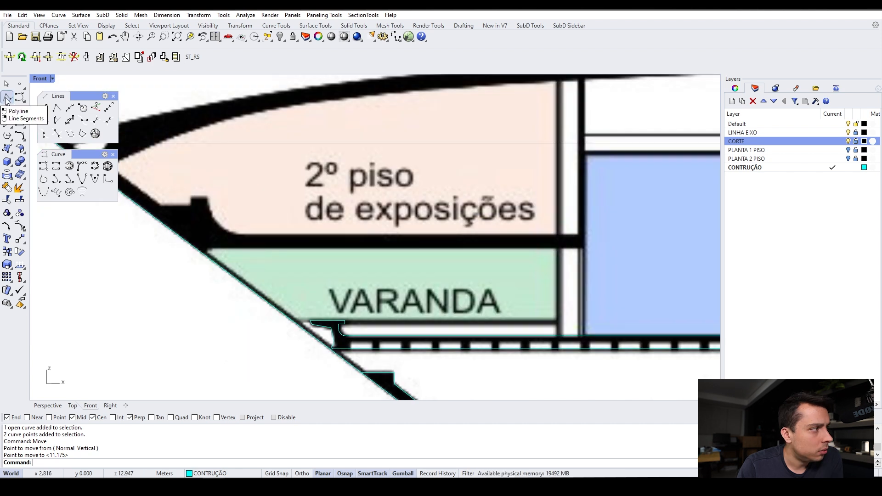
- Start a polyline along the 2º piso slab's top edge, from the foot of its curved upstand to the inner wall, and down across the slab's thickness
{"action": "left_click", "coordinate": [6, 98]}
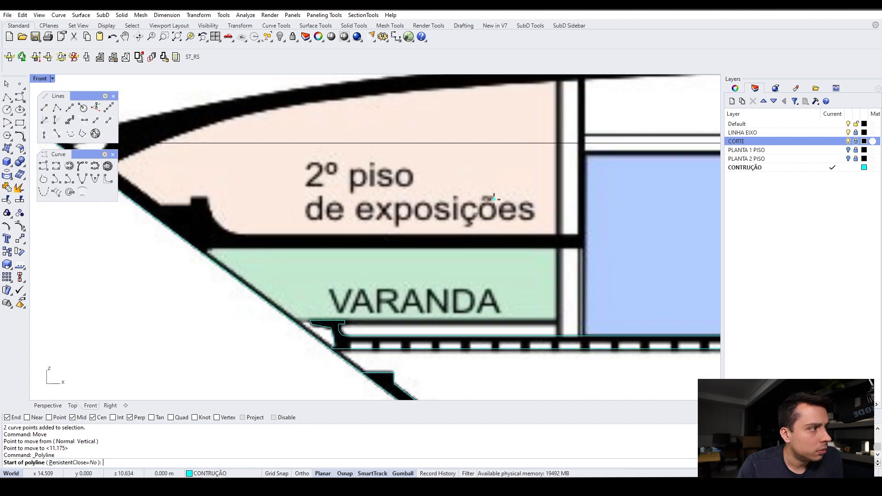
{"action": "scroll", "coordinate": [492, 198], "scroll_direction": "down", "scroll_amount": 2}
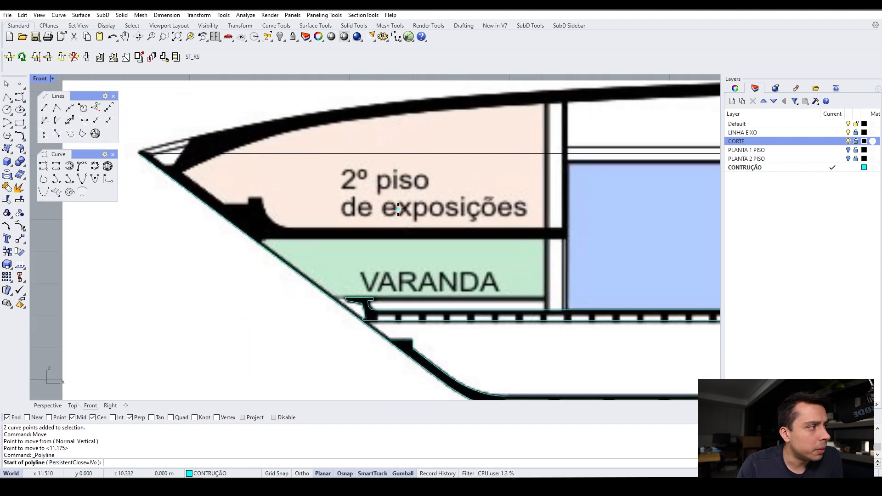
{"action": "scroll", "coordinate": [398, 209], "scroll_direction": "up", "scroll_amount": 2}
{"action": "scroll", "coordinate": [267, 234], "scroll_direction": "up", "scroll_amount": 2}
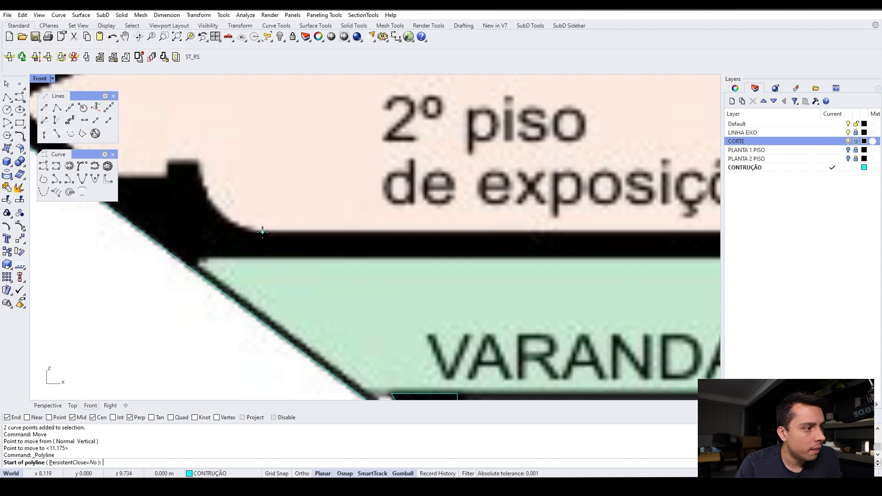
{"action": "left_click", "coordinate": [262, 232]}
{"action": "scroll", "coordinate": [262, 232], "scroll_direction": "down", "scroll_amount": 2}
{"action": "key", "text": "shift"}
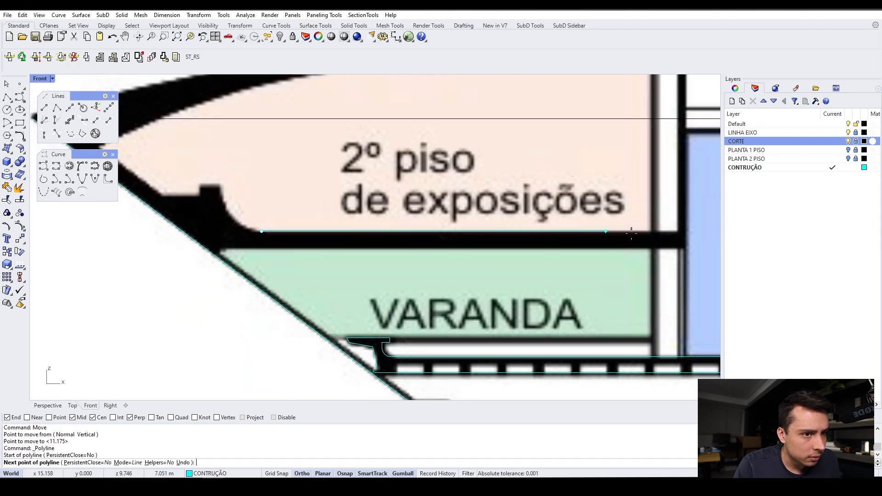
{"action": "left_click", "coordinate": [687, 232]}
{"action": "left_click", "coordinate": [686, 249]}
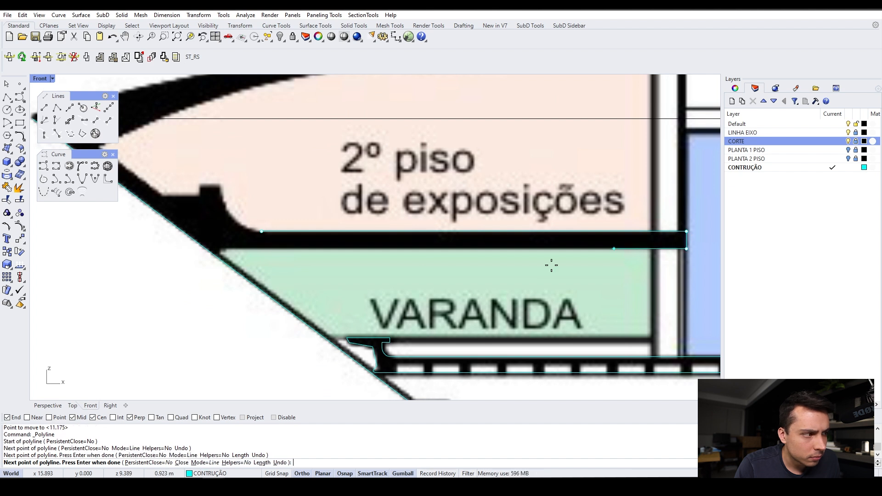
- Continue the polyline along the slab's underside to its outer corner, and finish it with a short bevel perpendicular to the slanted facade line
{"action": "scroll", "coordinate": [225, 251], "scroll_direction": "up", "scroll_amount": 4}
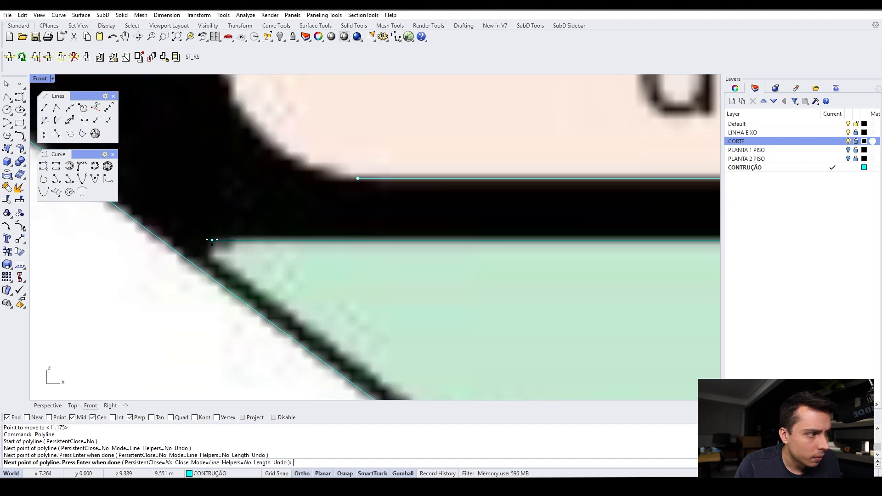
{"action": "left_click", "coordinate": [212, 239]}
{"action": "left_click", "coordinate": [194, 265]}
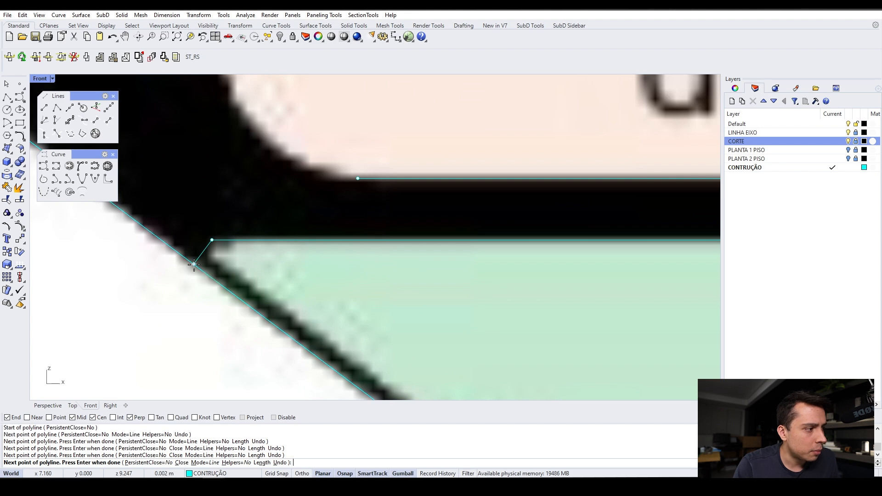
{"action": "key", "text": "Return"}
{"action": "scroll", "coordinate": [337, 250], "scroll_direction": "down", "scroll_amount": 4}
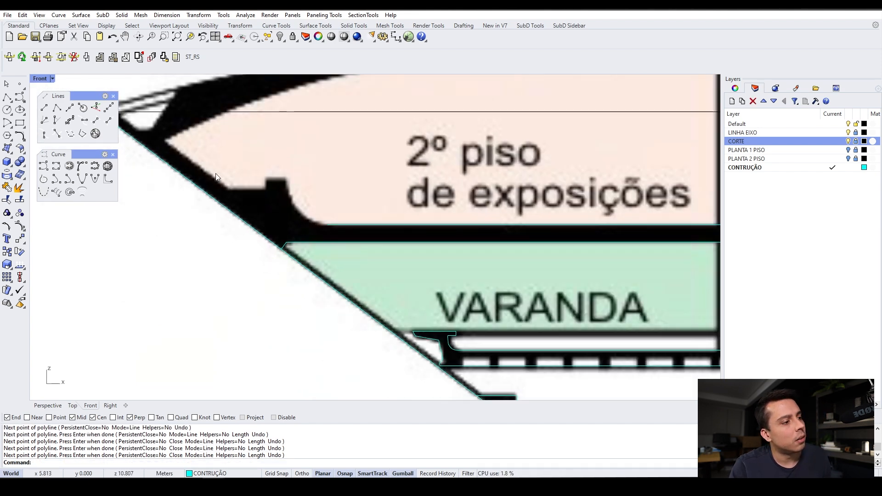
{"action": "scroll", "coordinate": [235, 184], "scroll_direction": "up", "scroll_amount": 4}
{"action": "scroll", "coordinate": [303, 186], "scroll_direction": "down", "scroll_amount": 4}
{"action": "scroll", "coordinate": [240, 140], "scroll_direction": "up", "scroll_amount": 4}
{"action": "type", "text": "c"}
{"action": "key", "text": "Return"}
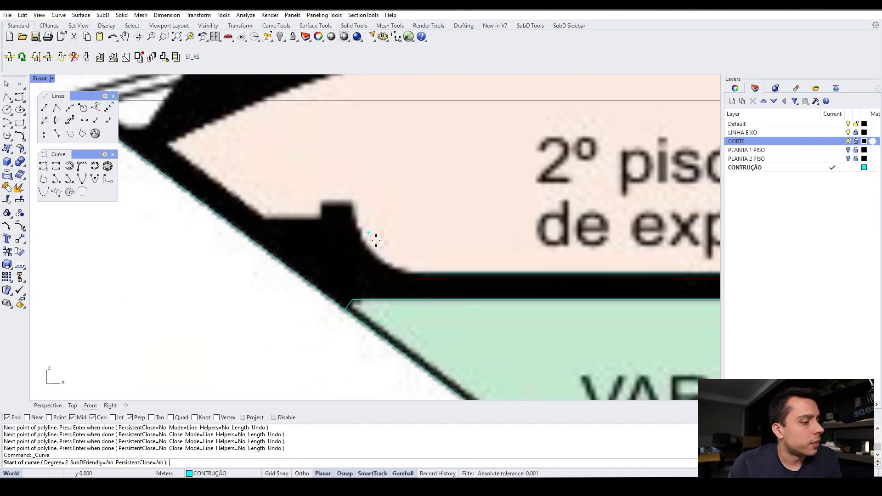
{"action": "left_click", "coordinate": [415, 273]}
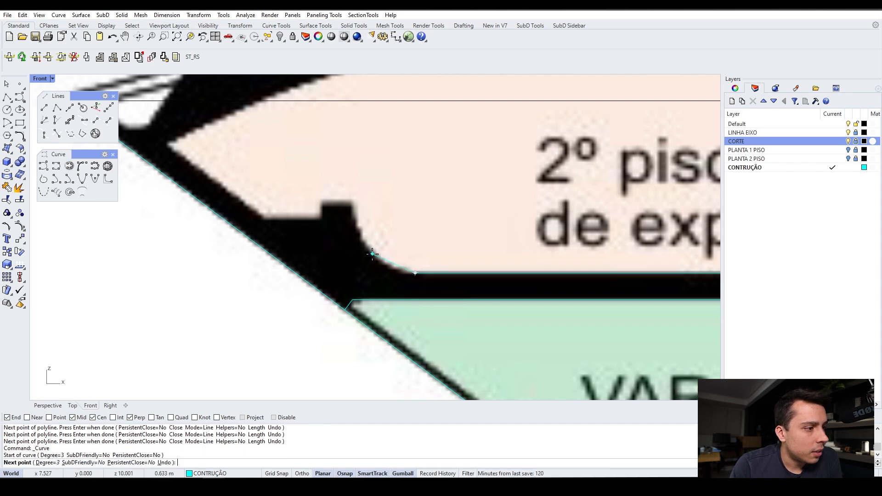
{"action": "scroll", "coordinate": [368, 270], "scroll_direction": "down", "scroll_amount": 3}
{"action": "scroll", "coordinate": [369, 270], "scroll_direction": "up", "scroll_amount": 5}
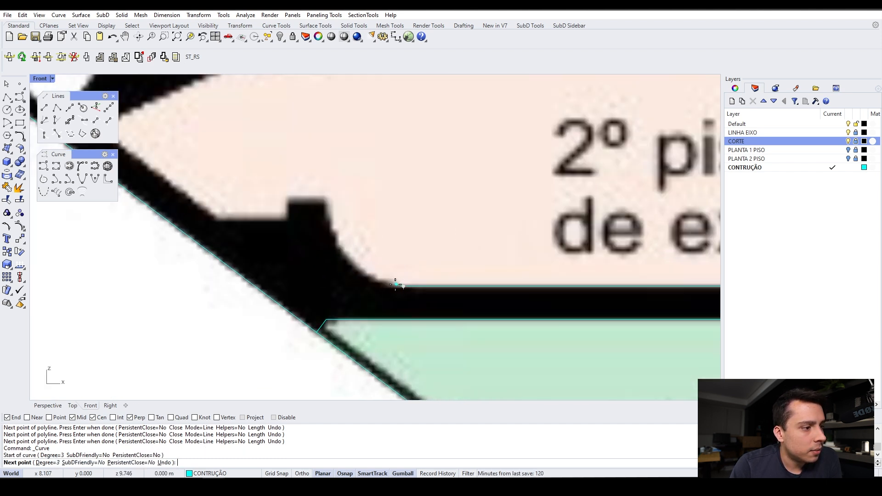
{"action": "scroll", "coordinate": [378, 262], "scroll_direction": "down", "scroll_amount": 2}
{"action": "scroll", "coordinate": [354, 258], "scroll_direction": "up", "scroll_amount": 2}
{"action": "scroll", "coordinate": [385, 283], "scroll_direction": "down", "scroll_amount": 1}
{"action": "scroll", "coordinate": [384, 280], "scroll_direction": "up", "scroll_amount": 1}
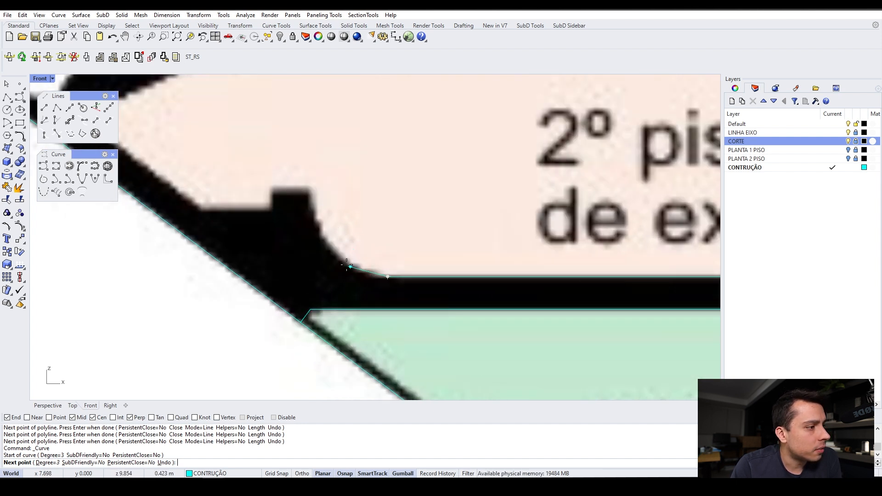
{"action": "key", "text": "Escape"}
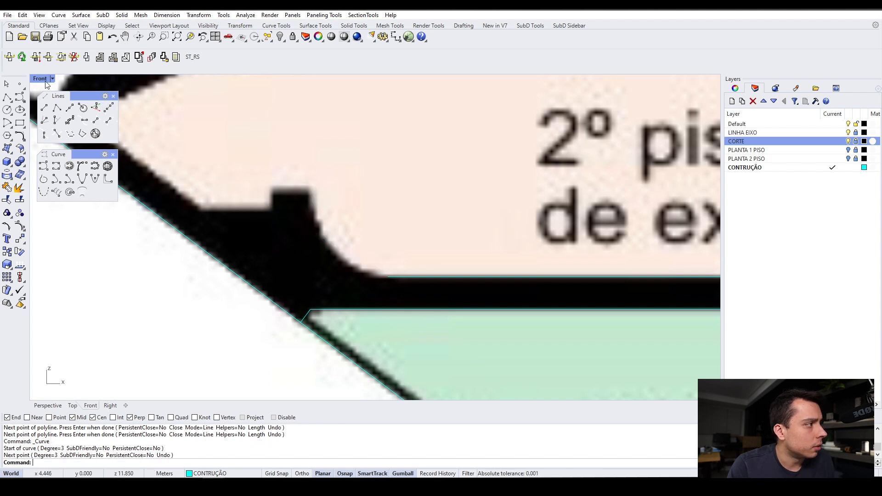
- Draw a degree 3 control-point curve from the slab top's outer end up to the inner top corner of the upstand
{"action": "left_click", "coordinate": [20, 98]}
{"action": "left_click", "coordinate": [384, 277]}
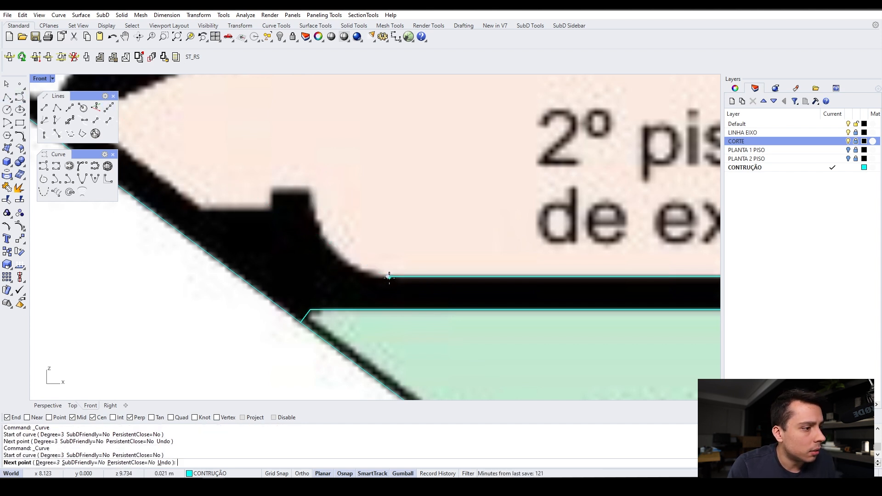
{"action": "scroll", "coordinate": [356, 276], "scroll_direction": "up", "scroll_amount": 1}
{"action": "left_click", "coordinate": [356, 276]}
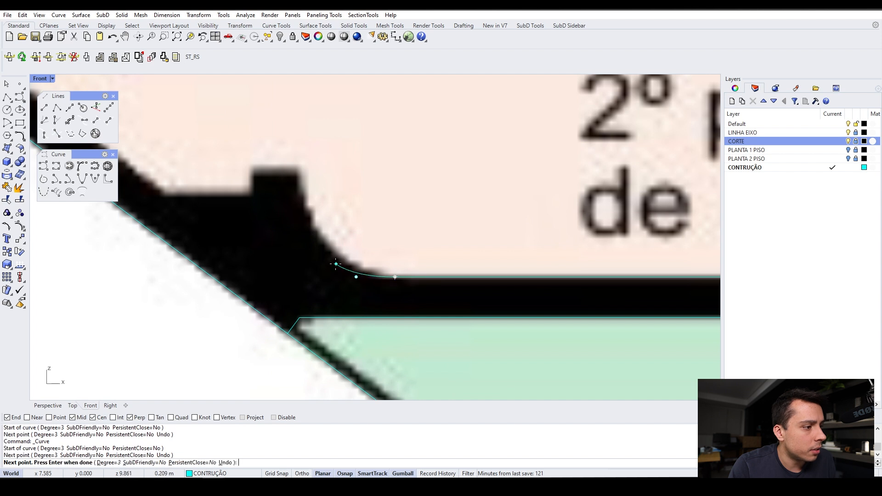
{"action": "left_click", "coordinate": [318, 240]}
{"action": "scroll", "coordinate": [300, 209], "scroll_direction": "up", "scroll_amount": 1}
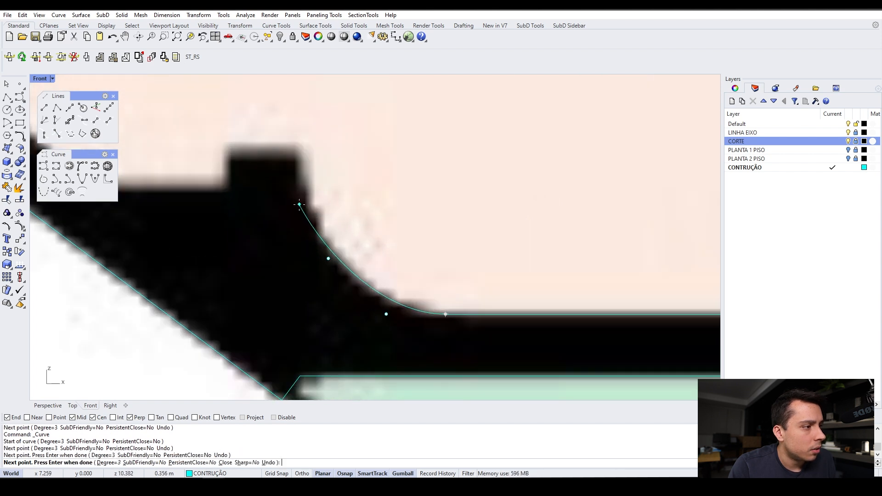
{"action": "left_click", "coordinate": [299, 205]}
{"action": "left_click", "coordinate": [293, 161]}
{"action": "scroll", "coordinate": [294, 161], "scroll_direction": "up", "scroll_amount": 2}
{"action": "key", "text": "Return"}
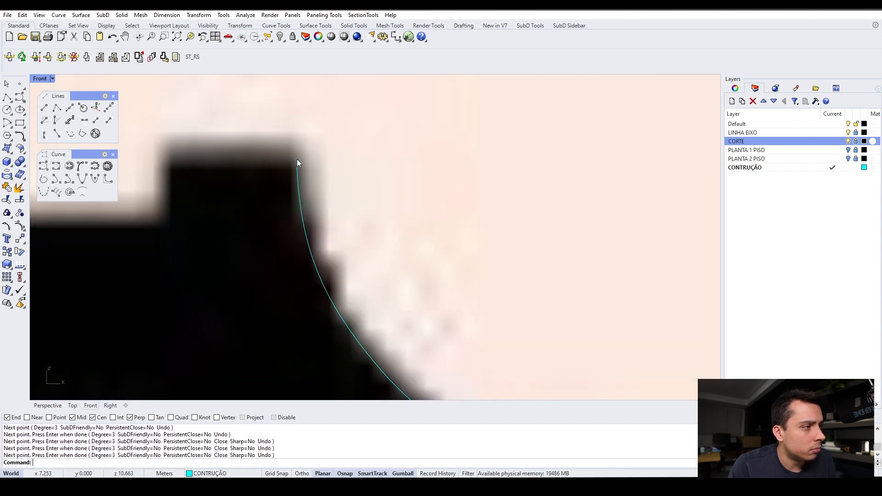
{"action": "scroll", "coordinate": [324, 175], "scroll_direction": "down", "scroll_amount": 3}
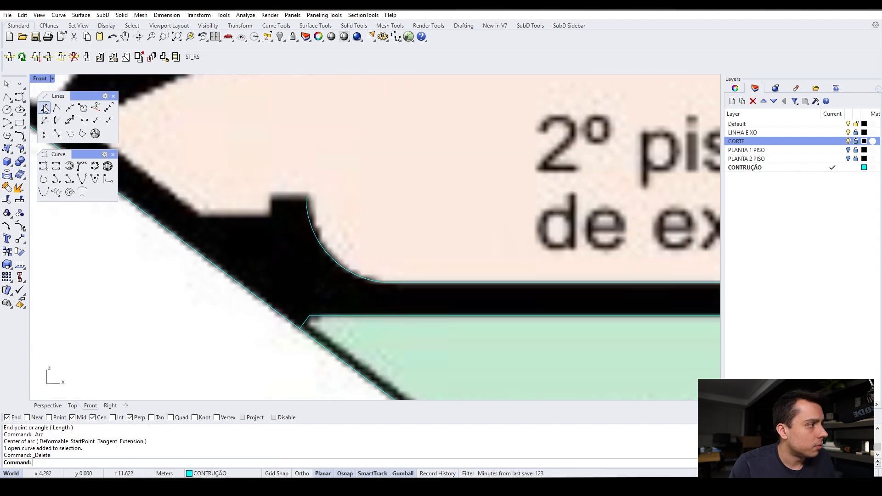
- Draw a horizontal line about 0.375 m long across the upstand's top, starting at the curve's upper end
{"action": "left_click", "coordinate": [44, 108]}
{"action": "left_click", "coordinate": [309, 198]}
{"action": "scroll", "coordinate": [290, 196], "scroll_direction": "up", "scroll_amount": 1}
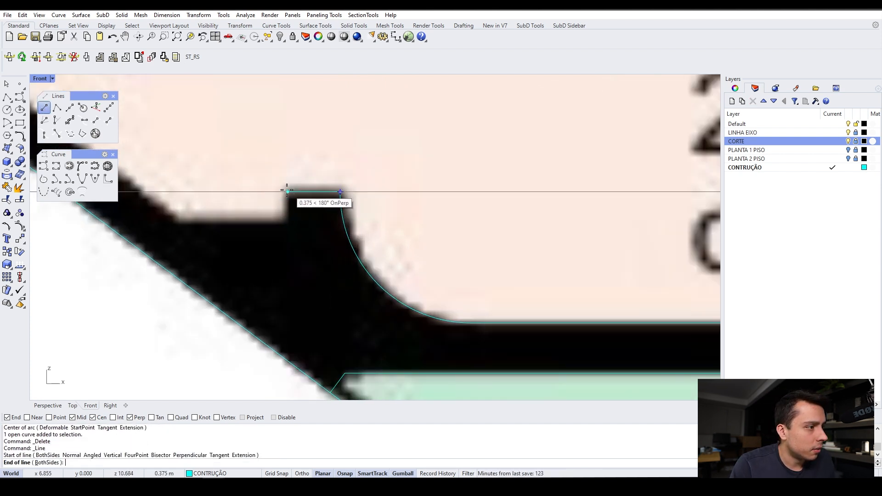
{"action": "left_click", "coordinate": [286, 192]}
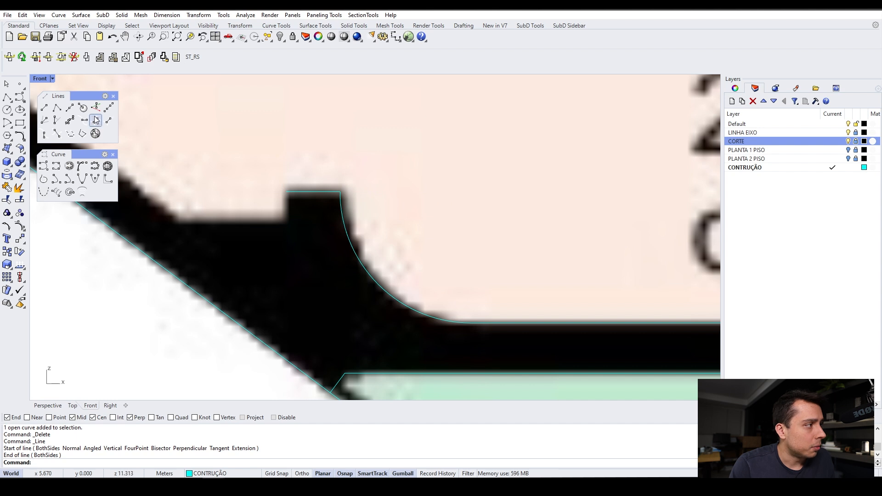
- Start a polyline down the upstand's outer face and horizontally along the lower ledge to the foot of the facade's slanted inner face
{"action": "left_click", "coordinate": [57, 107]}
{"action": "left_click", "coordinate": [293, 199]}
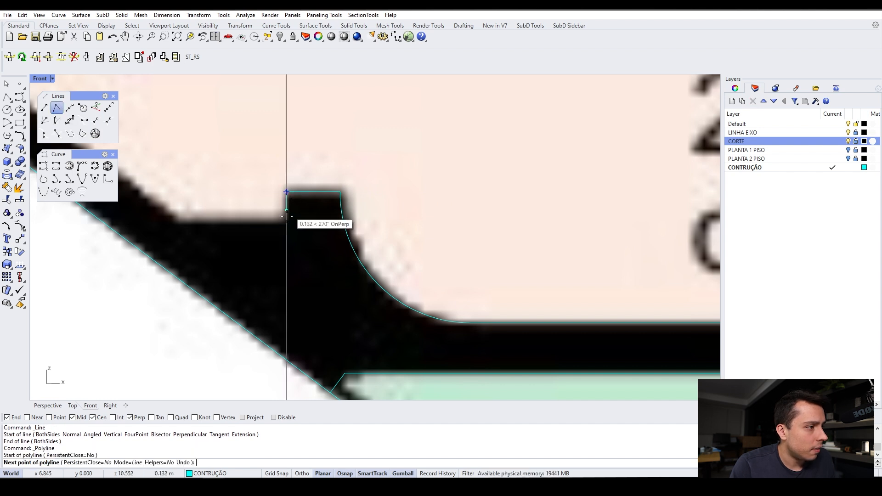
{"action": "left_click", "coordinate": [294, 227]}
{"action": "scroll", "coordinate": [482, 253], "scroll_direction": "down", "scroll_amount": 3}
{"action": "scroll", "coordinate": [418, 233], "scroll_direction": "up", "scroll_amount": 8}
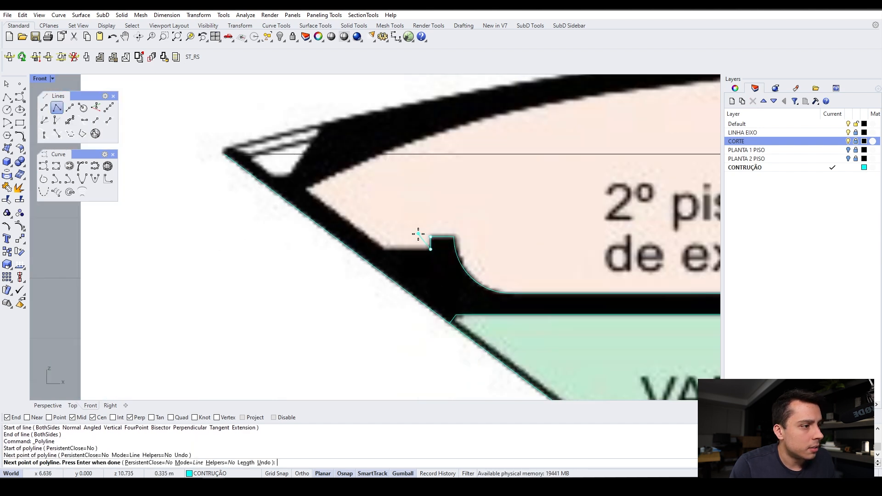
{"action": "key", "text": "F8"}
{"action": "left_click", "coordinate": [341, 271]}
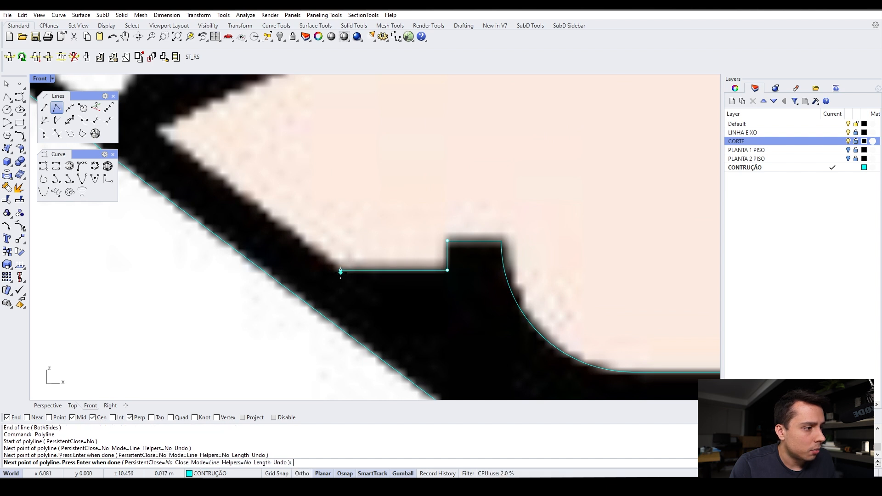
- Extend the polyline about 1.63 m up the facade's slanted inner face to the corner under the roof, with Ortho off, and finish it
{"action": "key", "text": "F8"}
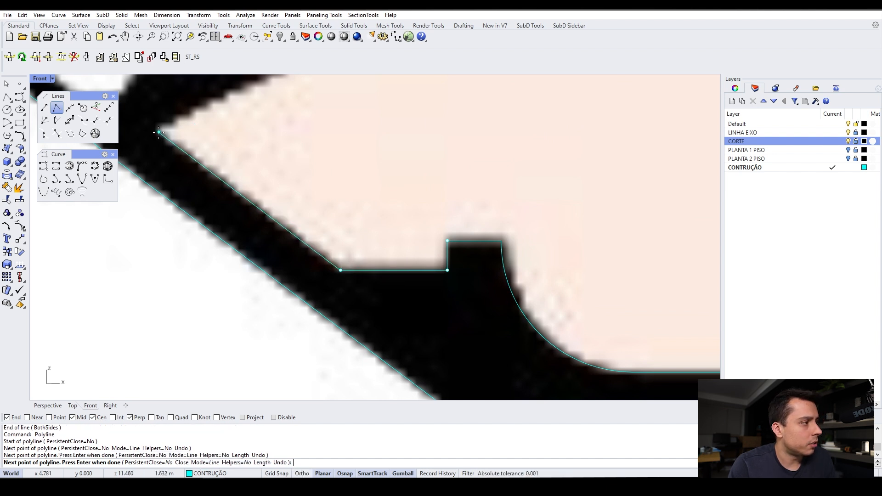
{"action": "left_click", "coordinate": [160, 134]}
{"action": "scroll", "coordinate": [321, 211], "scroll_direction": "down", "scroll_amount": 3}
{"action": "scroll", "coordinate": [317, 202], "scroll_direction": "down", "scroll_amount": 4}
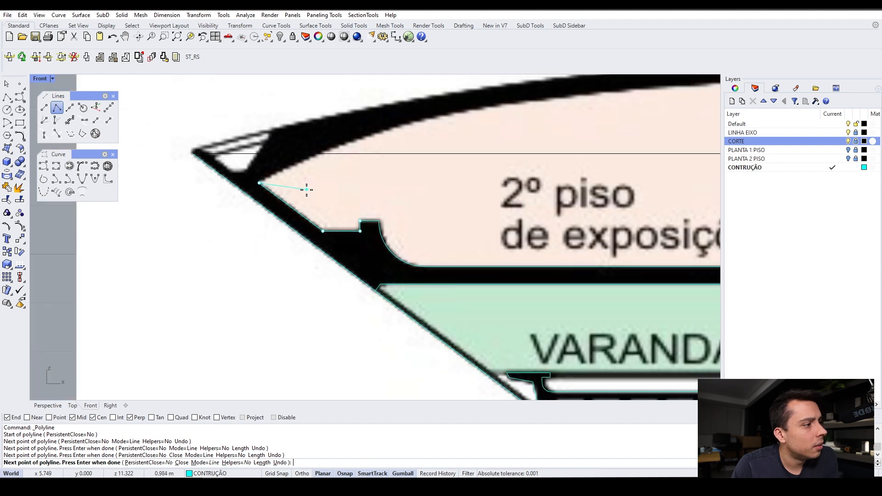
{"action": "key", "text": "Return"}
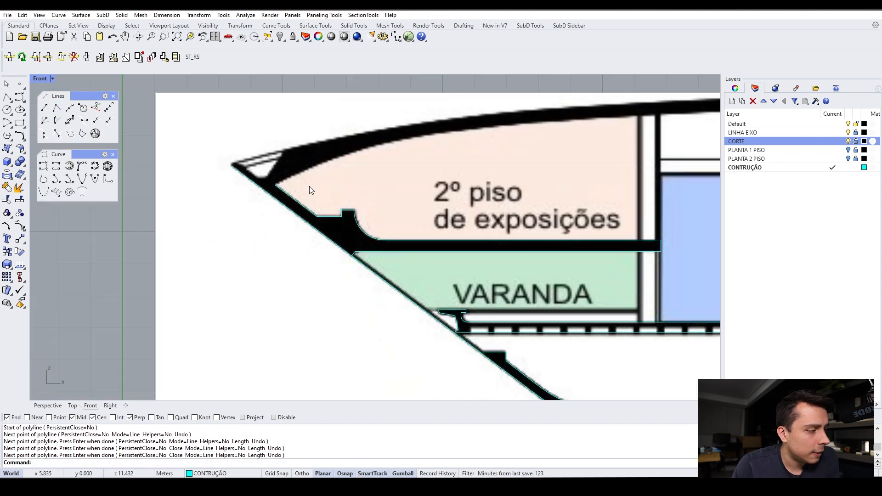
{"action": "scroll", "coordinate": [287, 172], "scroll_direction": "down", "scroll_amount": 1}
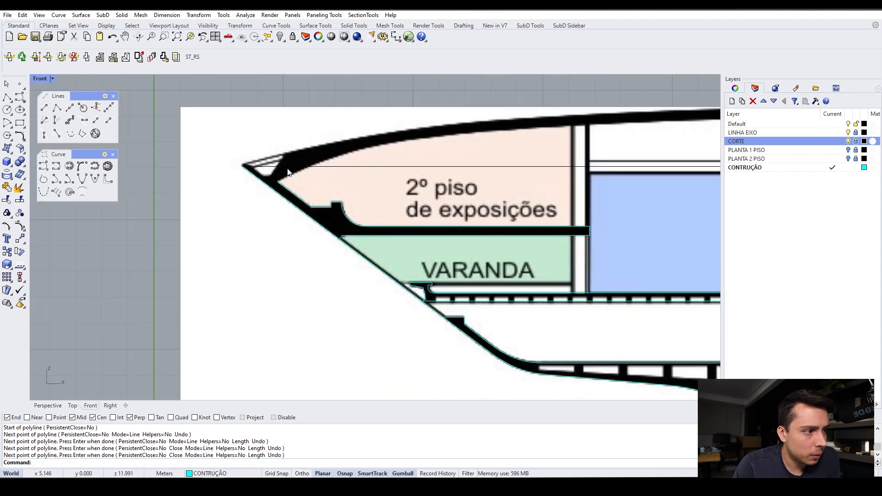
{"action": "left_click", "coordinate": [353, 221]}
{"action": "left_click", "coordinate": [450, 210]}
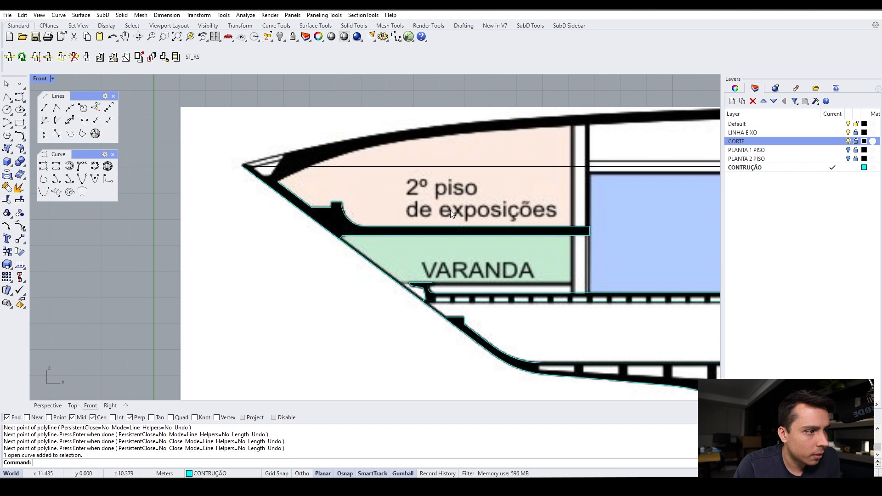
- Join the curves outlining the 2º piso slab, its upstand and the facade's inner face into one curve
{"action": "mouse_move", "coordinate": [232, 256]}
{"action": "left_mouse_down"}
{"action": "mouse_move", "coordinate": [374, 193]}
{"action": "mouse_move", "coordinate": [652, 170]}
{"action": "left_mouse_up"}
{"action": "middle_click", "coordinate": [630, 193]}
{"action": "left_click", "coordinate": [631, 203]}
{"action": "right_click_drag", "start_coordinate": [479, 300], "coordinate": [432, 285]}
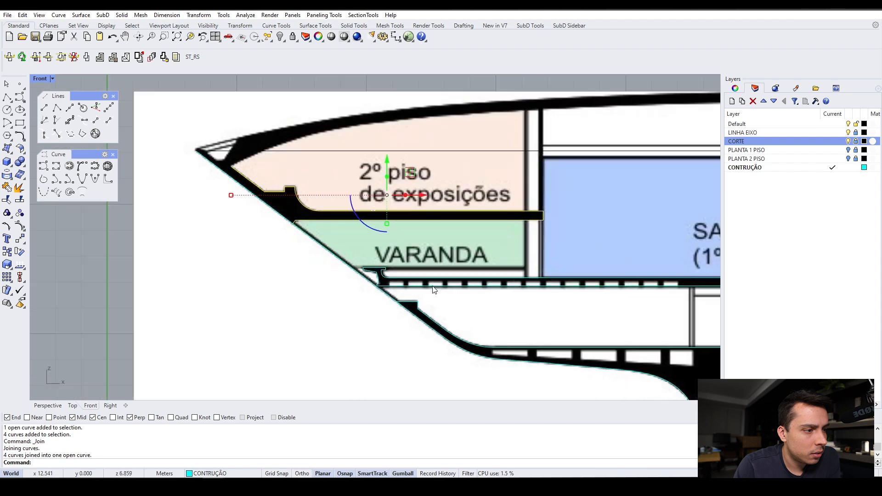
- Join the curves around the ribbed slab beneath the SALÃO PRINCIPAL and VARANDA into one closed curve
{"action": "scroll", "coordinate": [268, 255], "scroll_direction": "down", "scroll_amount": 1}
{"action": "left_click_drag", "start_coordinate": [257, 252], "coordinate": [671, 285]}
{"action": "middle_click", "coordinate": [495, 235]}
{"action": "left_click", "coordinate": [495, 244]}
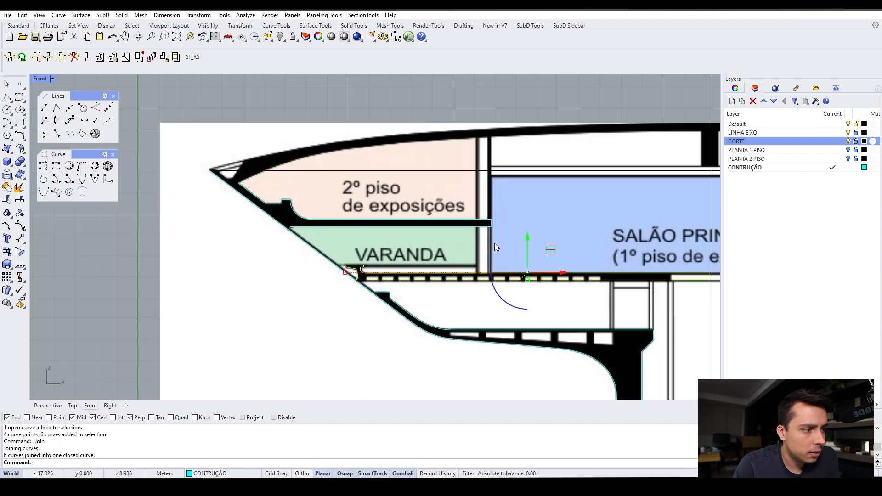
- Select the curves of the lower hull and supporting pillar and join them into one curve
{"action": "scroll", "coordinate": [394, 286], "scroll_direction": "down", "scroll_amount": 2}
{"action": "left_click", "coordinate": [393, 282]}
{"action": "scroll", "coordinate": [393, 237], "scroll_direction": "down", "scroll_amount": 5}
{"action": "scroll", "coordinate": [424, 287], "scroll_direction": "up", "scroll_amount": 5}
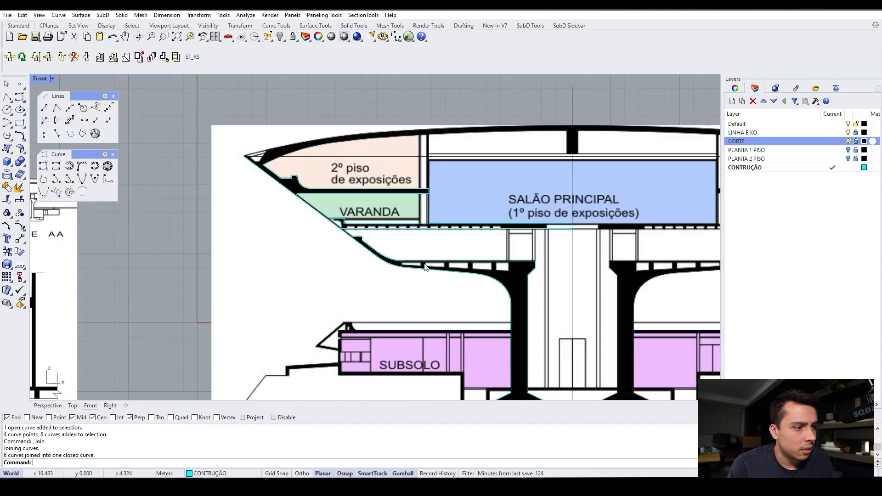
{"action": "left_click", "coordinate": [424, 263]}
{"action": "left_click", "coordinate": [391, 246]}
{"action": "scroll", "coordinate": [325, 237], "scroll_direction": "down", "scroll_amount": 2}
{"action": "left_click_drag", "start_coordinate": [325, 234], "coordinate": [535, 400]}
{"action": "middle_click", "coordinate": [517, 340]}
{"action": "left_click", "coordinate": [518, 343]}
- Start a degree 3 control-point curve at the facade's outer tip and place two control points along the roof's outer edge
{"action": "scroll", "coordinate": [310, 152], "scroll_direction": "up", "scroll_amount": 2}
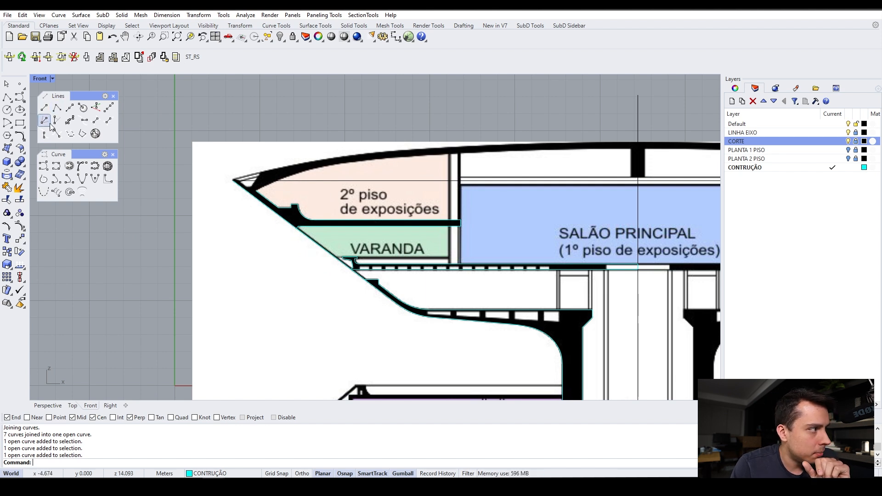
{"action": "left_click", "coordinate": [19, 98]}
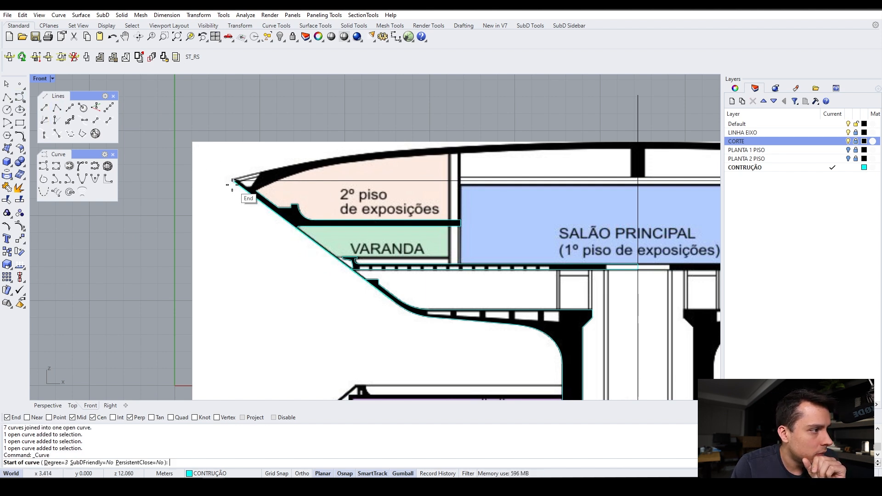
{"action": "left_click", "coordinate": [234, 179]}
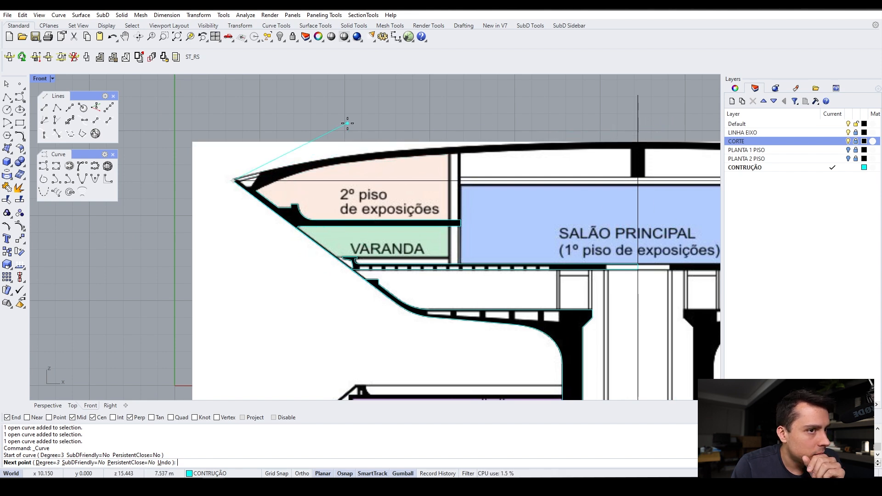
{"action": "scroll", "coordinate": [305, 158], "scroll_direction": "up", "scroll_amount": 5}
{"action": "left_click", "coordinate": [336, 152]}
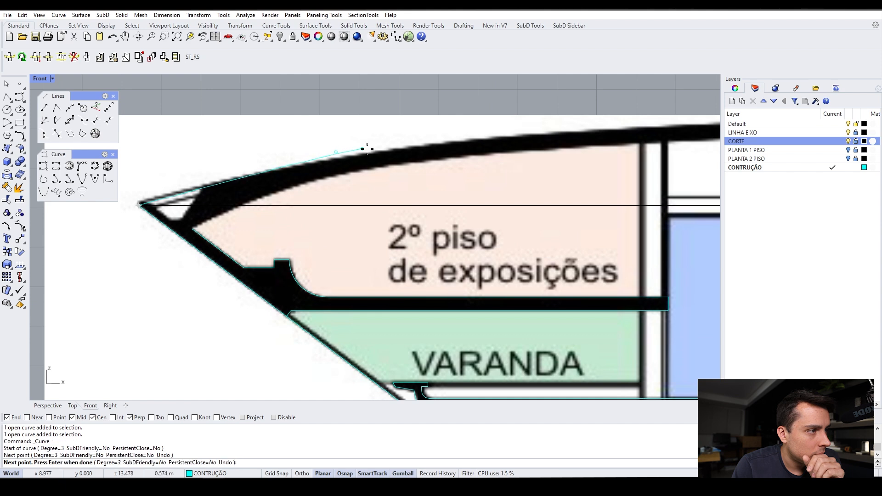
{"action": "left_click", "coordinate": [535, 132]}
- Disable the Cen object snap and add a control point on the roof's upper edge just past the 2º piso's inner wall
{"action": "scroll", "coordinate": [535, 133], "scroll_direction": "down", "scroll_amount": 4}
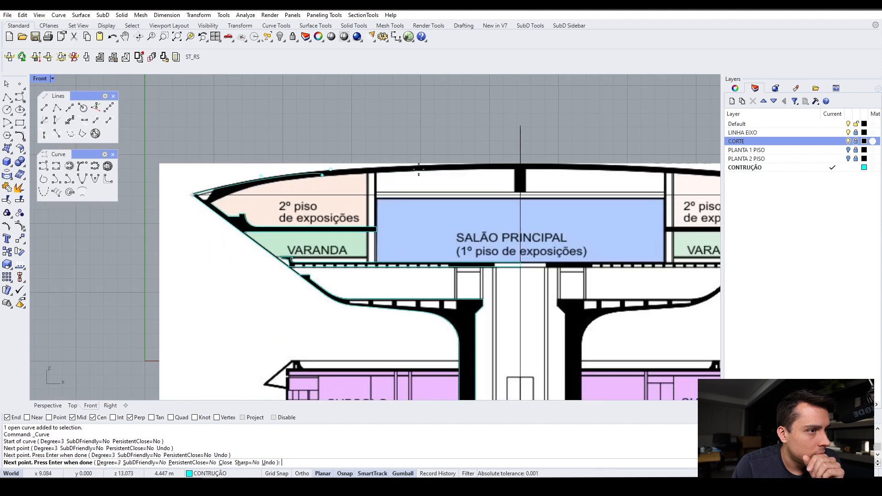
{"action": "scroll", "coordinate": [432, 163], "scroll_direction": "up", "scroll_amount": 8}
{"action": "scroll", "coordinate": [433, 160], "scroll_direction": "down", "scroll_amount": 4}
{"action": "scroll", "coordinate": [532, 167], "scroll_direction": "up", "scroll_amount": 3}
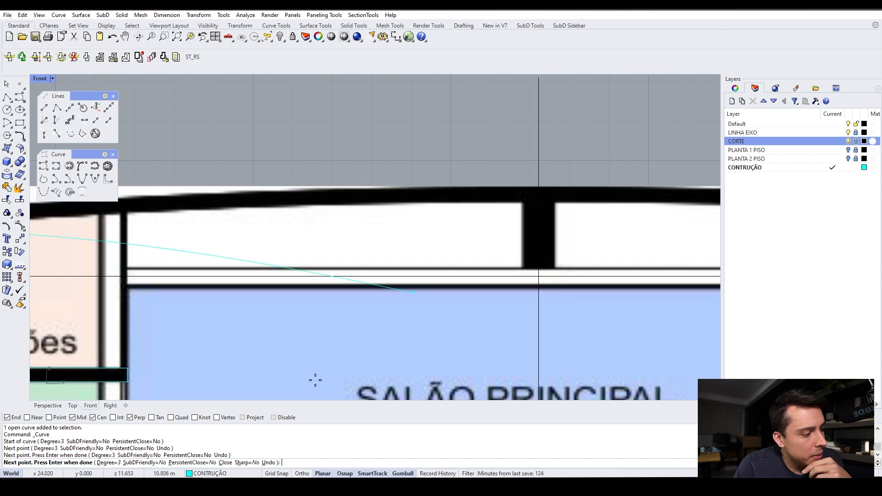
{"action": "left_click", "coordinate": [93, 418]}
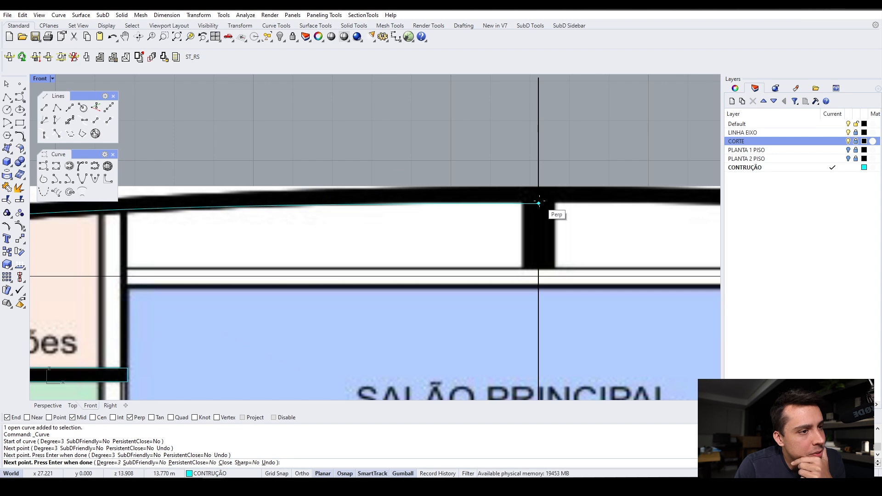
{"action": "scroll", "coordinate": [538, 202], "scroll_direction": "down", "scroll_amount": 1}
{"action": "scroll", "coordinate": [538, 203], "scroll_direction": "down", "scroll_amount": 4}
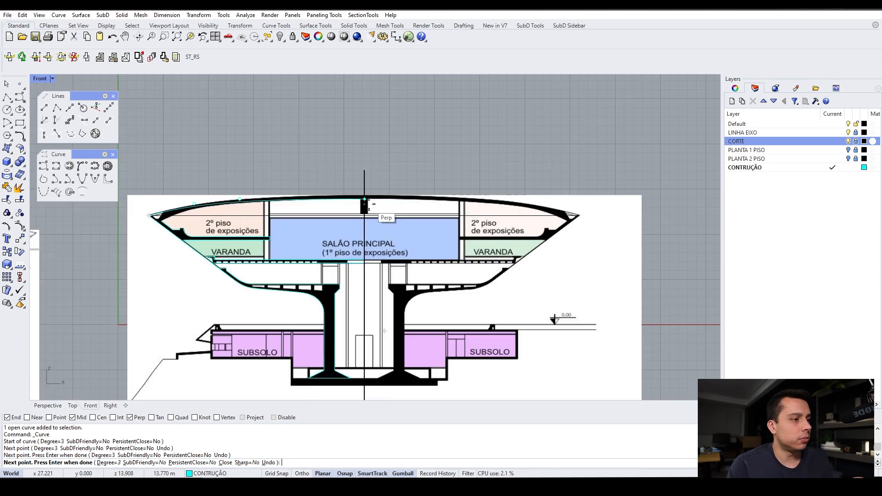
{"action": "scroll", "coordinate": [363, 199], "scroll_direction": "up", "scroll_amount": 2}
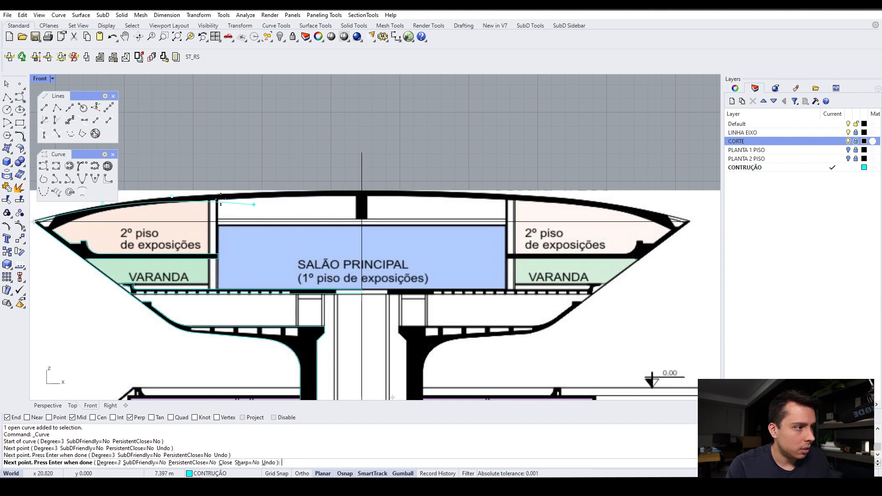
{"action": "scroll", "coordinate": [271, 224], "scroll_direction": "up", "scroll_amount": 4}
{"action": "scroll", "coordinate": [333, 235], "scroll_direction": "down", "scroll_amount": 3}
{"action": "scroll", "coordinate": [317, 191], "scroll_direction": "up", "scroll_amount": 2}
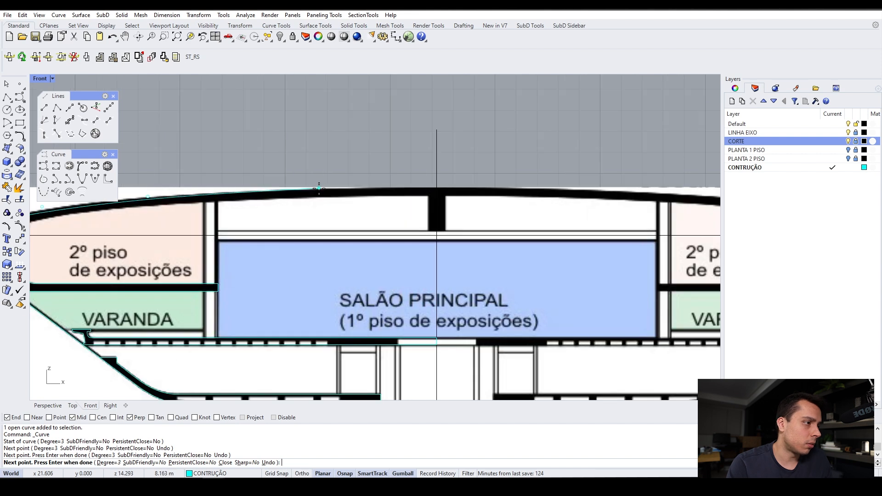
{"action": "scroll", "coordinate": [319, 189], "scroll_direction": "up", "scroll_amount": 2}
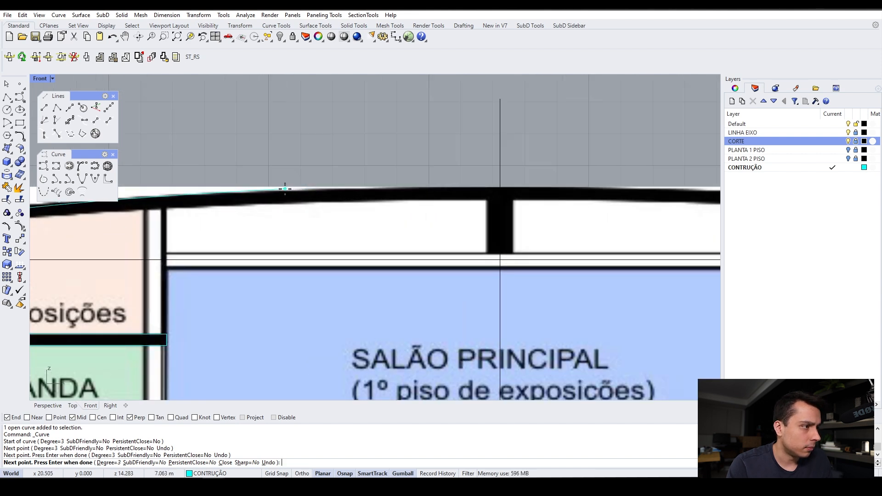
{"action": "scroll", "coordinate": [289, 190], "scroll_direction": "down", "scroll_amount": 4}
{"action": "scroll", "coordinate": [374, 177], "scroll_direction": "up", "scroll_amount": 5}
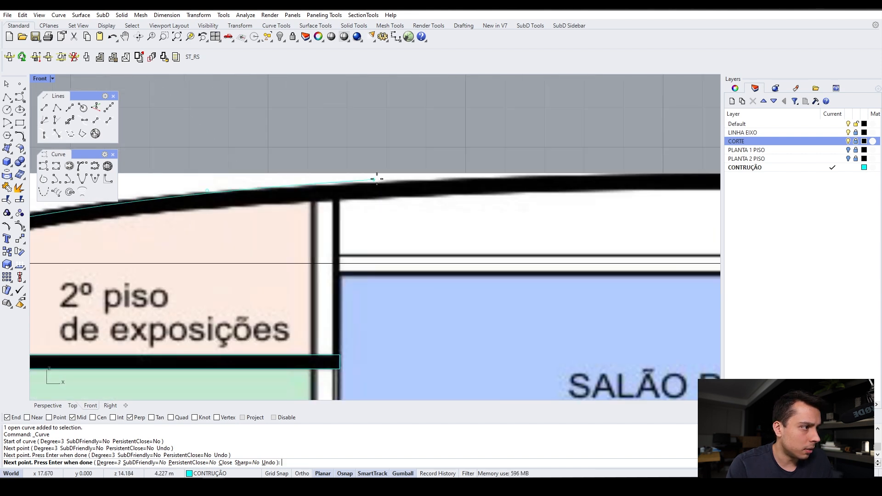
{"action": "left_click", "coordinate": [441, 174]}
- Place the last two roof curve points level with each other using Ortho, ending perpendicular to the centre axis, and finish the curve
{"action": "scroll", "coordinate": [442, 174], "scroll_direction": "down", "scroll_amount": 2}
{"action": "scroll", "coordinate": [571, 179], "scroll_direction": "up", "scroll_amount": 3}
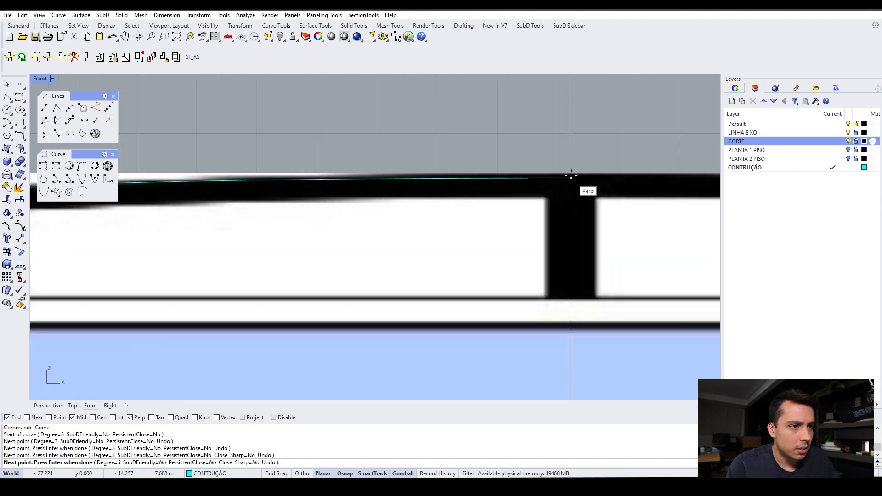
{"action": "scroll", "coordinate": [533, 187], "scroll_direction": "down", "scroll_amount": 1}
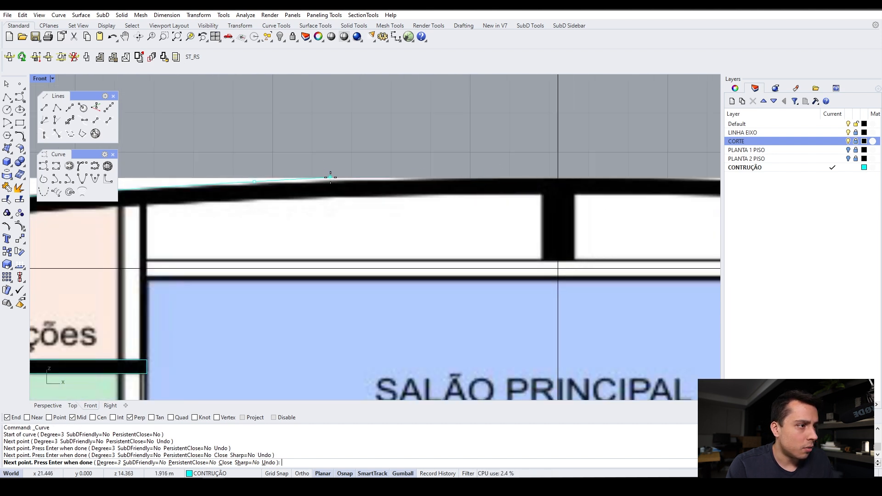
{"action": "left_click", "coordinate": [451, 179]}
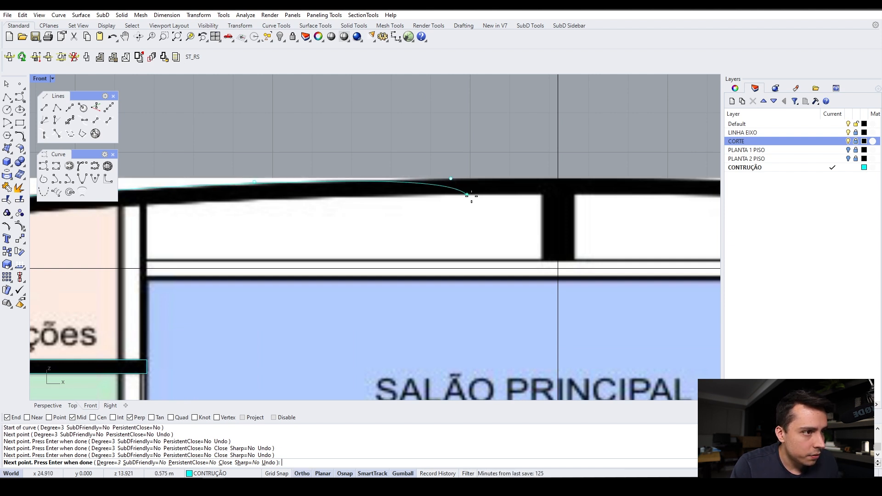
{"action": "scroll", "coordinate": [558, 189], "scroll_direction": "up", "scroll_amount": 3}
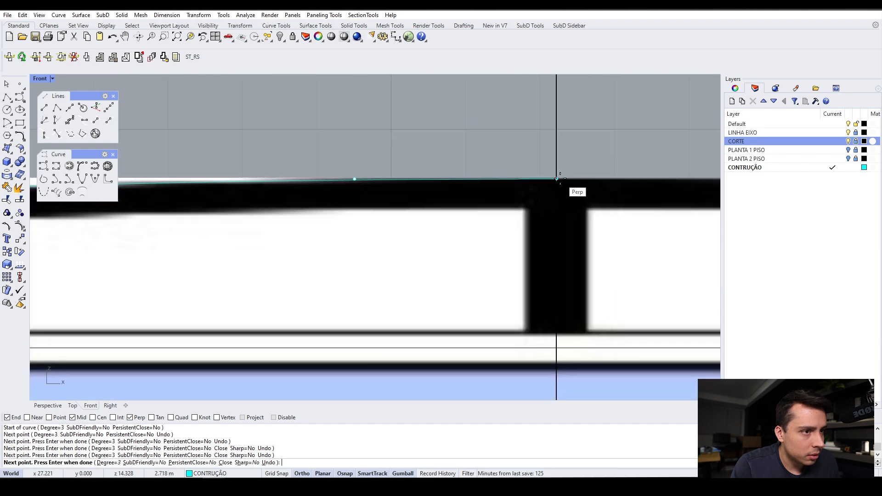
{"action": "left_click", "coordinate": [557, 179]}
{"action": "key", "text": "Return"}
- Check the roof curve's control points near the centre axis and delete the surplus open curve
{"action": "scroll", "coordinate": [552, 196], "scroll_direction": "up", "scroll_amount": 2}
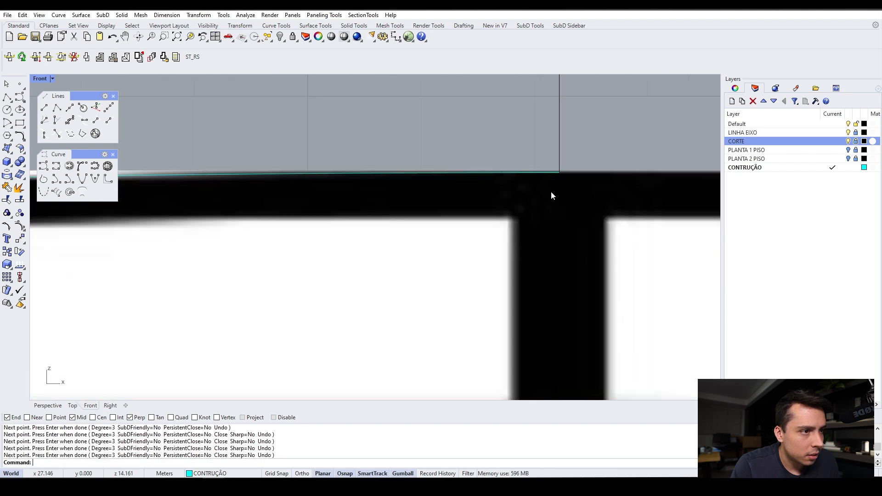
{"action": "left_click", "coordinate": [489, 173]}
{"action": "left_click_drag", "start_coordinate": [213, 155], "coordinate": [565, 184]}
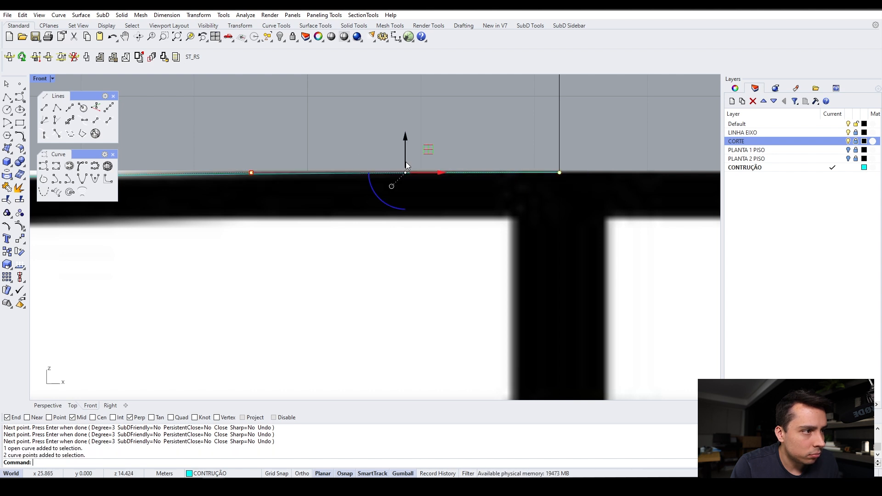
{"action": "scroll", "coordinate": [405, 161], "scroll_direction": "down", "scroll_amount": 3}
{"action": "left_click", "coordinate": [274, 168]}
{"action": "scroll", "coordinate": [422, 186], "scroll_direction": "down", "scroll_amount": 3}
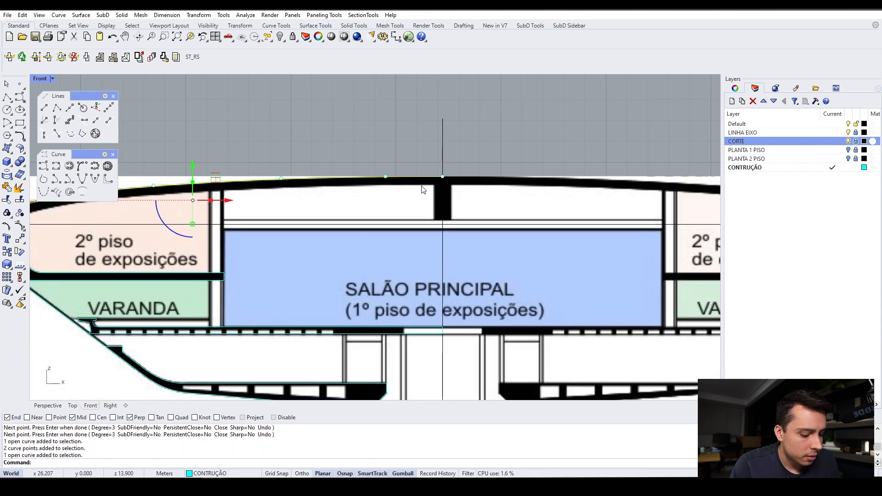
{"action": "key", "text": "Delete"}
{"action": "scroll", "coordinate": [432, 175], "scroll_direction": "down", "scroll_amount": 1}
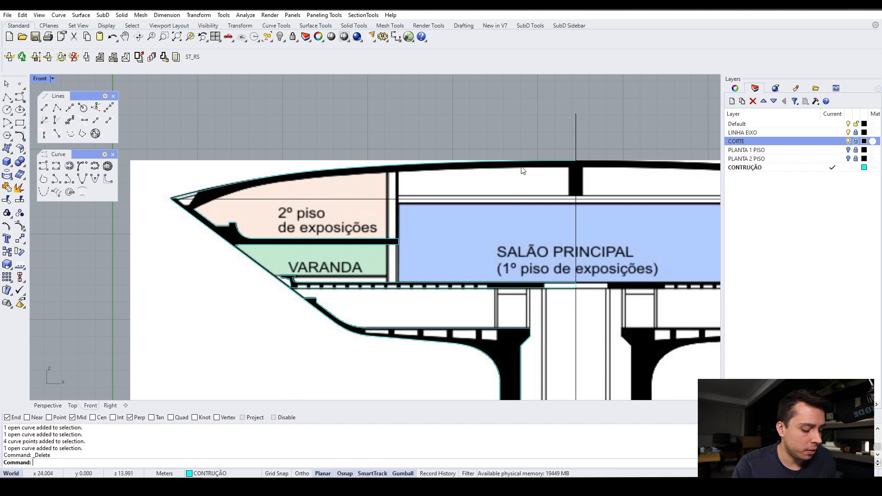
- Offset the roof's outer curve 0.45 m toward the interior to trace its underside
{"action": "key", "text": "Return"}
{"action": "left_click", "coordinate": [449, 167]}
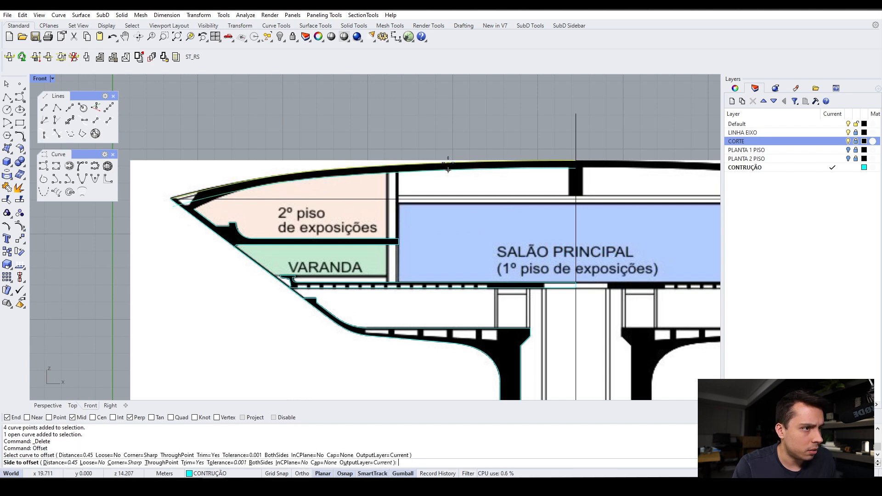
{"action": "left_click", "coordinate": [462, 192]}
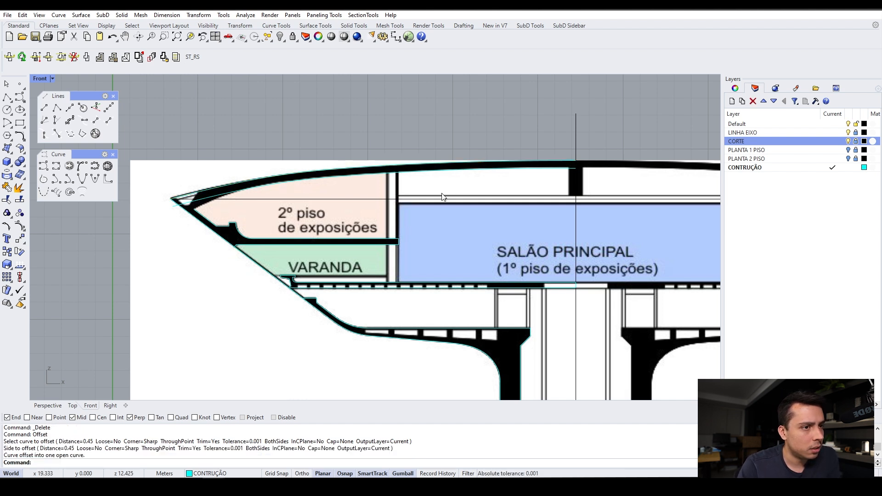
- Delete the offset curve's two outermost control points and move its new end to the upper corner of the facade's inner face
{"action": "scroll", "coordinate": [442, 197], "scroll_direction": "down", "scroll_amount": 1}
{"action": "scroll", "coordinate": [276, 200], "scroll_direction": "up", "scroll_amount": 3}
{"action": "left_click", "coordinate": [276, 199]}
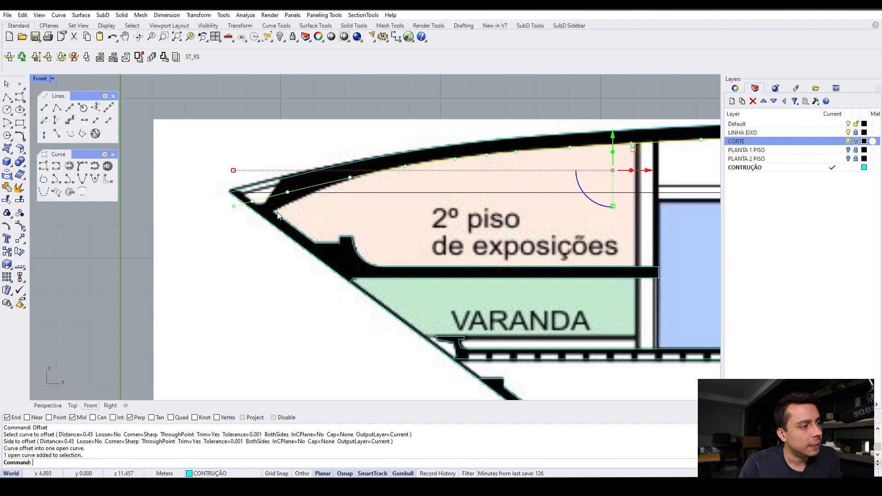
{"action": "scroll", "coordinate": [281, 215], "scroll_direction": "up", "scroll_amount": 1}
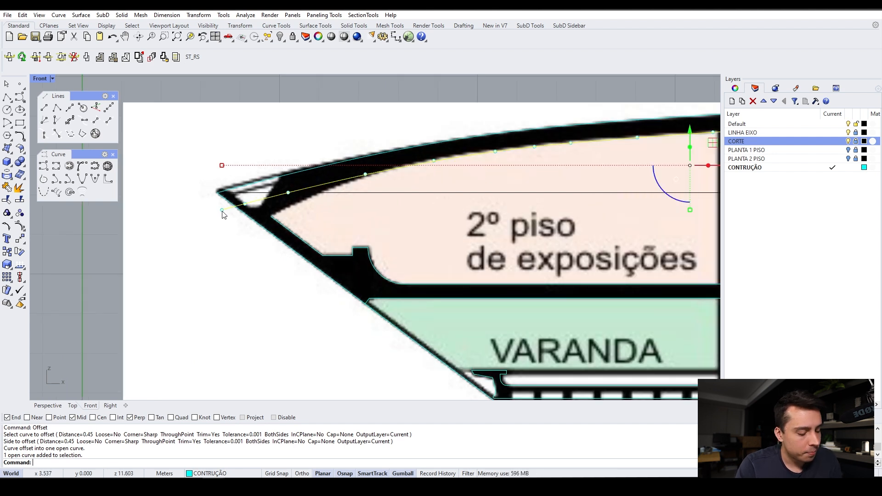
{"action": "left_click", "coordinate": [222, 211]}
{"action": "key", "text": "Delete"}
{"action": "left_click", "coordinate": [246, 205]}
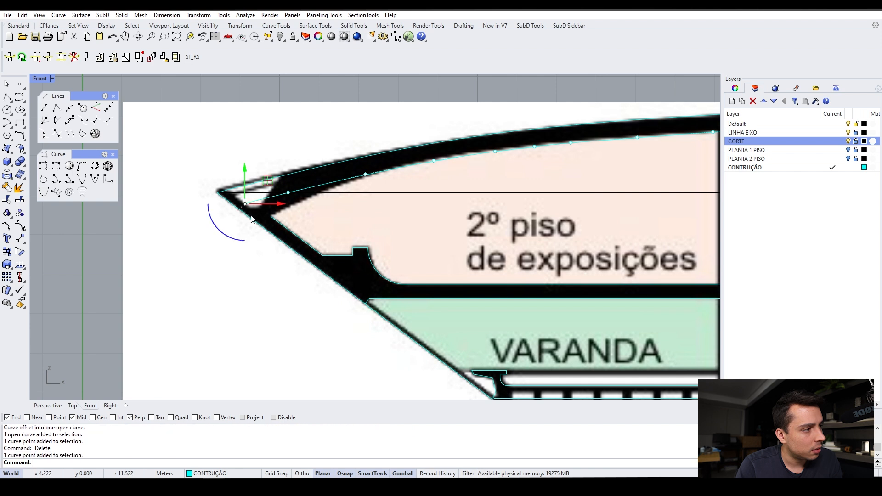
{"action": "key", "text": "Delete"}
{"action": "left_click", "coordinate": [287, 195]}
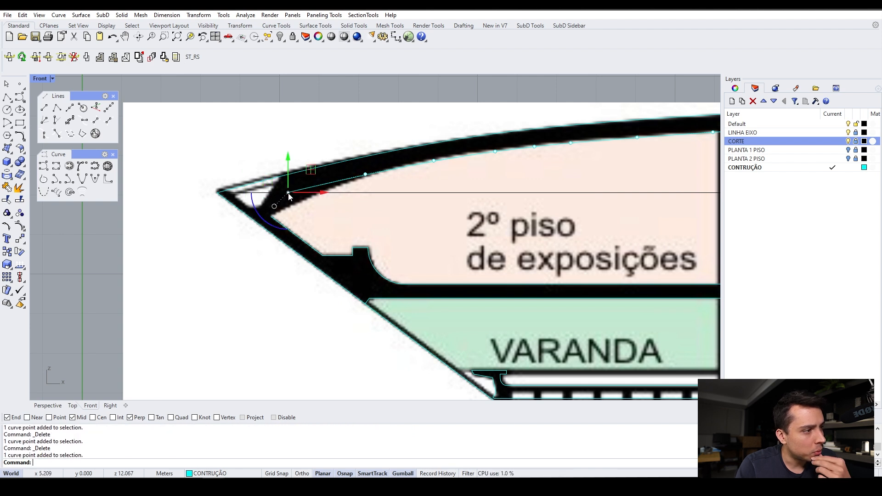
{"action": "left_click_drag", "start_coordinate": [288, 195], "coordinate": [272, 216]}
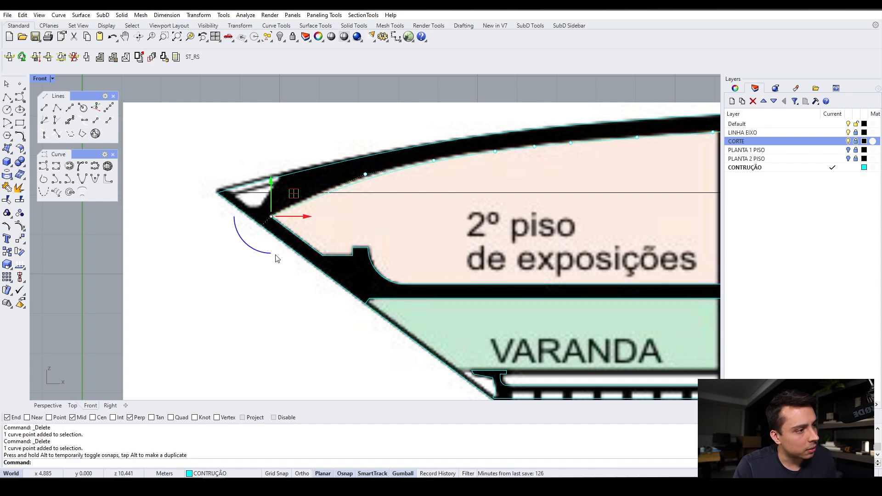
{"action": "key", "text": "Escape"}
{"action": "key", "text": "Escape"}
- Move the control points of the roof's underside curve near the facade so it follows the drawn edge
{"action": "scroll", "coordinate": [237, 197], "scroll_direction": "down", "scroll_amount": 4}
{"action": "scroll", "coordinate": [342, 180], "scroll_direction": "up", "scroll_amount": 4}
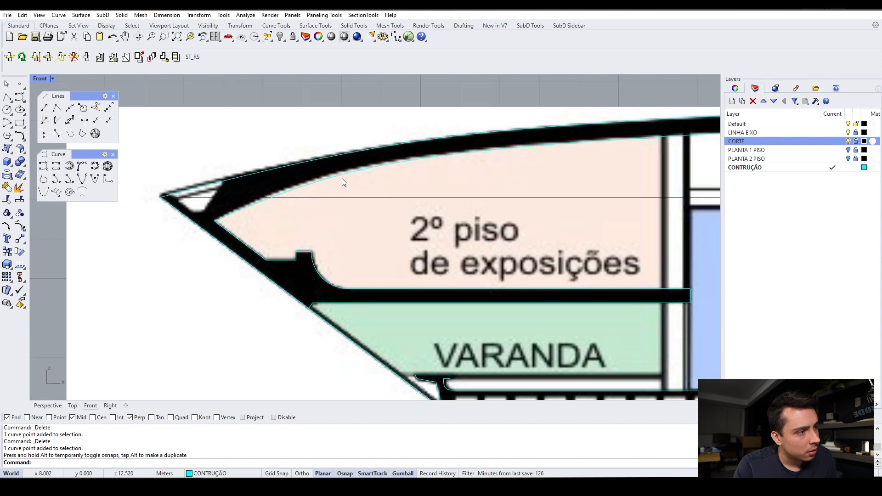
{"action": "left_click", "coordinate": [332, 177]}
{"action": "scroll", "coordinate": [317, 177], "scroll_direction": "up", "scroll_amount": 5}
{"action": "left_click", "coordinate": [302, 178]}
{"action": "left_click_drag", "start_coordinate": [326, 156], "coordinate": [327, 147]}
{"action": "left_click_drag", "start_coordinate": [434, 155], "coordinate": [461, 131]}
{"action": "key", "text": "Escape"}
- Examine the slanted outer facade curve and its control points from the roof tip down to the lower hull
{"action": "scroll", "coordinate": [319, 152], "scroll_direction": "down", "scroll_amount": 8}
{"action": "left_click", "coordinate": [316, 213]}
{"action": "key", "text": "Escape"}
{"action": "scroll", "coordinate": [312, 212], "scroll_direction": "up", "scroll_amount": 6}
{"action": "left_click", "coordinate": [310, 210]}
{"action": "key", "text": "F10"}
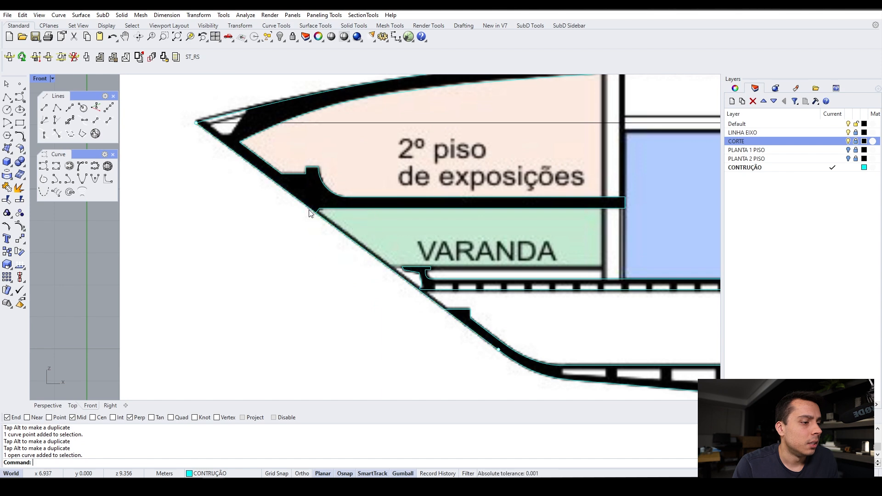
{"action": "scroll", "coordinate": [364, 241], "scroll_direction": "up", "scroll_amount": 3}
{"action": "left_click", "coordinate": [364, 258]}
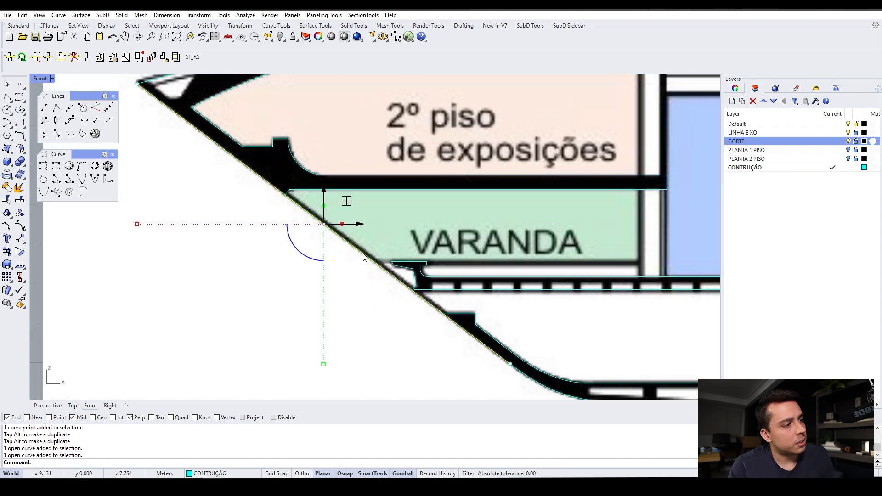
{"action": "scroll", "coordinate": [363, 255], "scroll_direction": "down", "scroll_amount": 1}
{"action": "scroll", "coordinate": [275, 202], "scroll_direction": "down", "scroll_amount": 2}
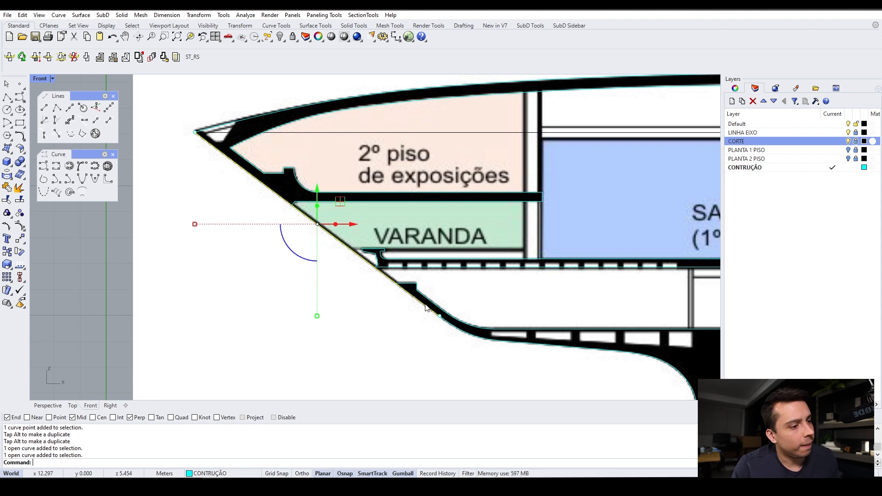
{"action": "scroll", "coordinate": [425, 307], "scroll_direction": "up", "scroll_amount": 1}
{"action": "left_click", "coordinate": [260, 194]}
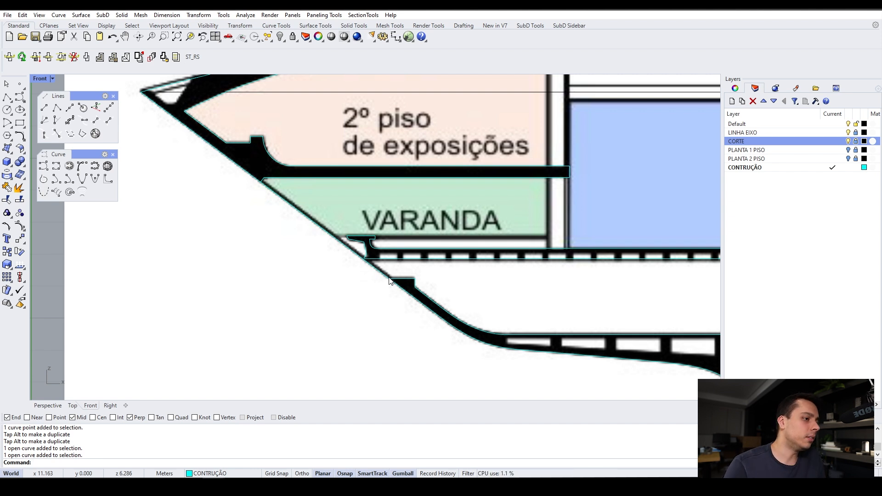
- Split the slanted outer facade curve using the second-floor slab outline and the lower hull outline as cutting objects
{"action": "scroll", "coordinate": [260, 185], "scroll_direction": "up", "scroll_amount": 1}
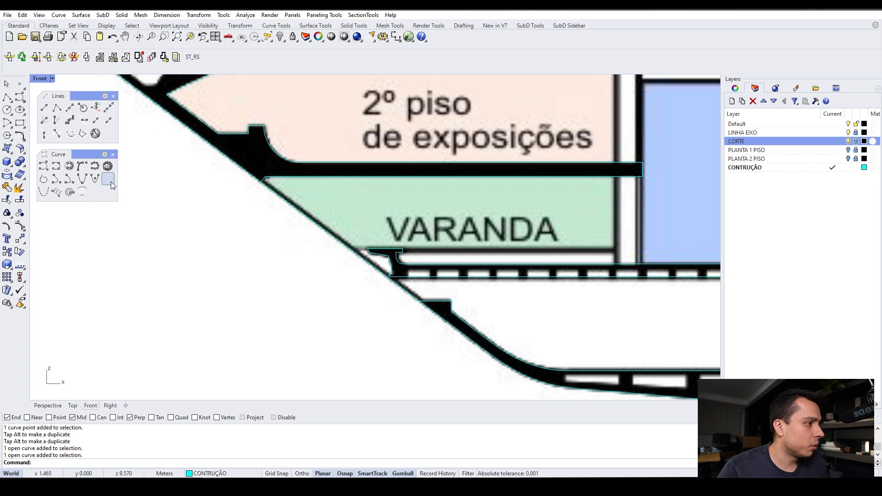
{"action": "left_click", "coordinate": [301, 216]}
{"action": "key", "text": "Escape"}
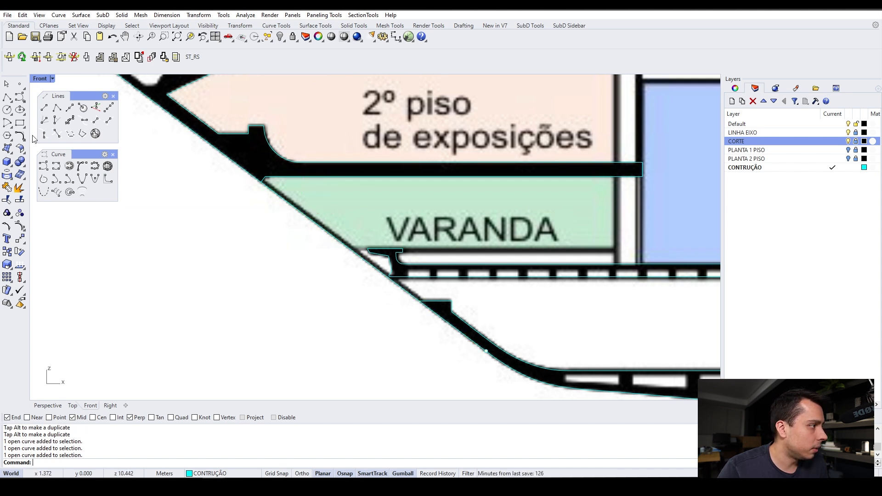
{"action": "left_click", "coordinate": [21, 201]}
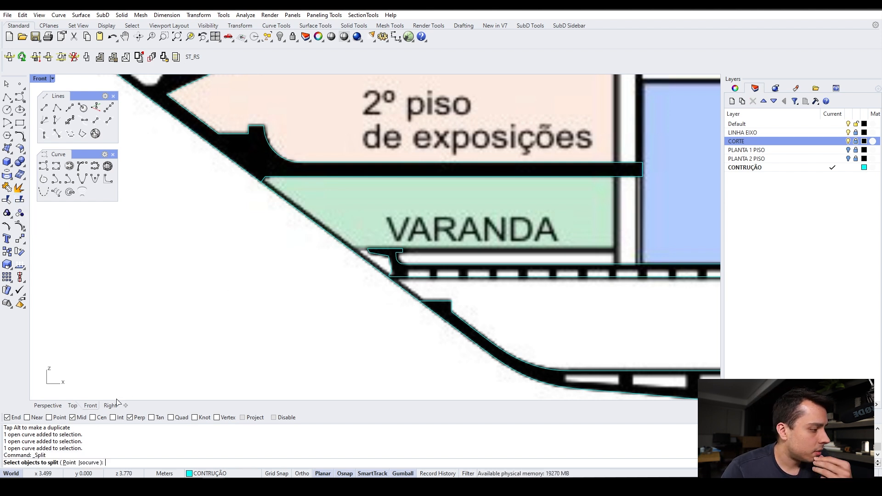
{"action": "left_click", "coordinate": [327, 234]}
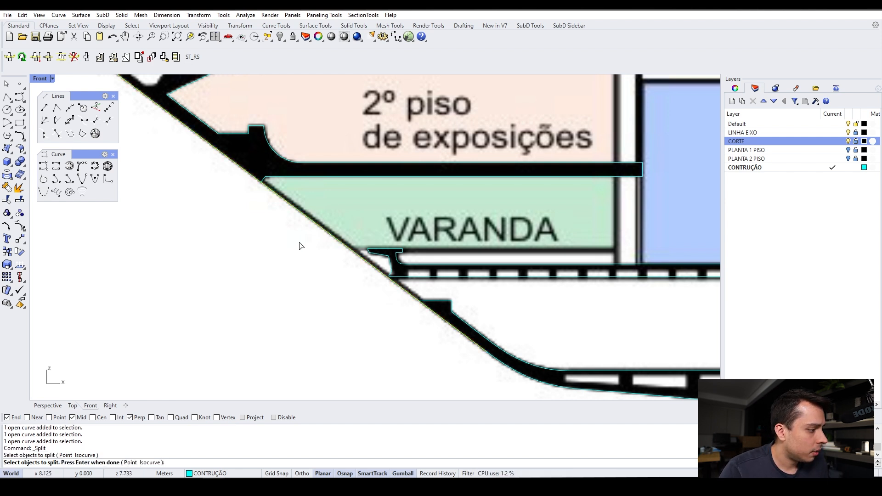
{"action": "key", "text": "Return"}
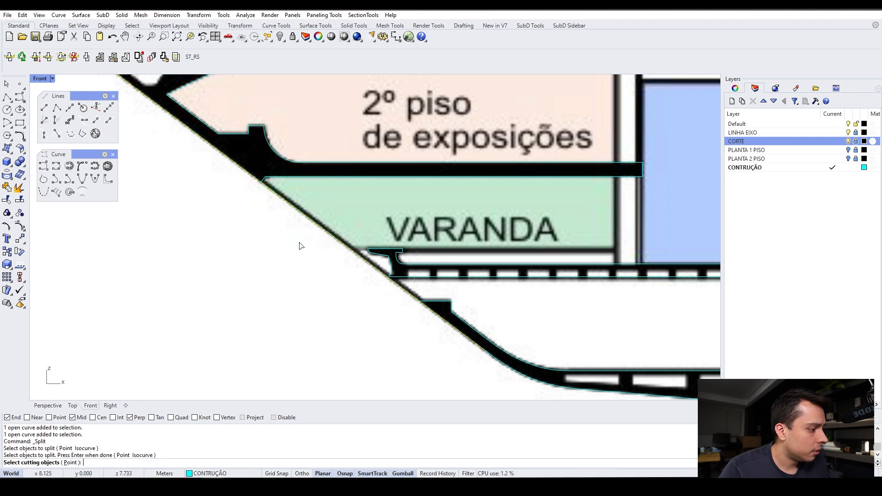
{"action": "left_click", "coordinate": [271, 180]}
{"action": "left_click", "coordinate": [429, 306]}
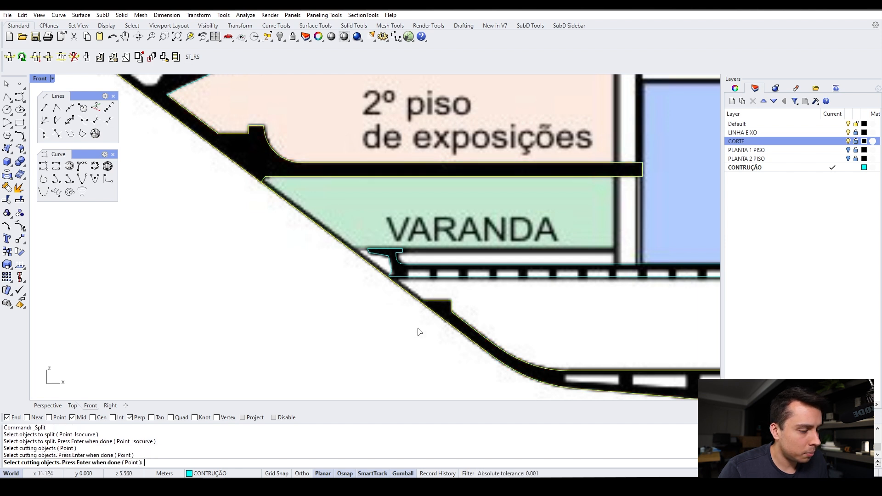
{"action": "key", "text": "Return"}
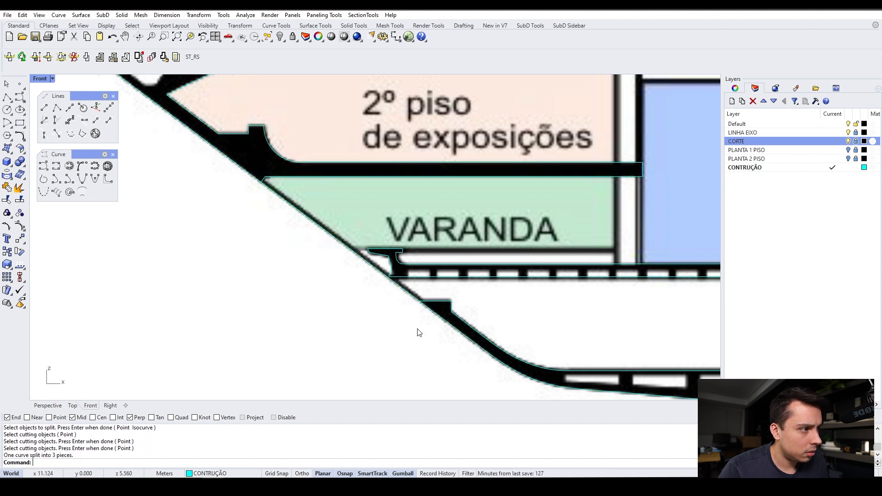
- Join the roof edges, the upper facade piece and the second-floor slab outline into one curve
{"action": "left_click", "coordinate": [410, 294]}
{"action": "key", "text": "Escape"}
{"action": "left_click", "coordinate": [263, 186]}
{"action": "left_click", "coordinate": [248, 174]}
{"action": "key", "text": "Escape"}
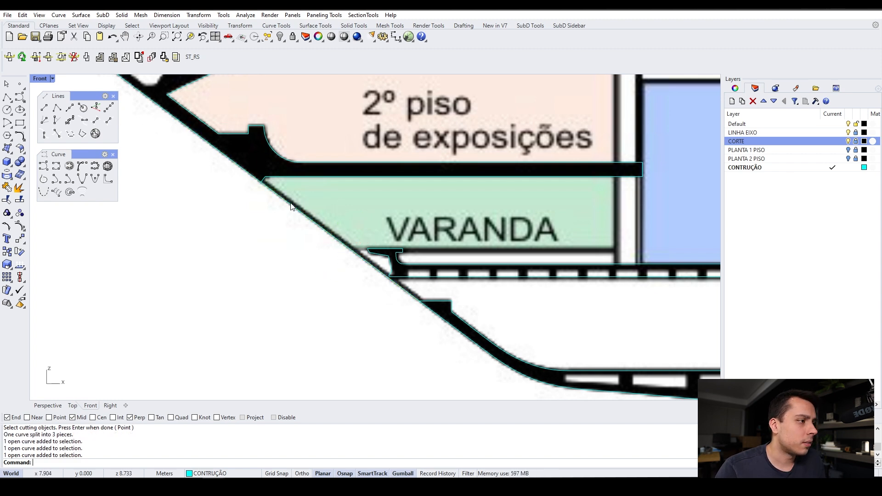
{"action": "left_click", "coordinate": [291, 206]}
{"action": "scroll", "coordinate": [294, 207], "scroll_direction": "down", "scroll_amount": 5}
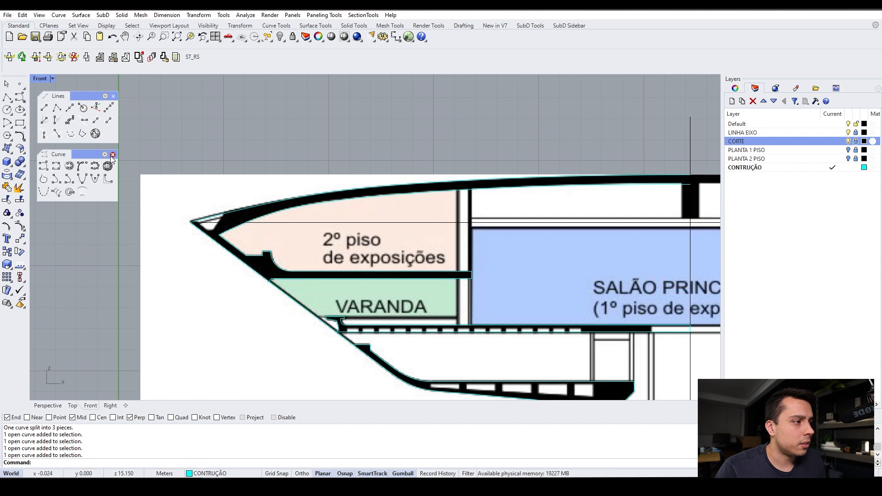
{"action": "mouse_move", "coordinate": [190, 132]}
{"action": "left_mouse_down"}
{"action": "mouse_move", "coordinate": [638, 280]}
{"action": "mouse_move", "coordinate": [707, 293]}
{"action": "left_mouse_up"}
{"action": "middle_click", "coordinate": [518, 285]}
{"action": "left_click", "coordinate": [514, 299]}
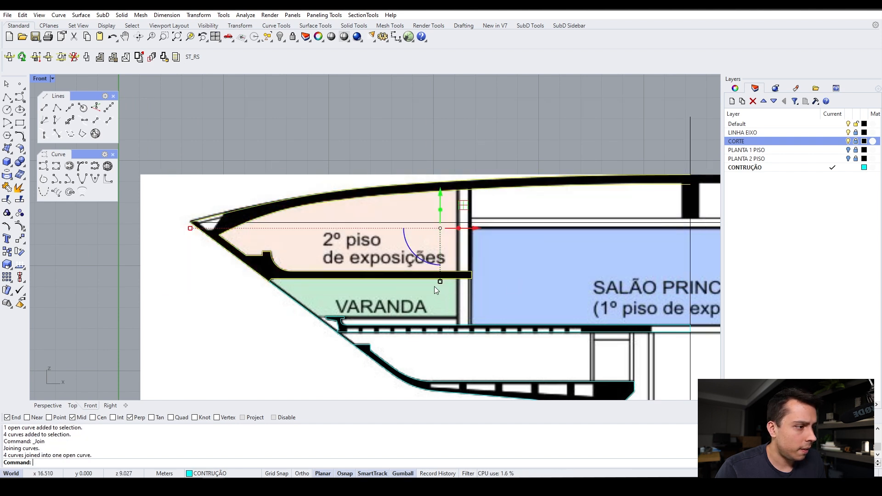
{"action": "left_click", "coordinate": [347, 279]}
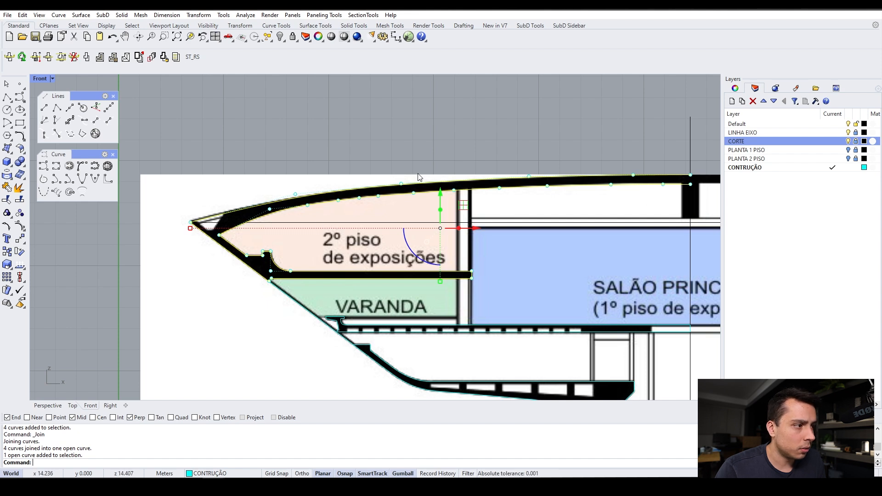
{"action": "scroll", "coordinate": [418, 177], "scroll_direction": "down", "scroll_amount": 5}
{"action": "scroll", "coordinate": [467, 256], "scroll_direction": "up", "scroll_amount": 4}
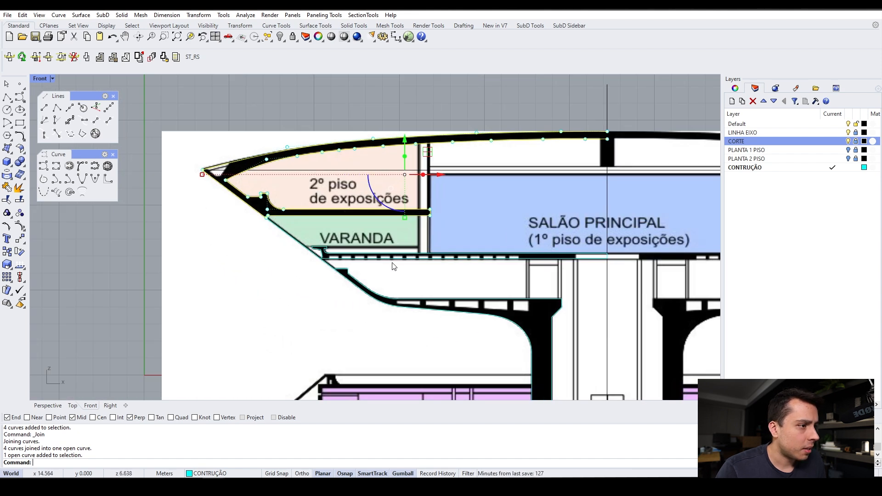
- Join the lower facade and column curve with the lower hull's upper outline below the balcony
{"action": "scroll", "coordinate": [394, 266], "scroll_direction": "up", "scroll_amount": 2}
{"action": "left_click", "coordinate": [337, 256]}
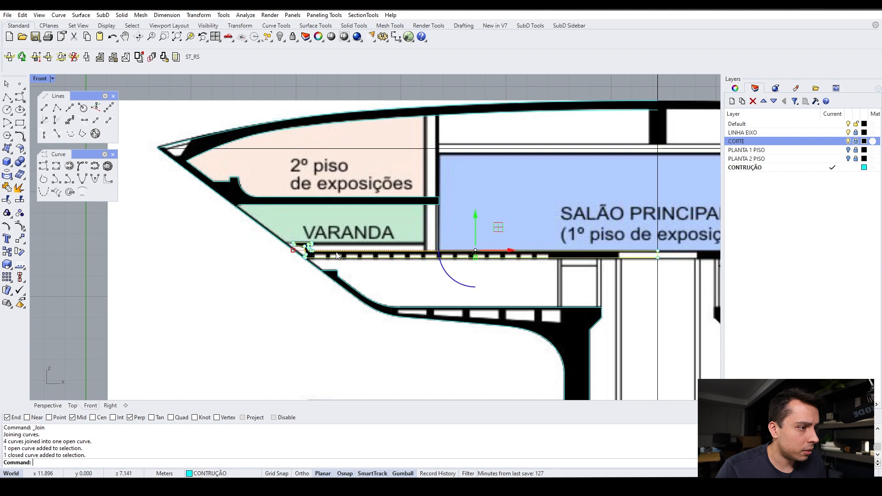
{"action": "key", "text": "Escape"}
{"action": "scroll", "coordinate": [362, 208], "scroll_direction": "down", "scroll_amount": 4}
{"action": "scroll", "coordinate": [407, 267], "scroll_direction": "up", "scroll_amount": 2}
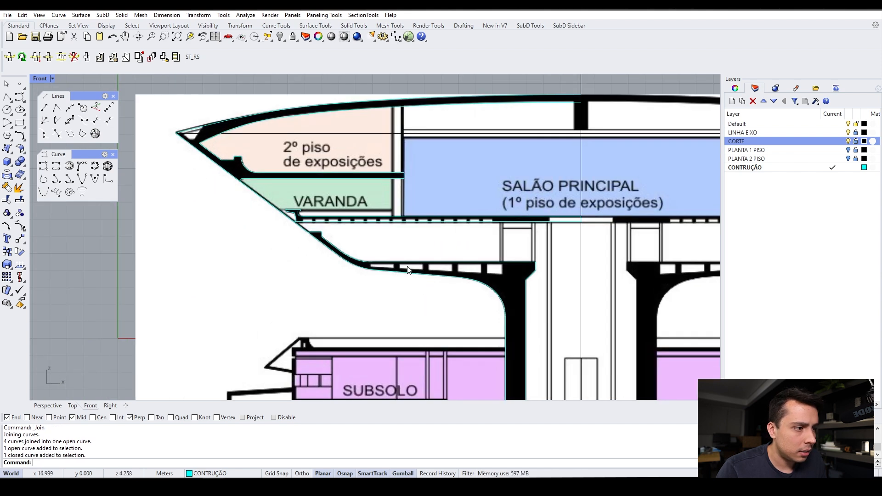
{"action": "left_click", "coordinate": [406, 261]}
{"action": "scroll", "coordinate": [321, 248], "scroll_direction": "up", "scroll_amount": 5}
{"action": "left_click", "coordinate": [320, 246]}
{"action": "middle_click", "coordinate": [320, 247]}
{"action": "left_click", "coordinate": [322, 252]}
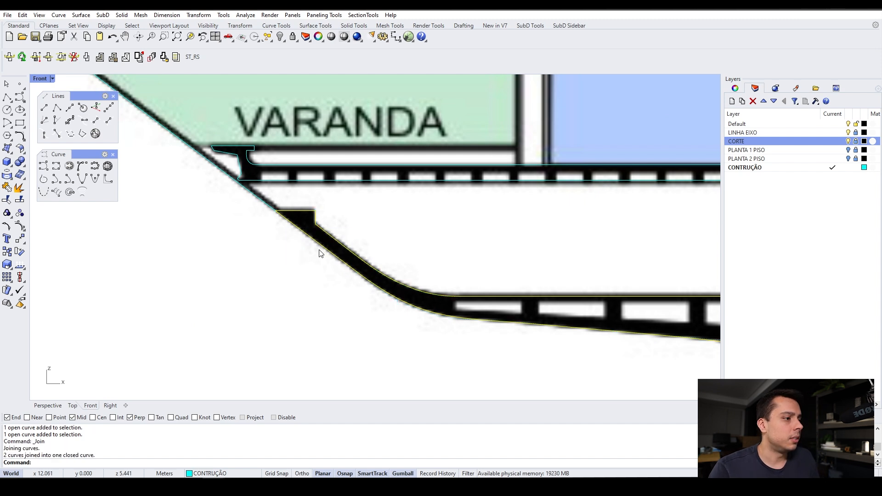
{"action": "left_click", "coordinate": [324, 254]}
{"action": "scroll", "coordinate": [331, 258], "scroll_direction": "down", "scroll_amount": 4}
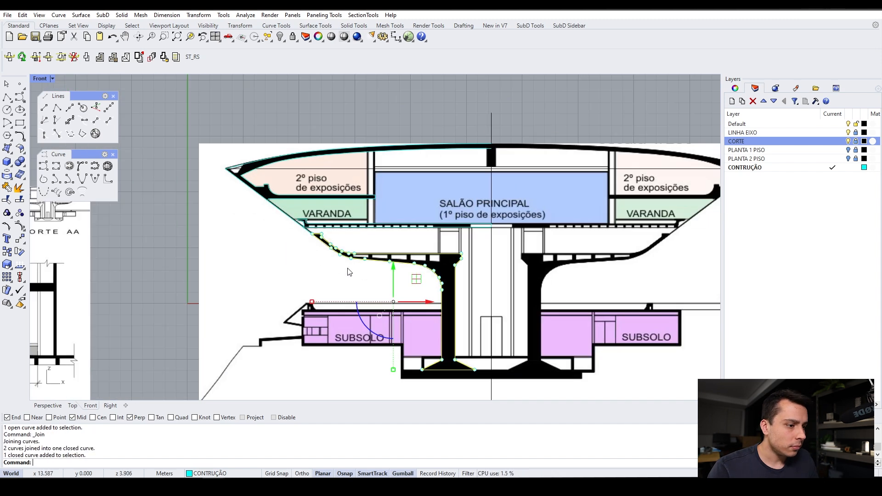
{"action": "key", "text": "Escape"}
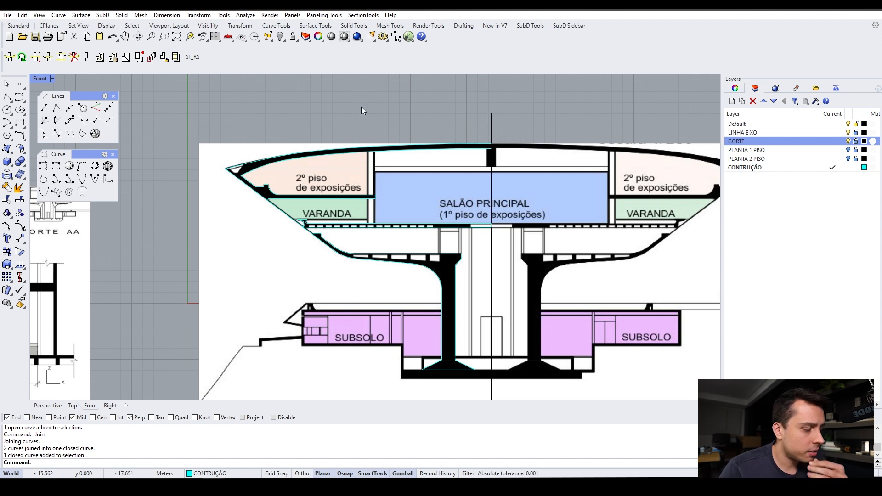
- Examine the SUBSOLO section beneath the hull, from its outer parapet to the central columns
{"action": "scroll", "coordinate": [360, 340], "scroll_direction": "up", "scroll_amount": 4}
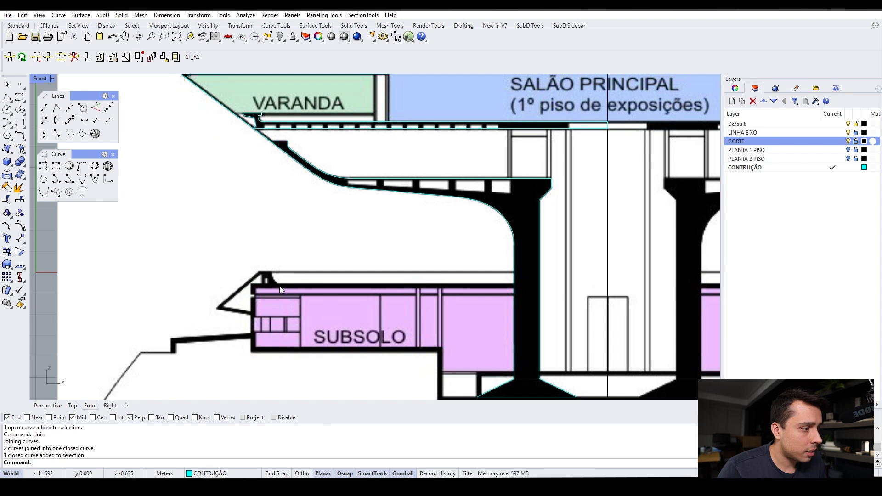
{"action": "scroll", "coordinate": [279, 286], "scroll_direction": "down", "scroll_amount": 3}
{"action": "scroll", "coordinate": [329, 272], "scroll_direction": "up", "scroll_amount": 1}
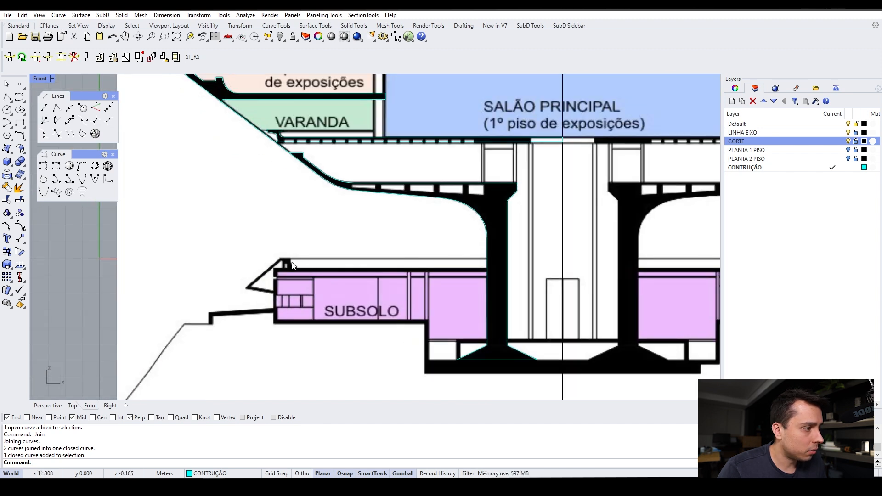
{"action": "scroll", "coordinate": [304, 298], "scroll_direction": "down", "scroll_amount": 2}
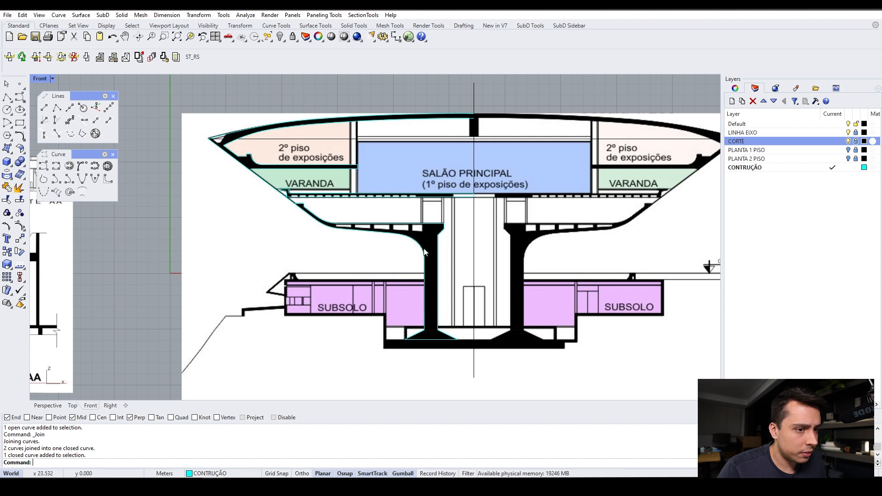
{"action": "scroll", "coordinate": [301, 279], "scroll_direction": "up", "scroll_amount": 4}
{"action": "scroll", "coordinate": [371, 279], "scroll_direction": "up", "scroll_amount": 2}
{"action": "right_click", "coordinate": [371, 280]}
{"action": "right_click", "coordinate": [371, 280]}
{"action": "right_click", "coordinate": [438, 279]}
{"action": "scroll", "coordinate": [439, 278], "scroll_direction": "down", "scroll_amount": 2}
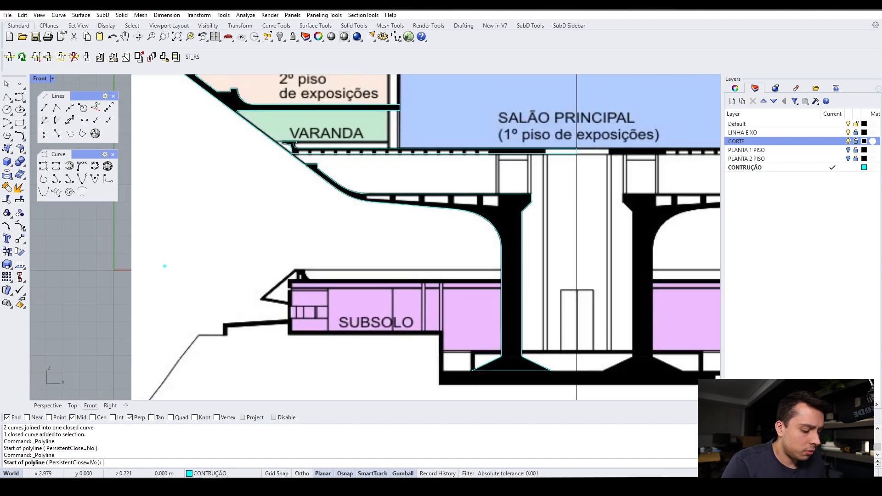
{"action": "key", "text": "Escape"}
- Draw a horizontal line about 11 m long from the origin to the inner top corner of the basement roof's parapet
{"action": "left_click", "coordinate": [44, 107]}
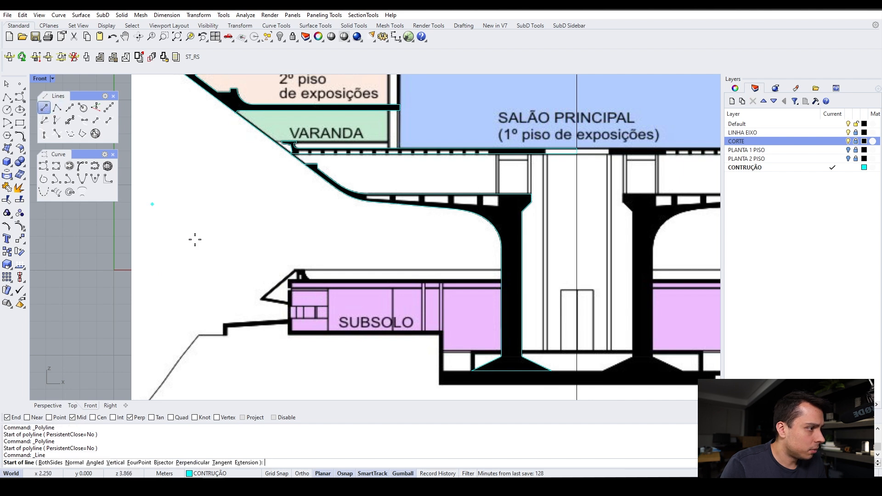
{"action": "type", "text": "0"}
{"action": "key", "text": "Return"}
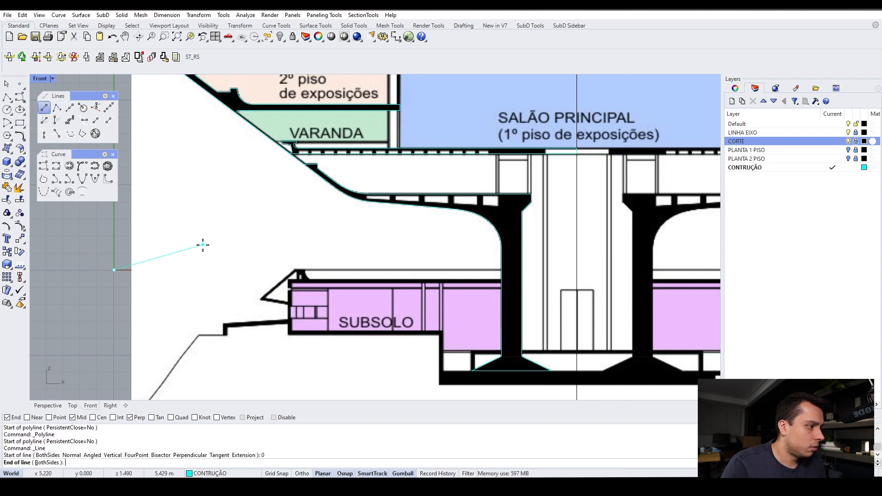
{"action": "scroll", "coordinate": [201, 245], "scroll_direction": "up", "scroll_amount": 2}
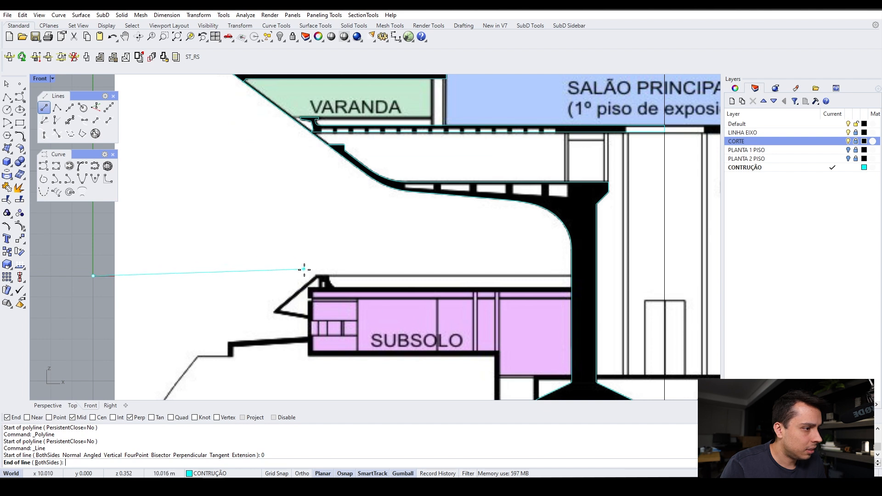
{"action": "scroll", "coordinate": [302, 266], "scroll_direction": "up", "scroll_amount": 2}
{"action": "key", "text": "F8"}
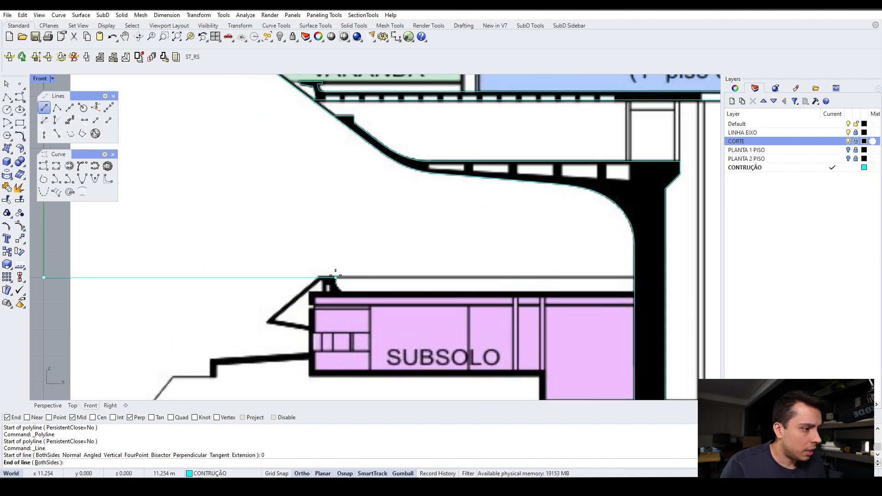
{"action": "scroll", "coordinate": [335, 277], "scroll_direction": "up", "scroll_amount": 3}
{"action": "left_click", "coordinate": [334, 285]}
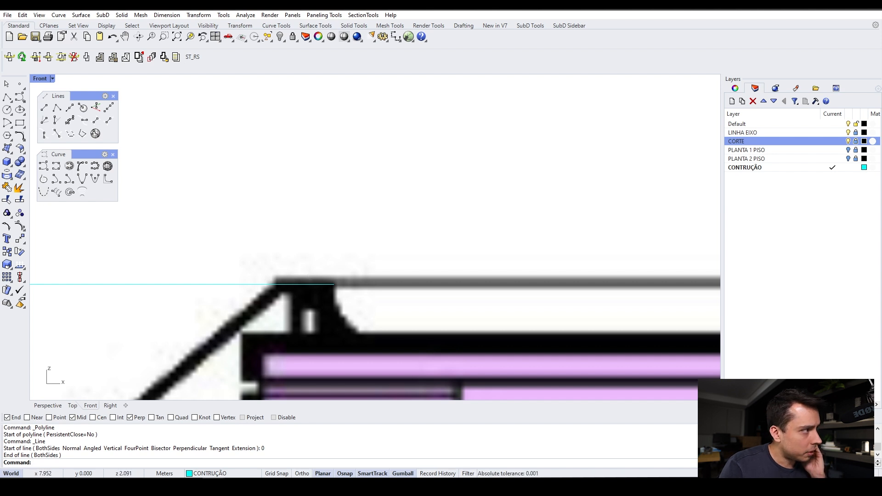
- Draw a vertical polyline about 0.74 m long along the parapet's outer side, from the roof slab's underside up to the ground-level line
{"action": "left_click", "coordinate": [7, 97]}
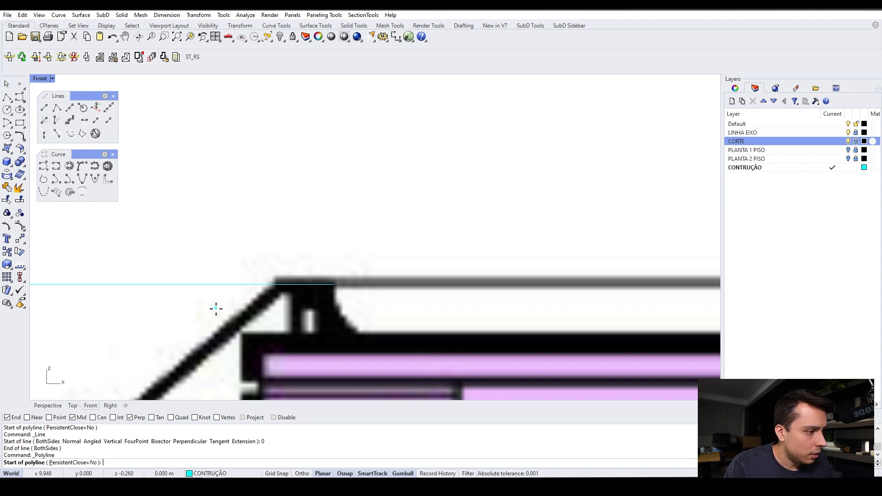
{"action": "left_click", "coordinate": [288, 354]}
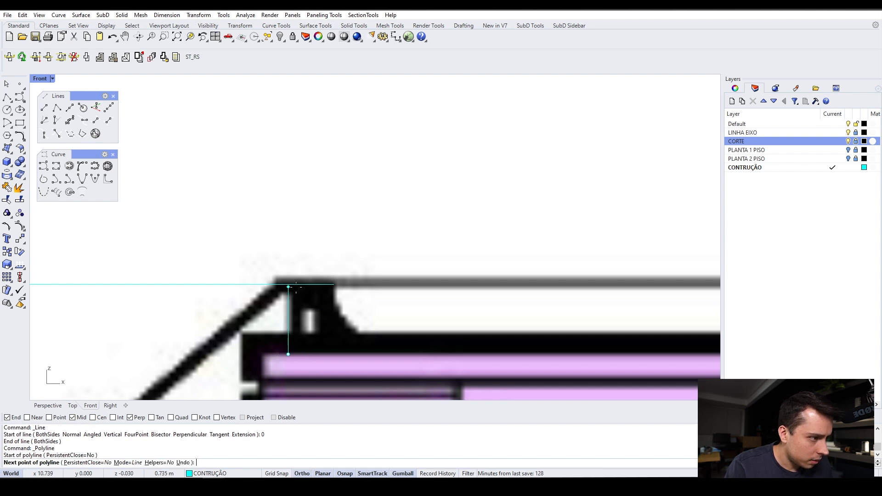
{"action": "left_click", "coordinate": [288, 286]}
{"action": "key", "text": "Return"}
- Draw the basement roof slab's lower and upper edges as horizontal polylines from the parapet to the column's outer face
{"action": "key", "text": "Return"}
{"action": "left_click", "coordinate": [289, 355]}
{"action": "scroll", "coordinate": [271, 234], "scroll_direction": "down", "scroll_amount": 4}
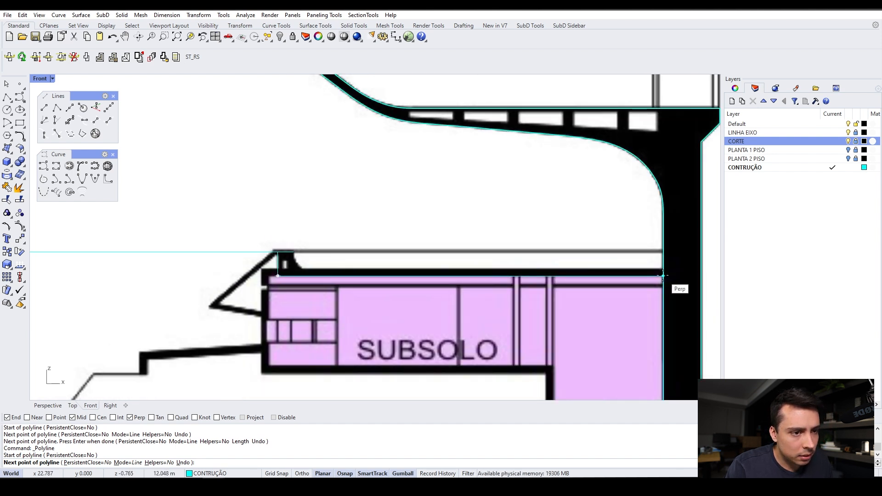
{"action": "left_click", "coordinate": [663, 276]}
{"action": "key", "text": "Return"}
{"action": "key", "text": "Return"}
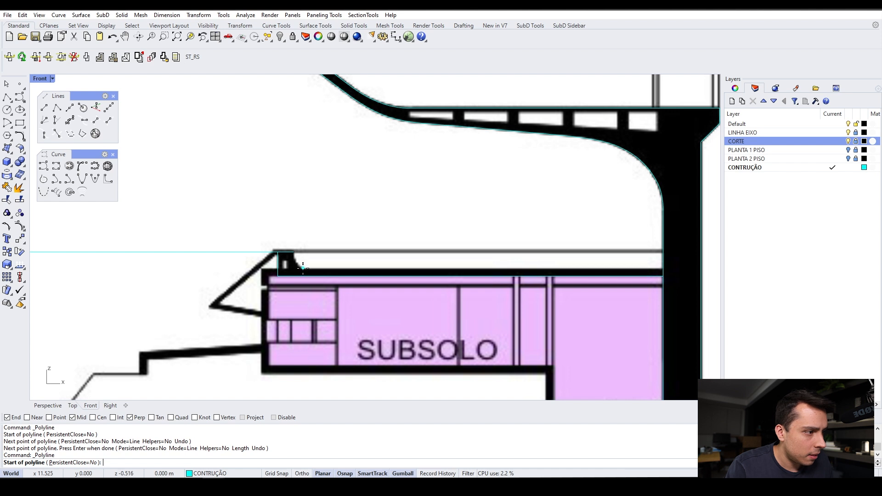
{"action": "left_click", "coordinate": [303, 268]}
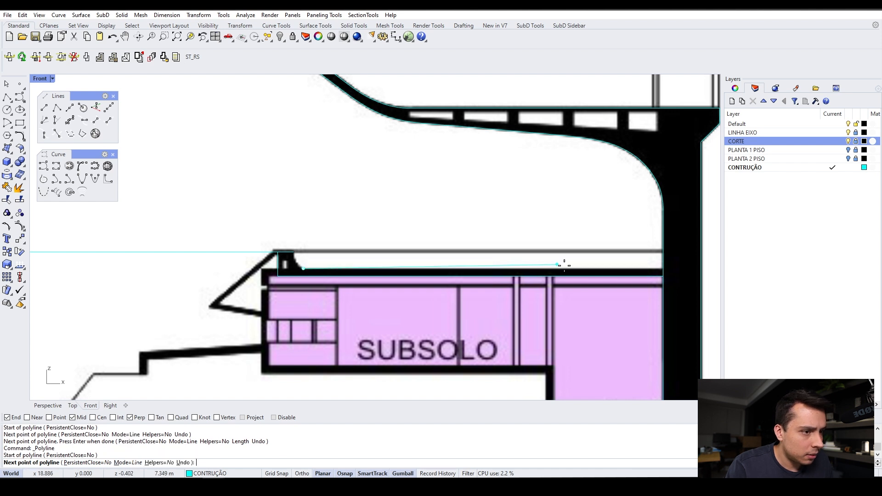
{"action": "left_click", "coordinate": [664, 268]}
{"action": "key", "text": "Return"}
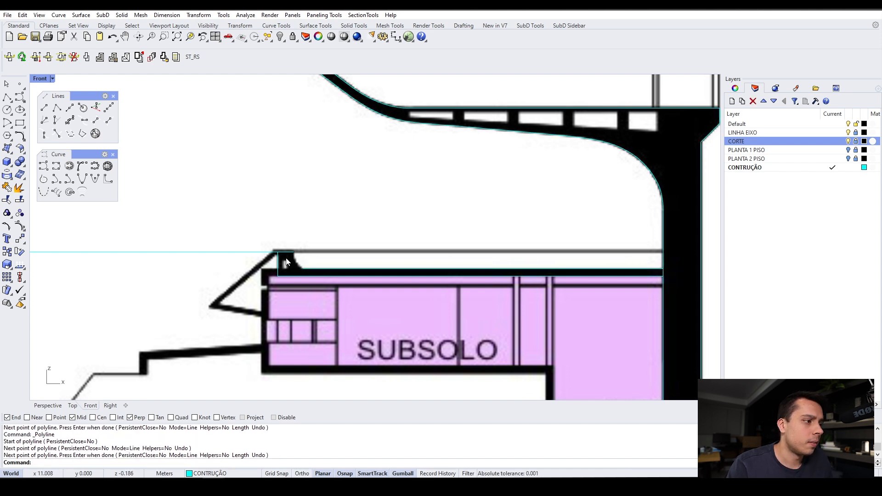
- Draw a degree-3 curve along the basement parapet's concave inner face, from the slab's upper edge up to the ground-level line
{"action": "scroll", "coordinate": [286, 262], "scroll_direction": "up", "scroll_amount": 8}
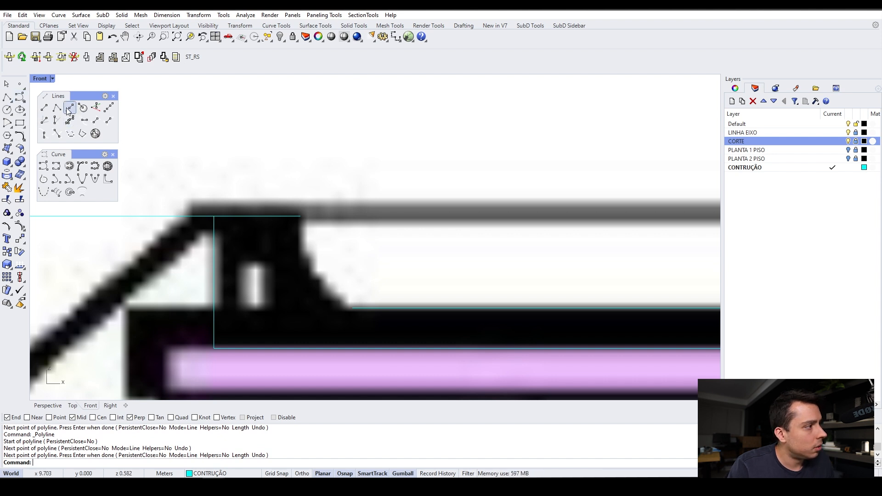
{"action": "left_click", "coordinate": [20, 98]}
{"action": "left_click", "coordinate": [353, 308]}
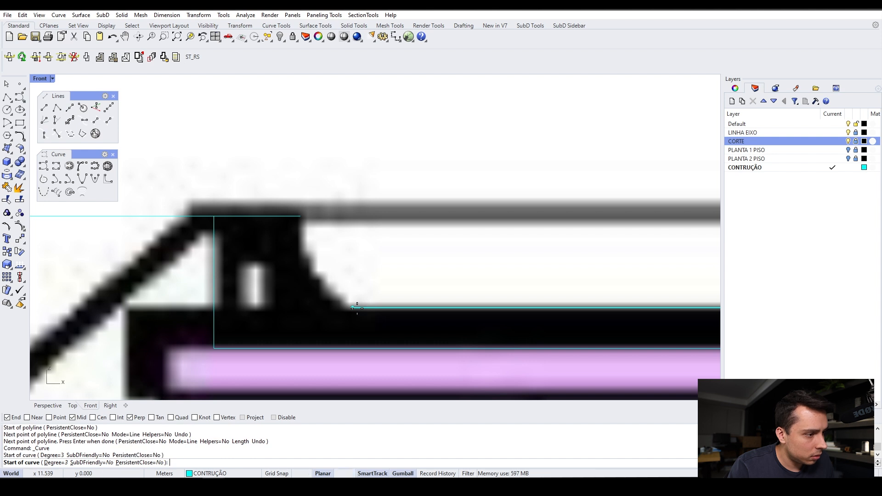
{"action": "scroll", "coordinate": [336, 304], "scroll_direction": "up", "scroll_amount": 2}
{"action": "left_click", "coordinate": [328, 309]}
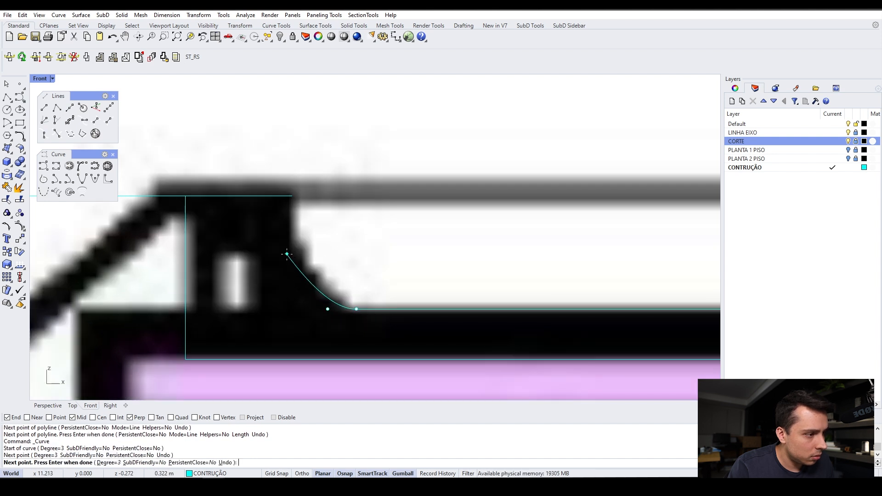
{"action": "left_click", "coordinate": [287, 254]}
{"action": "scroll", "coordinate": [285, 203], "scroll_direction": "up", "scroll_amount": 3}
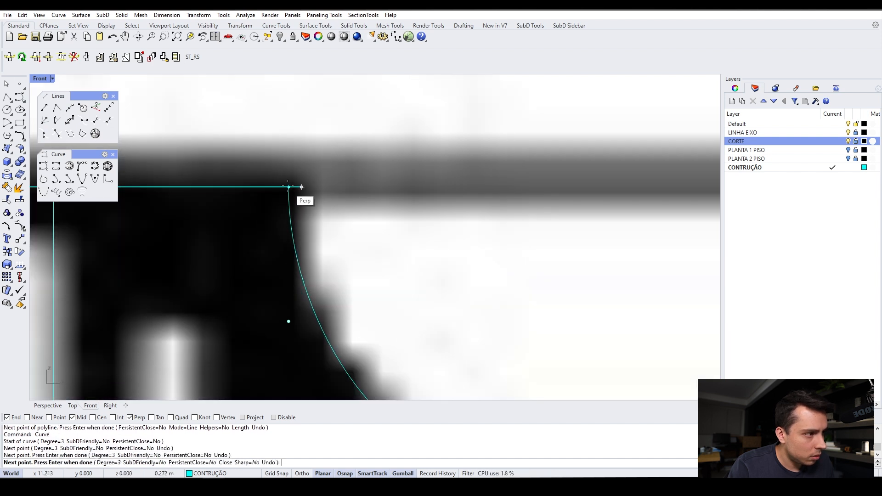
{"action": "left_click", "coordinate": [295, 190]}
{"action": "key", "text": "Return"}
{"action": "scroll", "coordinate": [355, 190], "scroll_direction": "down", "scroll_amount": 3}
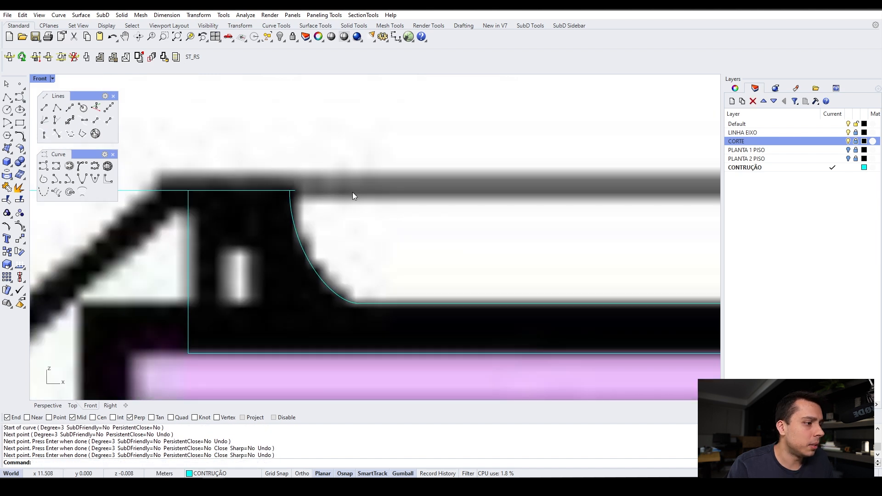
{"action": "left_click", "coordinate": [338, 300]}
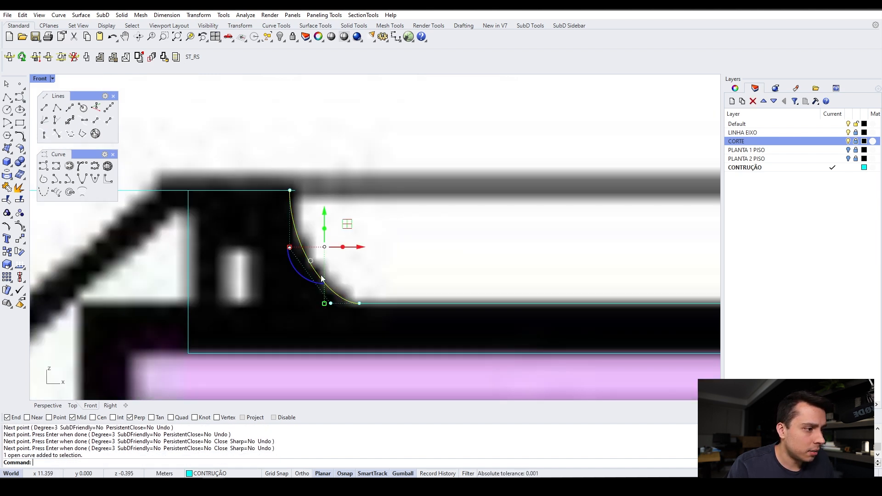
{"action": "scroll", "coordinate": [330, 286], "scroll_direction": "down", "scroll_amount": 6}
{"action": "left_click", "coordinate": [334, 246]}
- Trim the short end of the ground-level line that extends past the parapet's inner curve
{"action": "scroll", "coordinate": [325, 258], "scroll_direction": "up", "scroll_amount": 3}
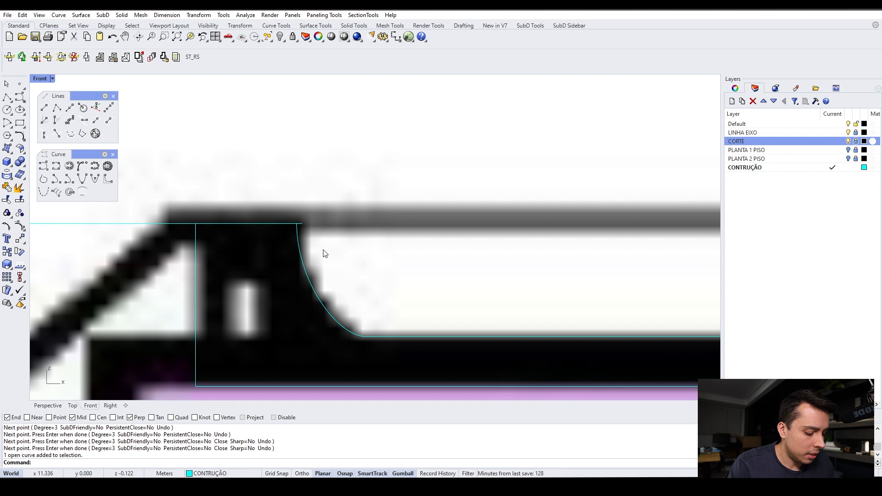
{"action": "type", "text": "trim"}
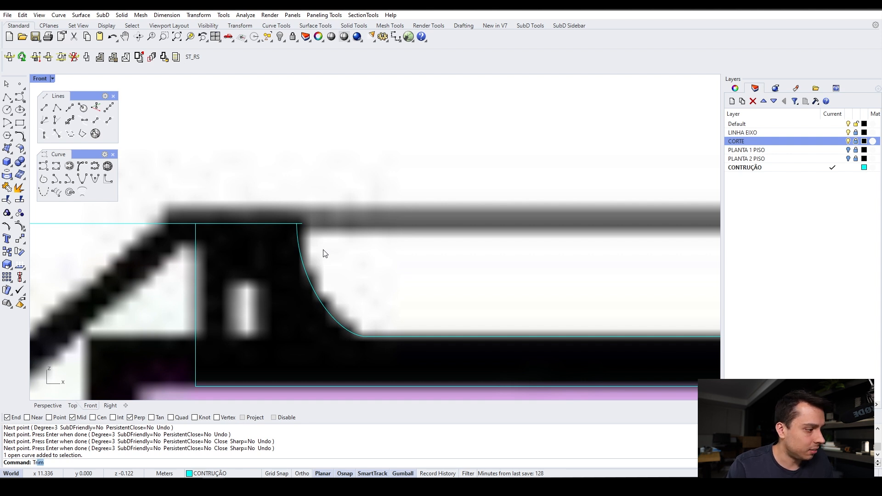
{"action": "key", "text": "Return"}
{"action": "left_click", "coordinate": [297, 231]}
{"action": "key", "text": "Return"}
{"action": "left_click", "coordinate": [301, 224]}
{"action": "key", "text": "Return"}
{"action": "scroll", "coordinate": [322, 235], "scroll_direction": "down", "scroll_amount": 4}
{"action": "key", "text": "Return"}
{"action": "key", "text": "Escape"}
- Join the basement roof slab and parapet curves into one outline
{"action": "scroll", "coordinate": [244, 241], "scroll_direction": "down", "scroll_amount": 5}
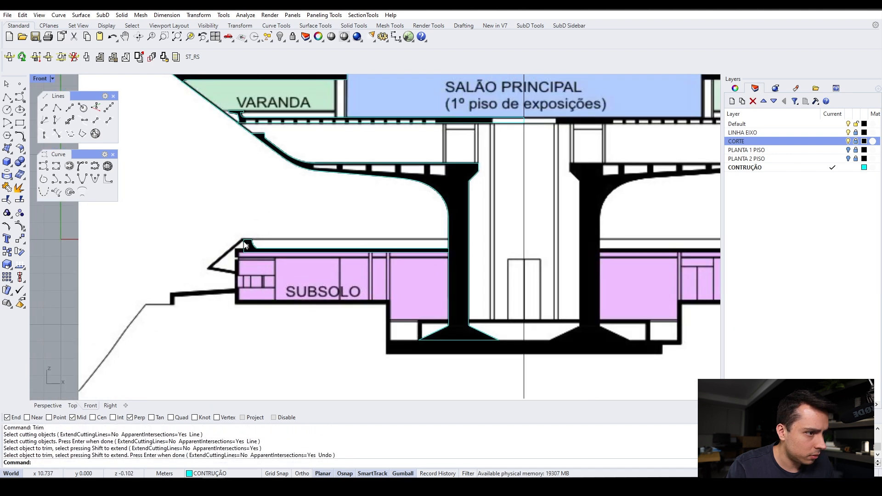
{"action": "scroll", "coordinate": [244, 241], "scroll_direction": "up", "scroll_amount": 1}
{"action": "left_click_drag", "start_coordinate": [218, 220], "coordinate": [512, 273]}
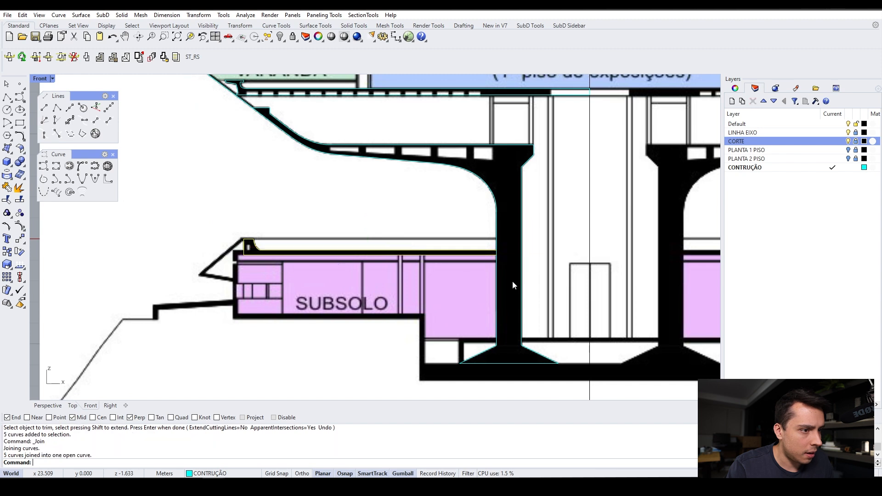
{"action": "key", "text": "ctrl+j"}
{"action": "scroll", "coordinate": [236, 276], "scroll_direction": "down", "scroll_amount": 6}
{"action": "key", "text": "Escape"}
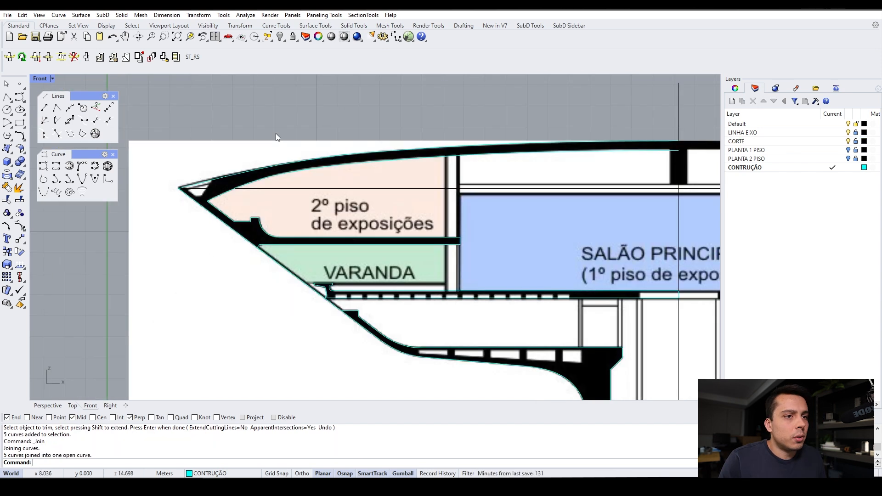
- Explode the joined outline of the roof and second-floor slab into separate segments
{"action": "left_click", "coordinate": [206, 183]}
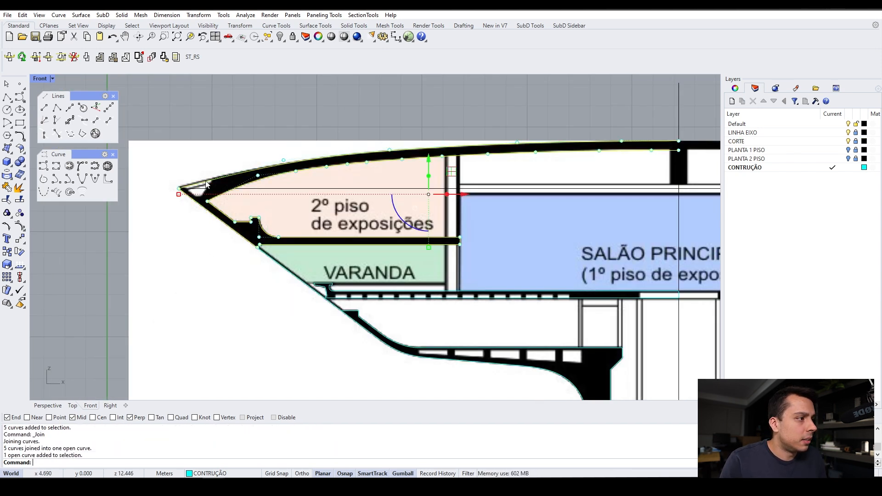
{"action": "scroll", "coordinate": [206, 183], "scroll_direction": "up", "scroll_amount": 3}
{"action": "scroll", "coordinate": [261, 209], "scroll_direction": "up", "scroll_amount": 1}
{"action": "key", "text": "Escape"}
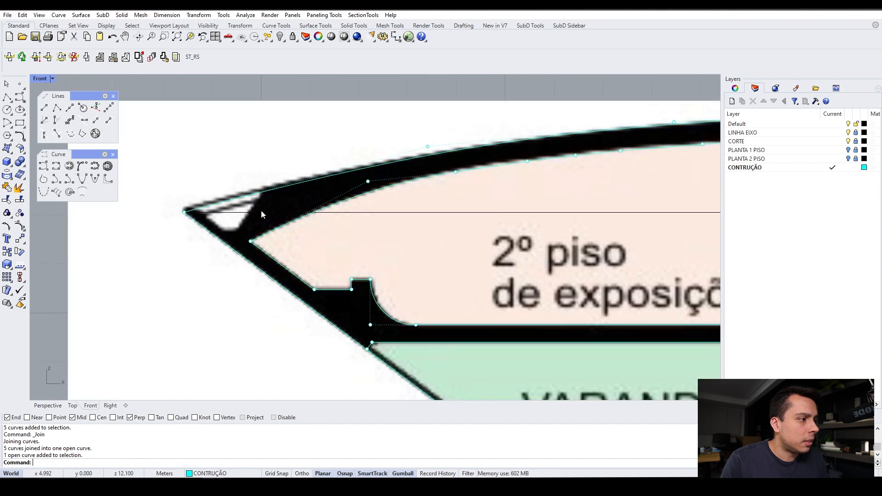
{"action": "scroll", "coordinate": [307, 194], "scroll_direction": "down", "scroll_amount": 2}
{"action": "scroll", "coordinate": [307, 194], "scroll_direction": "up", "scroll_amount": 3}
{"action": "left_click", "coordinate": [256, 188]}
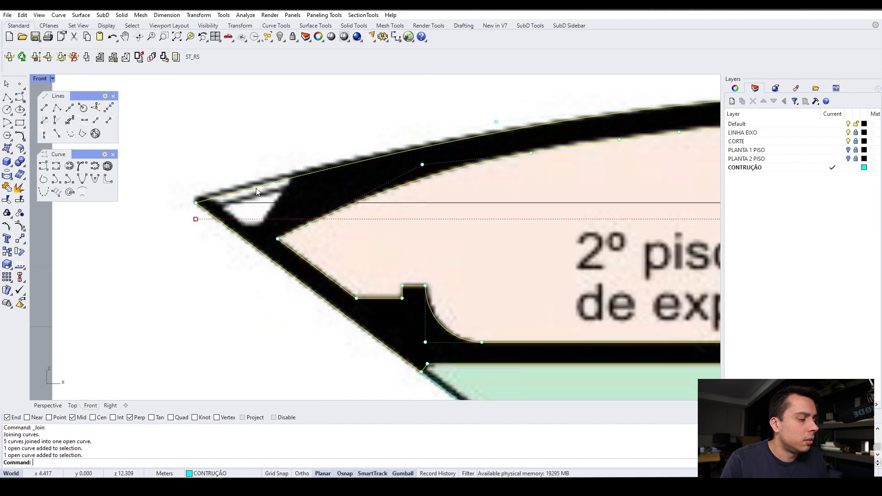
{"action": "middle_click", "coordinate": [257, 192]}
{"action": "left_click", "coordinate": [270, 201]}
{"action": "scroll", "coordinate": [192, 188], "scroll_direction": "up", "scroll_amount": 2}
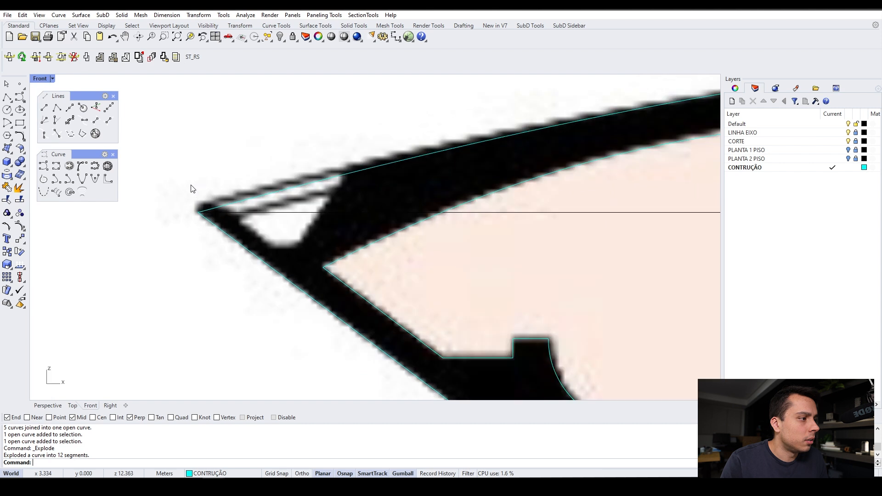
{"action": "left_click", "coordinate": [7, 97]}
{"action": "scroll", "coordinate": [272, 231], "scroll_direction": "up", "scroll_amount": 2}
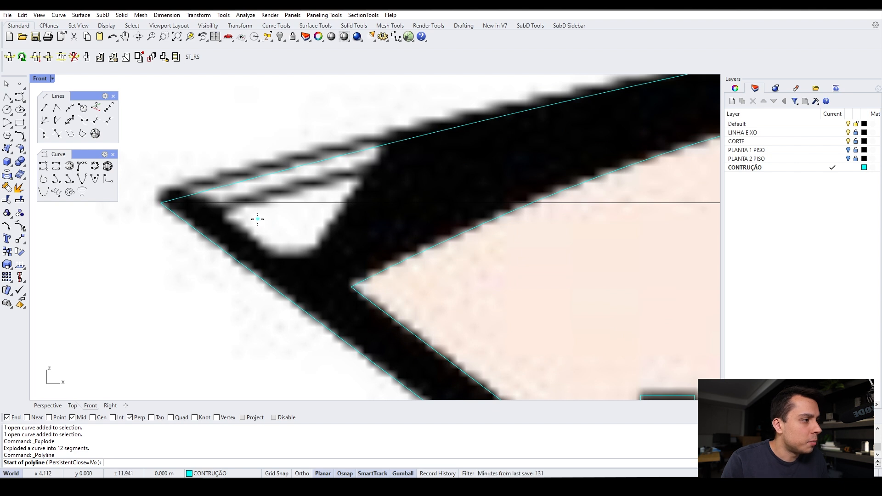
{"action": "key", "text": "Escape"}
{"action": "left_click", "coordinate": [179, 201]}
{"action": "scroll", "coordinate": [180, 203], "scroll_direction": "down", "scroll_amount": 2}
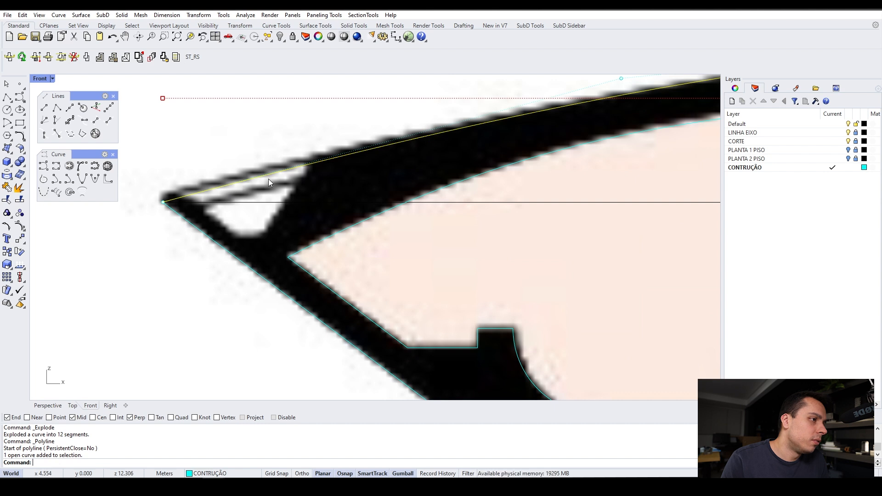
{"action": "scroll", "coordinate": [180, 199], "scroll_direction": "up", "scroll_amount": 3}
{"action": "key", "text": "Escape"}
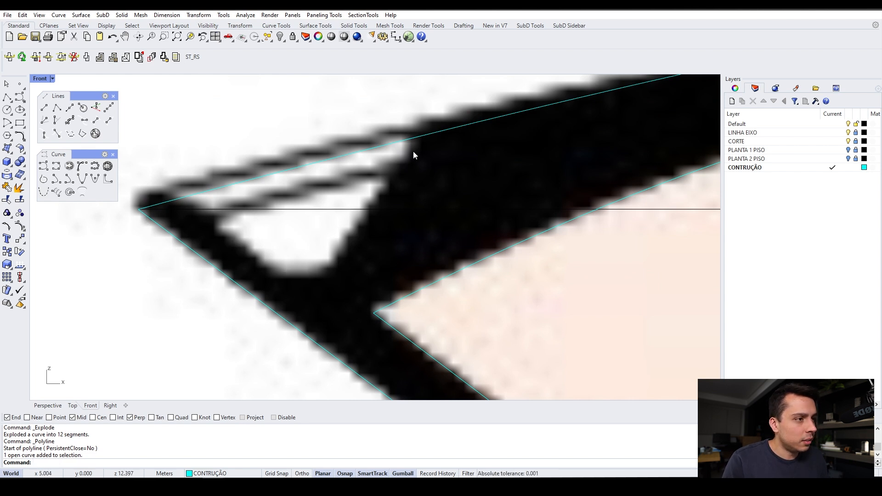
{"action": "scroll", "coordinate": [412, 155], "scroll_direction": "down", "scroll_amount": 3}
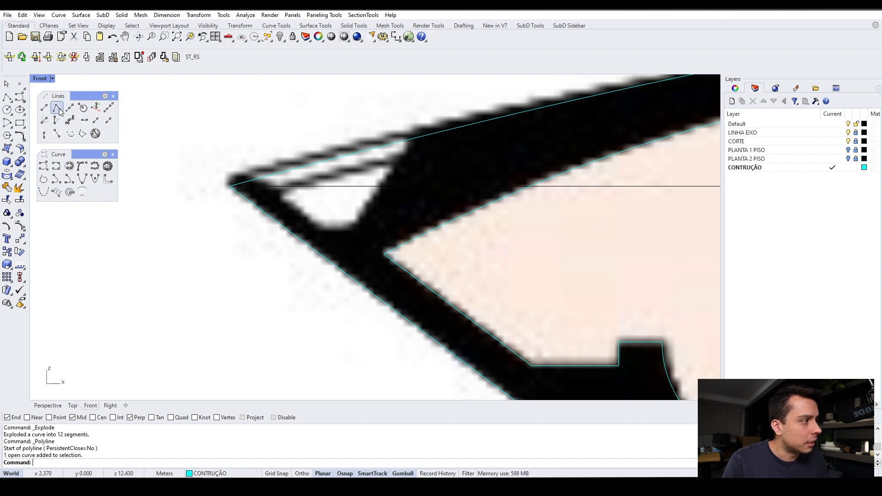
- Draw a horizontal line about 0.28 m long along the bottom of the white void at the roof's outer tip
{"action": "left_click", "coordinate": [44, 107]}
{"action": "scroll", "coordinate": [279, 210], "scroll_direction": "up", "scroll_amount": 2}
{"action": "left_click", "coordinate": [341, 236]}
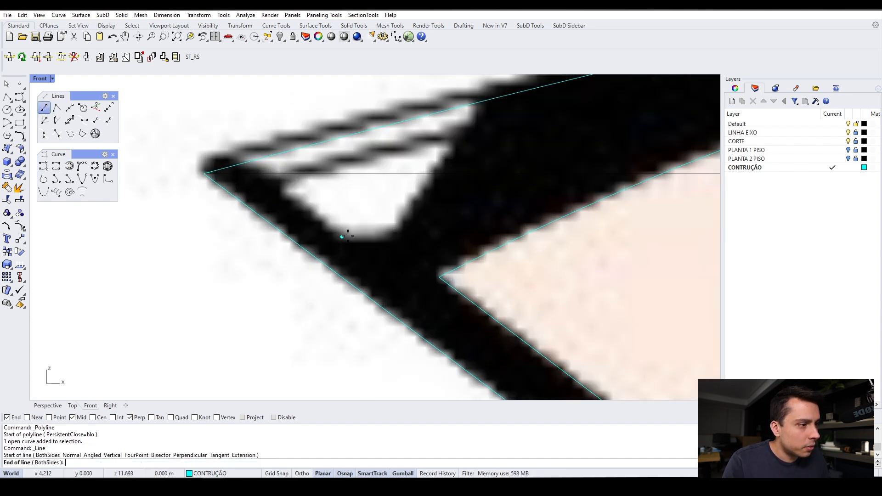
{"action": "left_click", "coordinate": [389, 238]}
- Draw the void's two sloping sides from the ends of its bottom line to the roof's upper curve, with Near snapping enabled
{"action": "key", "text": "Return"}
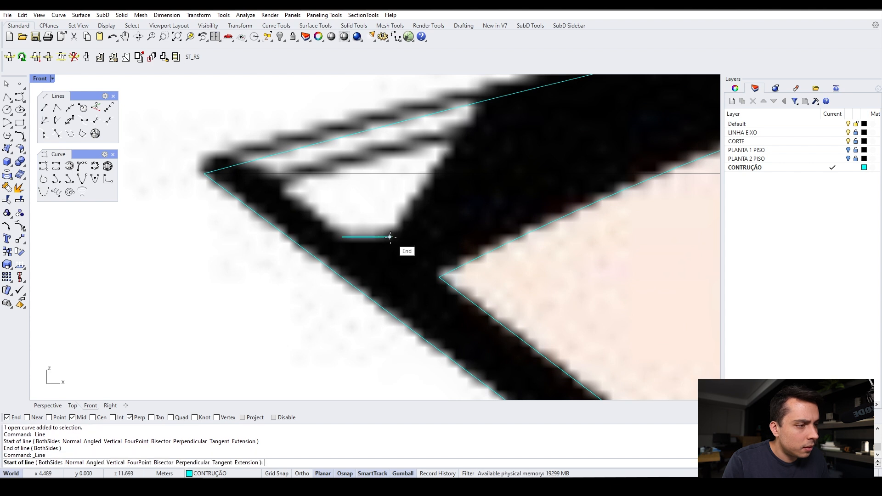
{"action": "left_click", "coordinate": [390, 237]}
{"action": "left_click", "coordinate": [27, 417]}
{"action": "left_click", "coordinate": [482, 99]}
{"action": "key", "text": "Return"}
{"action": "left_click", "coordinate": [343, 237]}
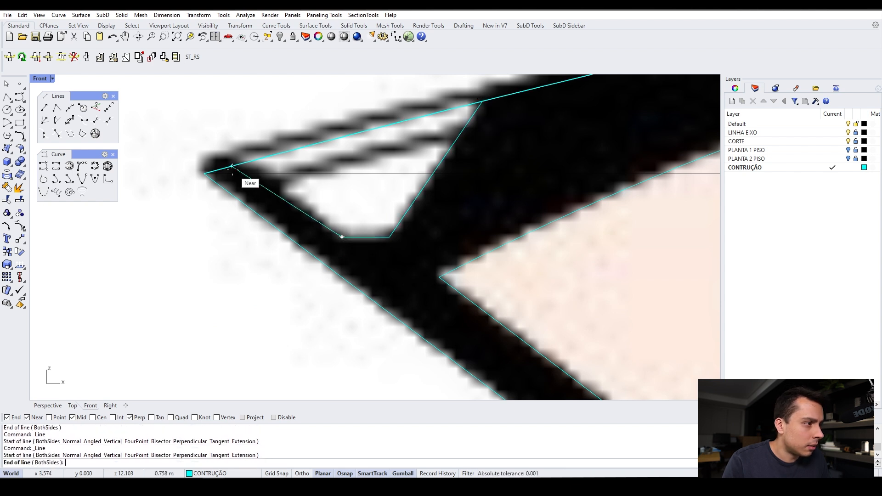
{"action": "left_click", "coordinate": [246, 166]}
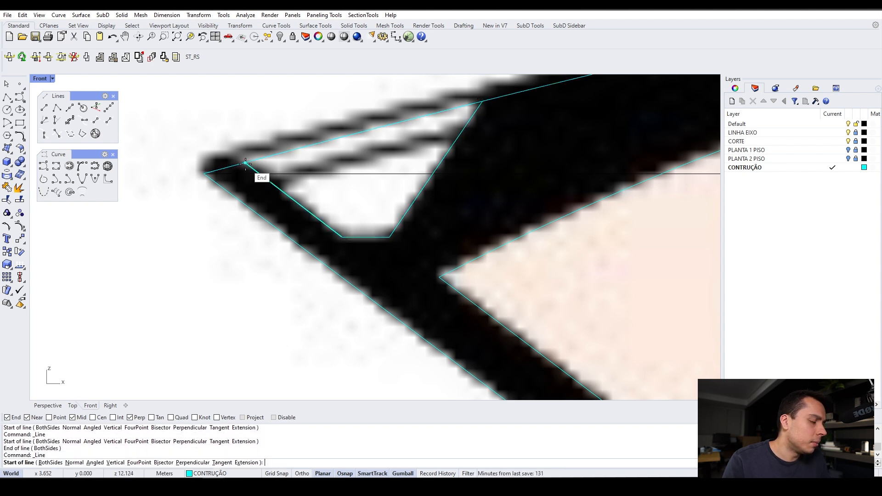
- Switch to the museum's aerial photo in Photos to examine the roof's edge, and return to the Rhino section
{"action": "scroll", "coordinate": [343, 189], "scroll_direction": "down", "scroll_amount": 3}
{"action": "scroll", "coordinate": [349, 141], "scroll_direction": "up", "scroll_amount": 2}
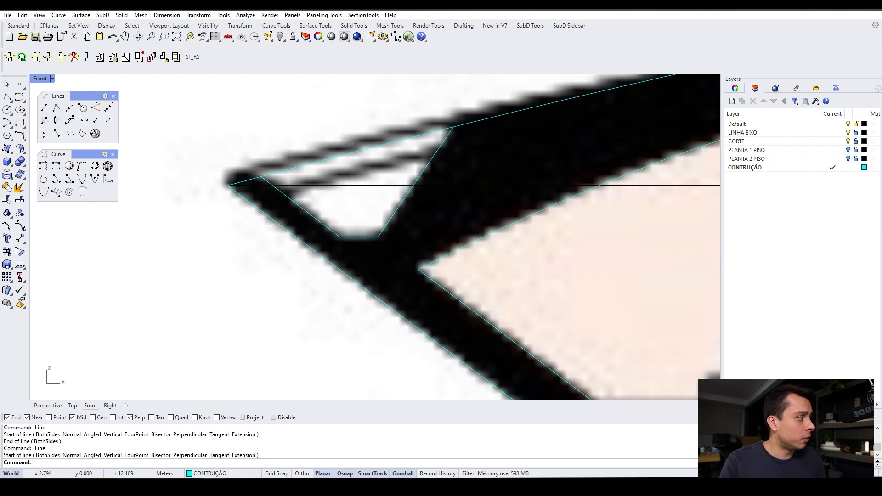
{"action": "scroll", "coordinate": [324, 213], "scroll_direction": "down", "scroll_amount": 2}
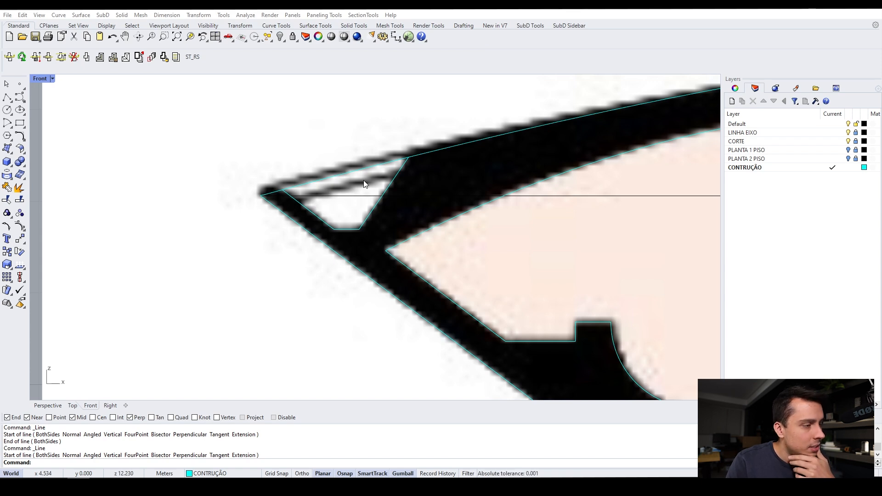
{"action": "key", "text": "alt+Tab"}
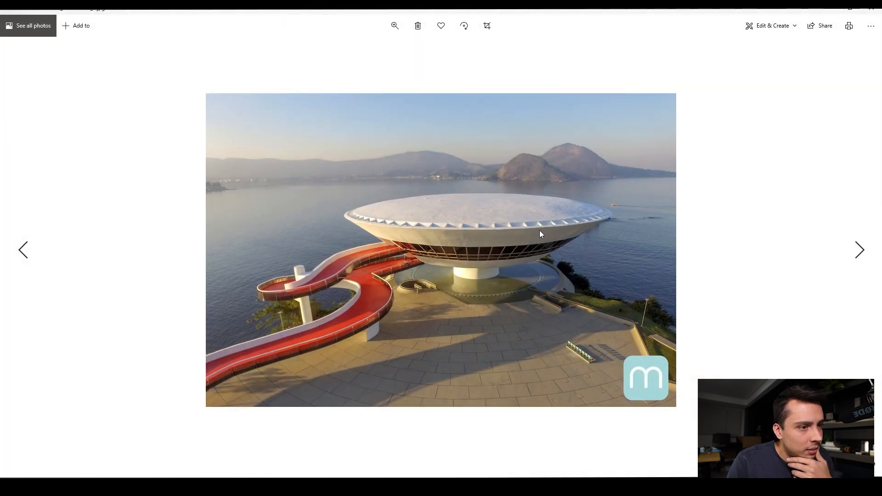
{"action": "key", "text": "alt+Tab"}
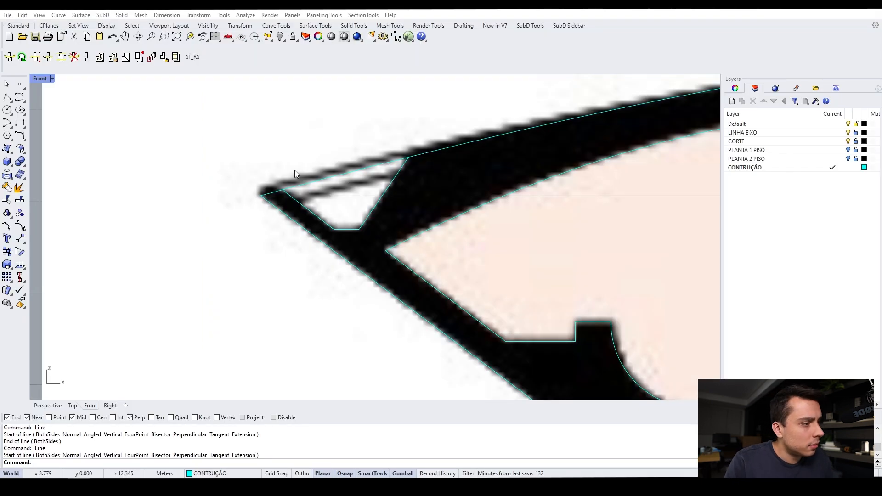
- Split the roof's upper curve where the void's two sloping sides meet it
{"action": "left_click", "coordinate": [327, 180]}
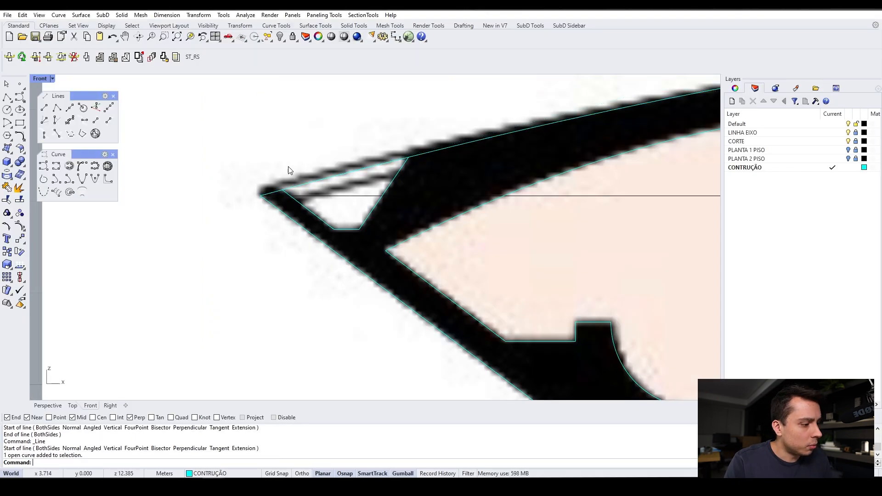
{"action": "type", "text": "split"}
{"action": "key", "text": "Return"}
{"action": "left_click", "coordinate": [309, 210]}
{"action": "key", "text": "Escape"}
{"action": "key", "text": "Return"}
{"action": "left_click", "coordinate": [365, 168]}
{"action": "key", "text": "Return"}
{"action": "left_click", "coordinate": [391, 182]}
{"action": "left_click", "coordinate": [309, 209]}
{"action": "key", "text": "Return"}
{"action": "left_click", "coordinate": [344, 174]}
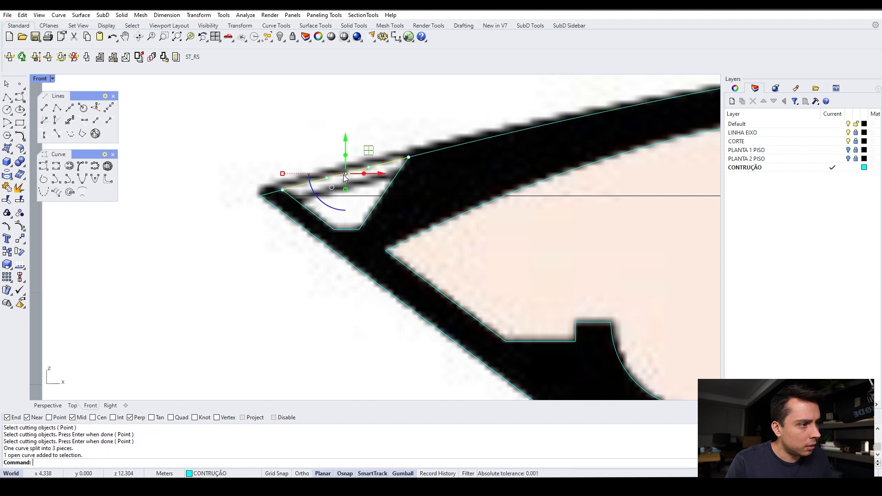
{"action": "key", "text": "Escape"}
- Offset the roof curve segment above the void 0.15 m toward the inside of the void
{"action": "type", "text": "Of"}
{"action": "key", "text": "Return"}
{"action": "left_click", "coordinate": [343, 175]}
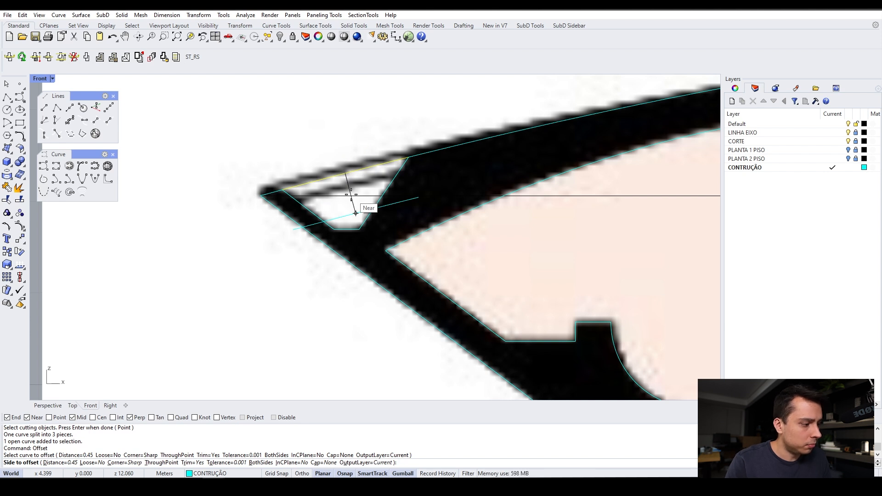
{"action": "type", "text": "d"}
{"action": "key", "text": "Return"}
{"action": "type", "text": ".1"}
{"action": "key", "text": "Return"}
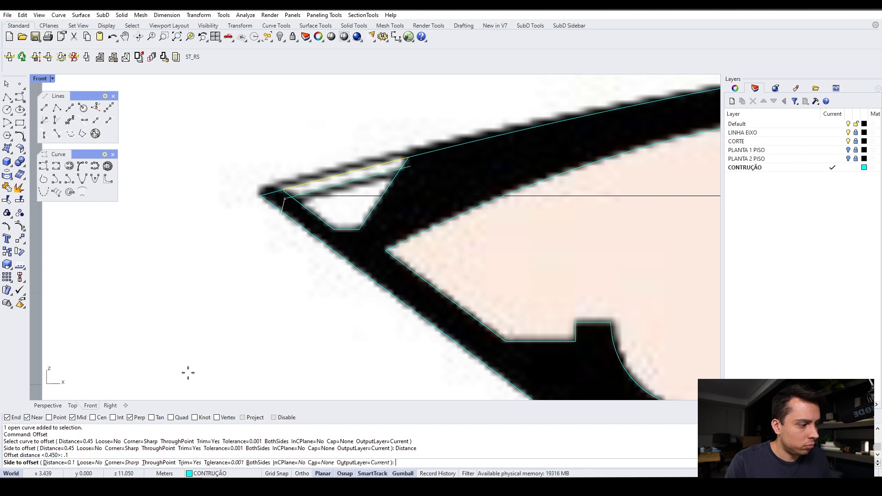
{"action": "left_click", "coordinate": [55, 463]}
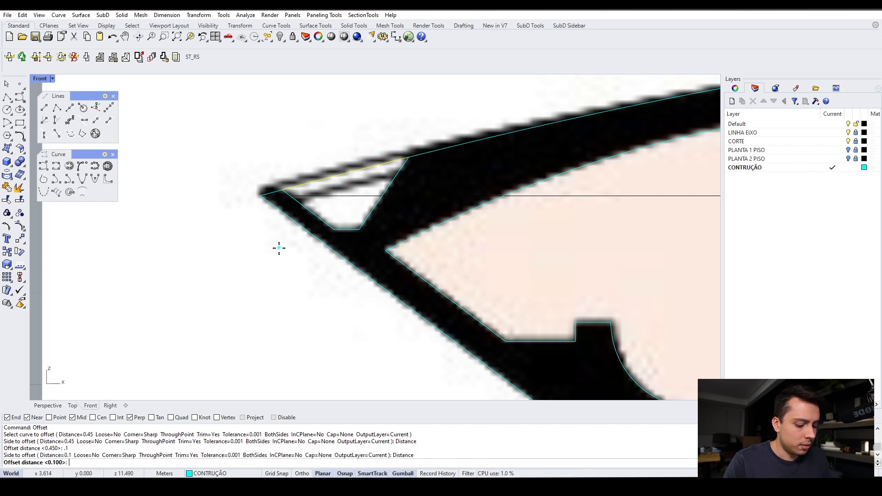
{"action": "key", "text": "Return"}
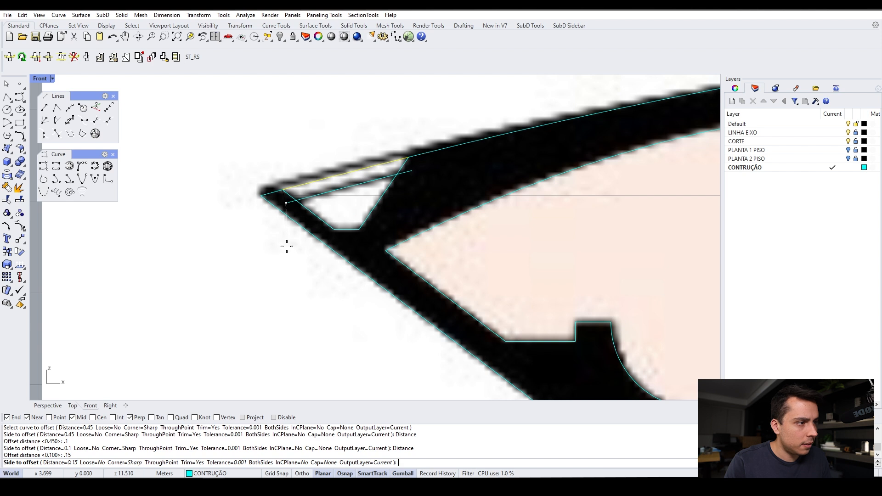
{"action": "left_click", "coordinate": [287, 247]}
{"action": "scroll", "coordinate": [325, 202], "scroll_direction": "up", "scroll_amount": 2}
{"action": "scroll", "coordinate": [398, 171], "scroll_direction": "up", "scroll_amount": 1}
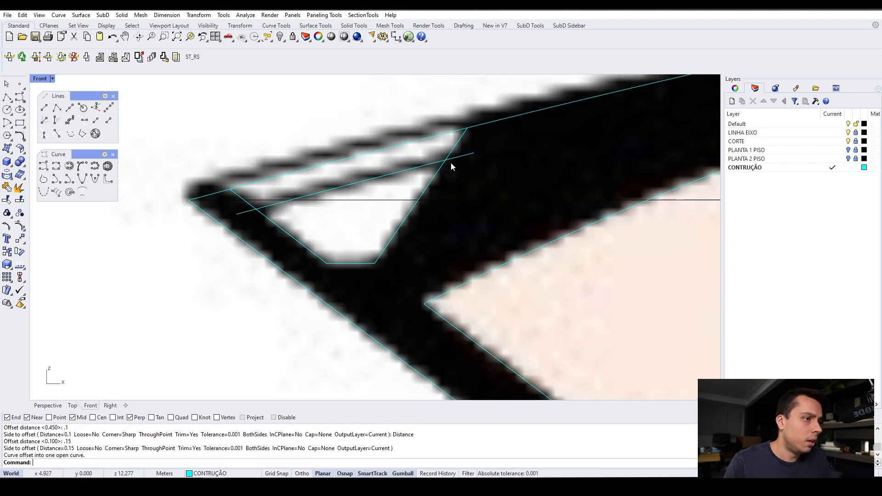
{"action": "left_click", "coordinate": [410, 214]}
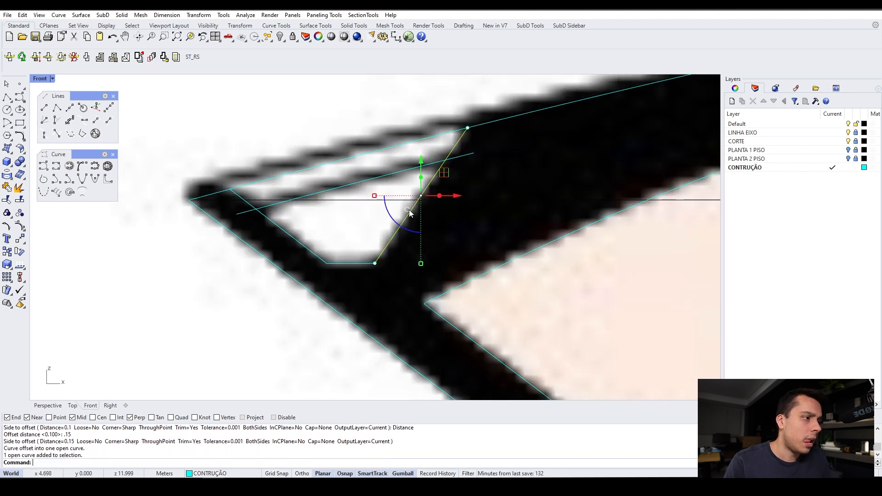
{"action": "key", "text": "Escape"}
{"action": "left_click", "coordinate": [242, 201]}
{"action": "key", "text": "Escape"}
{"action": "left_click", "coordinate": [252, 208]}
{"action": "left_click", "coordinate": [280, 233]}
{"action": "key", "text": "Escape"}
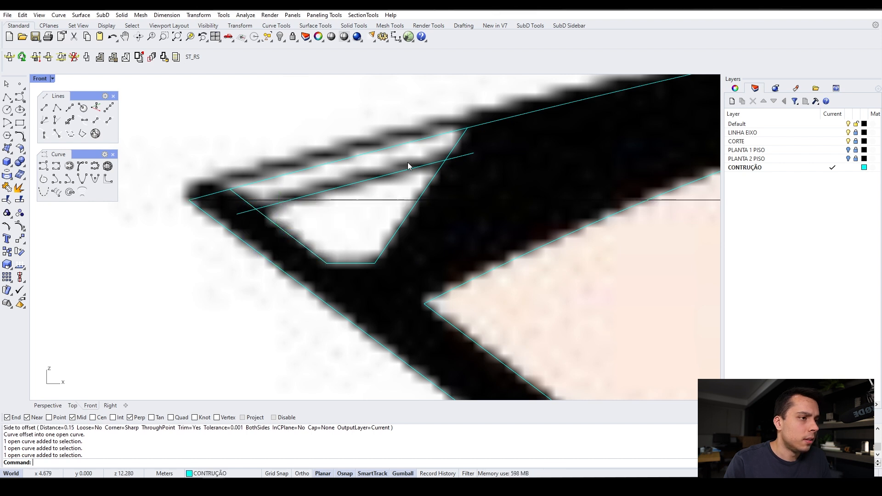
- Trim both overhanging ends of the offset roof curve against the void's two sloping sides
{"action": "key", "text": "Return"}
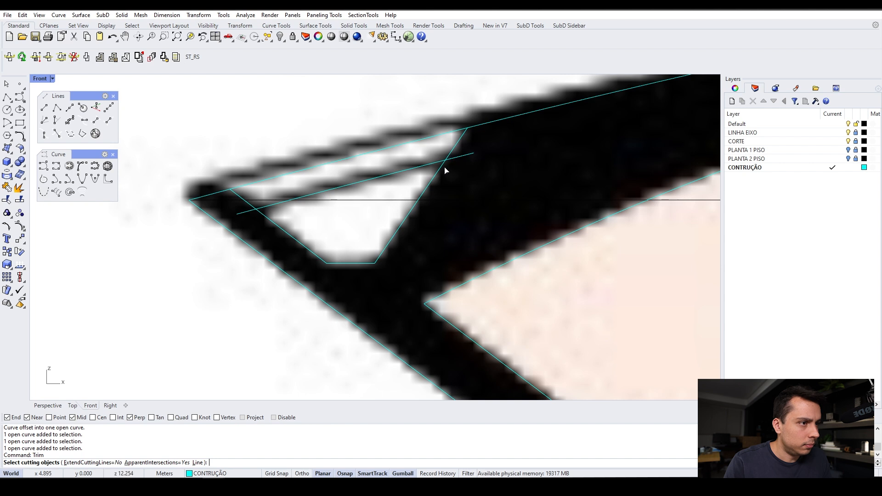
{"action": "left_click", "coordinate": [443, 168]}
{"action": "left_click", "coordinate": [280, 228]}
{"action": "key", "text": "Return"}
{"action": "left_click", "coordinate": [241, 214]}
{"action": "left_click", "coordinate": [465, 157]}
{"action": "key", "text": "Return"}
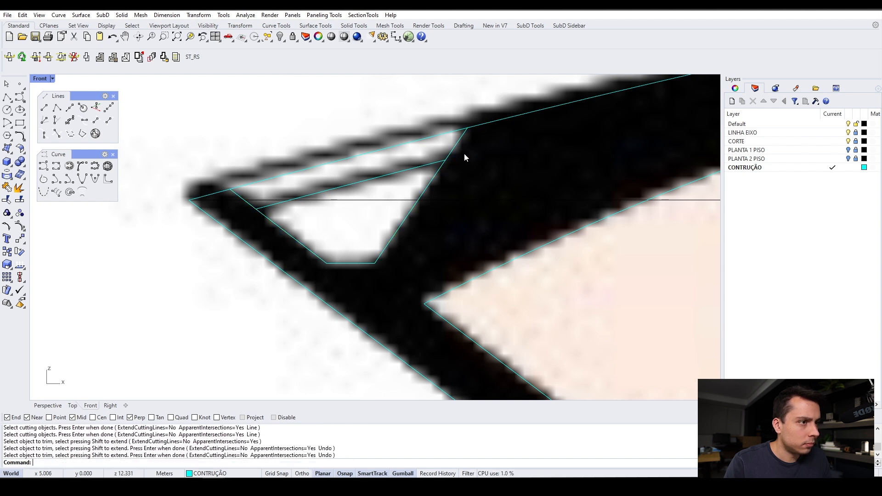
{"action": "left_click", "coordinate": [42, 111]}
{"action": "key", "text": "Escape"}
{"action": "scroll", "coordinate": [267, 188], "scroll_direction": "up", "scroll_amount": 2}
{"action": "left_click", "coordinate": [239, 205]}
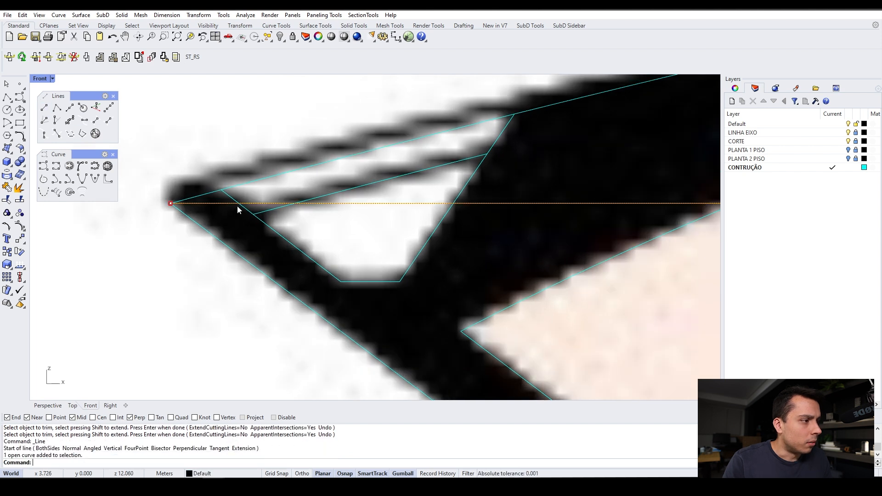
{"action": "left_click", "coordinate": [250, 213]}
{"action": "left_click", "coordinate": [265, 212]}
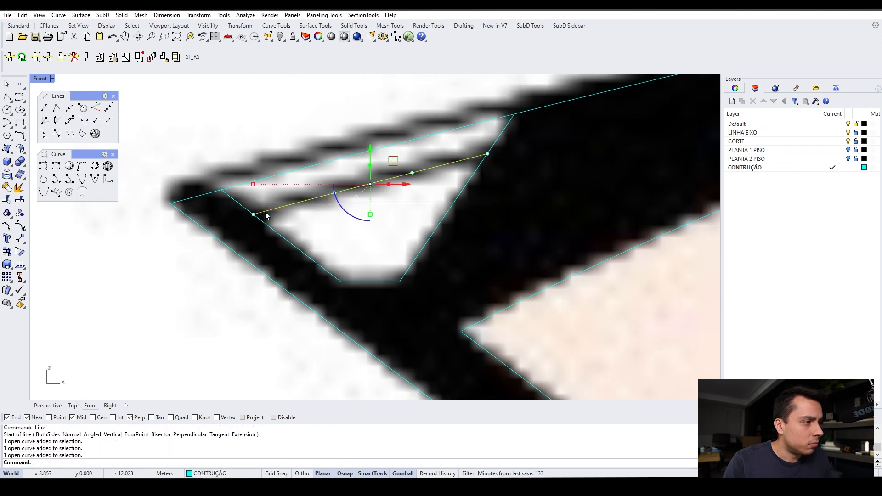
{"action": "key", "text": "Escape"}
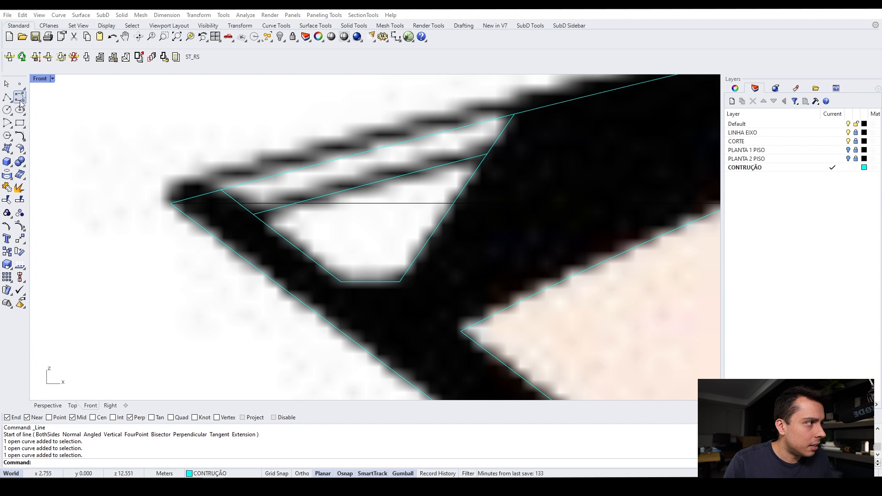
{"action": "left_click", "coordinate": [7, 96]}
{"action": "left_click", "coordinate": [254, 214]}
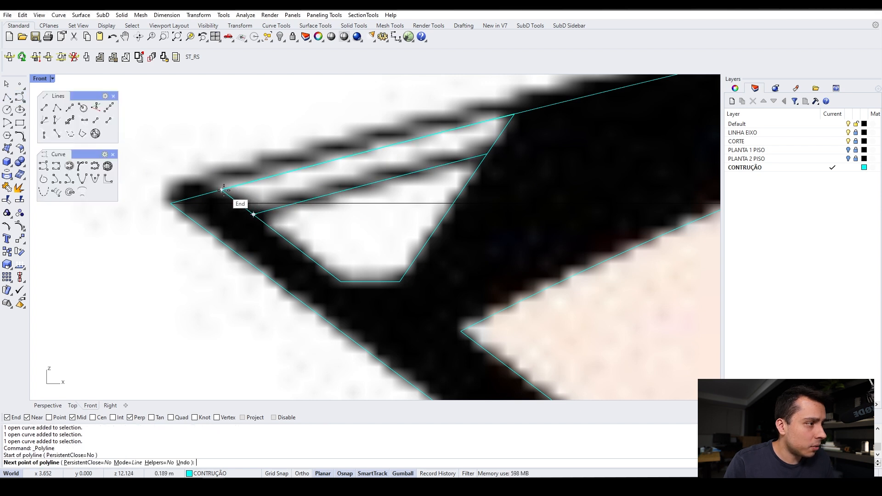
{"action": "left_click", "coordinate": [223, 189]}
{"action": "key", "text": "Return"}
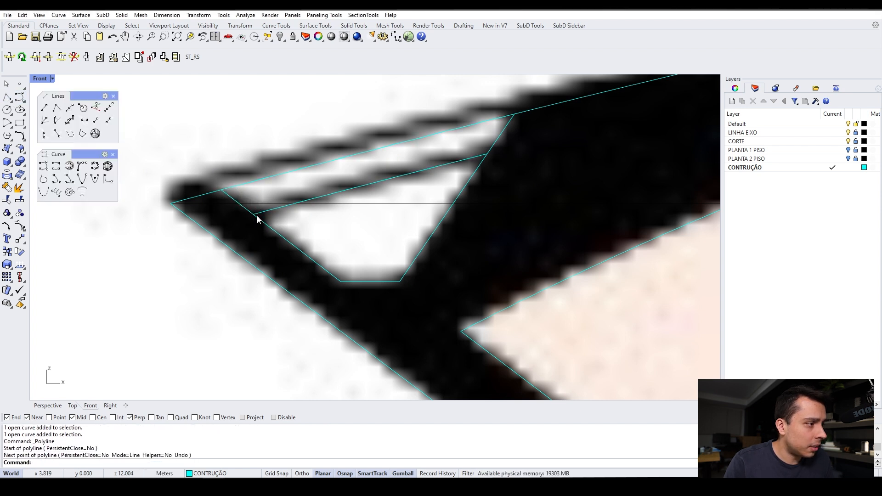
- Draw two short lines along the void's sloping sides, connecting each end of the trimmed offset curve to the roof's upper curve
{"action": "left_click", "coordinate": [44, 107]}
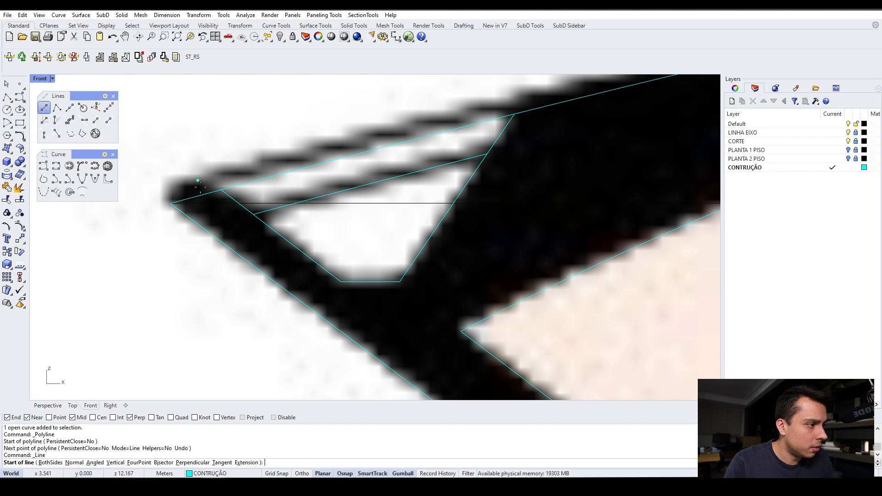
{"action": "left_click", "coordinate": [254, 214]}
{"action": "left_click", "coordinate": [223, 194]}
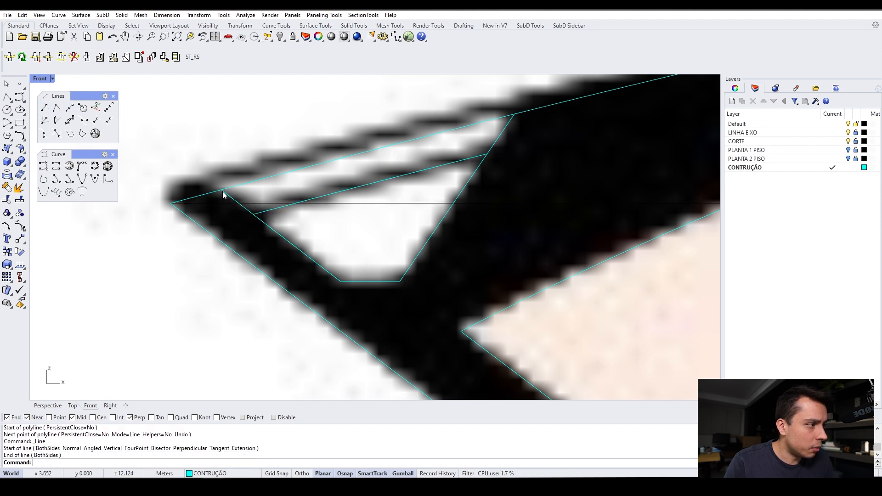
{"action": "left_click", "coordinate": [252, 214]}
{"action": "left_click", "coordinate": [285, 244]}
{"action": "key", "text": "Escape"}
{"action": "left_click", "coordinate": [44, 107]}
{"action": "left_click", "coordinate": [488, 154]}
{"action": "left_click", "coordinate": [510, 115]}
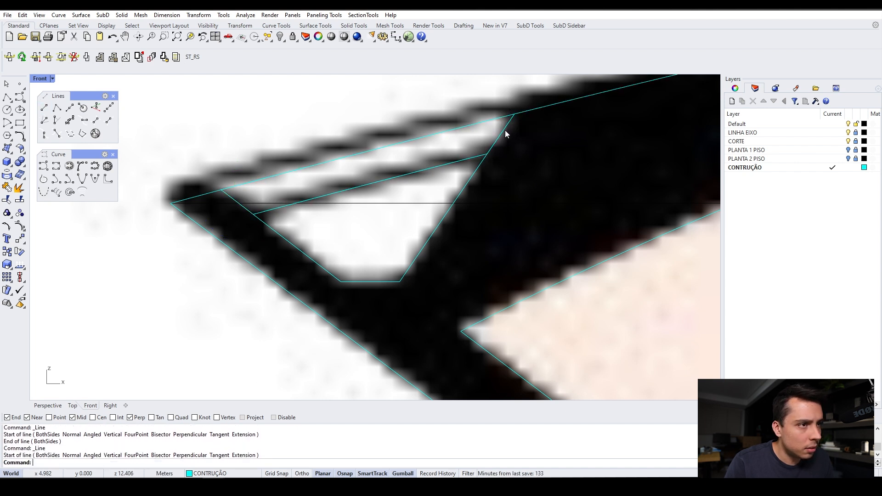
- Join the two short lines, the offset curve and the roof segment above it into one closed strip outline
{"action": "left_click", "coordinate": [507, 131]}
{"action": "left_click", "coordinate": [531, 162]}
{"action": "left_click", "coordinate": [467, 159], "text": "shift"}
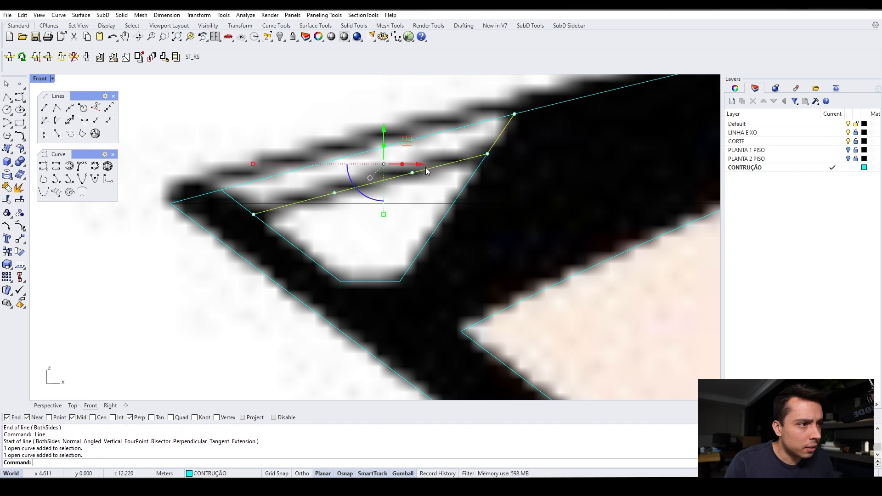
{"action": "left_click", "coordinate": [243, 183], "text": "shift"}
{"action": "left_click", "coordinate": [255, 213], "text": "shift"}
{"action": "left_click", "coordinate": [279, 239]}
{"action": "middle_click", "coordinate": [337, 225]}
{"action": "left_click", "coordinate": [339, 233]}
{"action": "key", "text": "Escape"}
{"action": "left_click", "coordinate": [323, 198]}
{"action": "left_click", "coordinate": [336, 192]}
{"action": "key", "text": "Escape"}
{"action": "left_click", "coordinate": [271, 228]}
{"action": "key", "text": "Escape"}
- Join the curves of the roof's tip, upper hull and second-floor slab enclosed within that end of the section
{"action": "scroll", "coordinate": [275, 207], "scroll_direction": "down", "scroll_amount": 12}
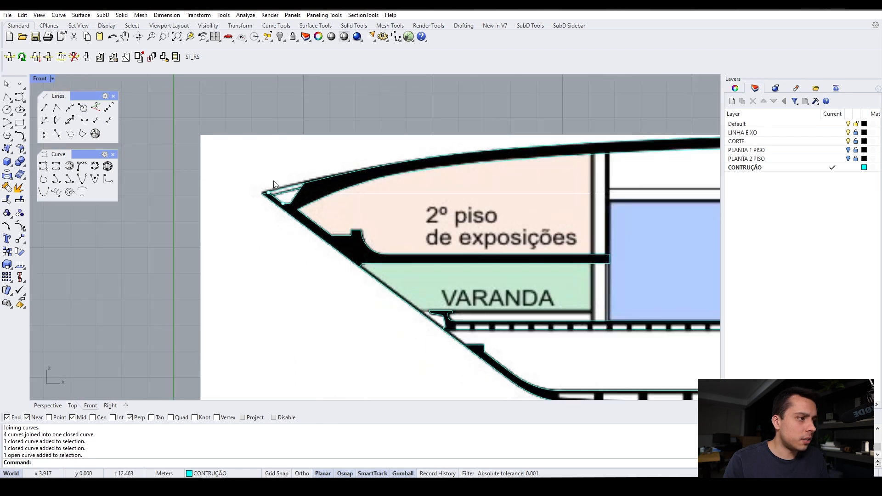
{"action": "mouse_move", "coordinate": [228, 112]}
{"action": "left_mouse_down"}
{"action": "mouse_move", "coordinate": [648, 333]}
{"action": "mouse_move", "coordinate": [649, 283]}
{"action": "left_mouse_up"}
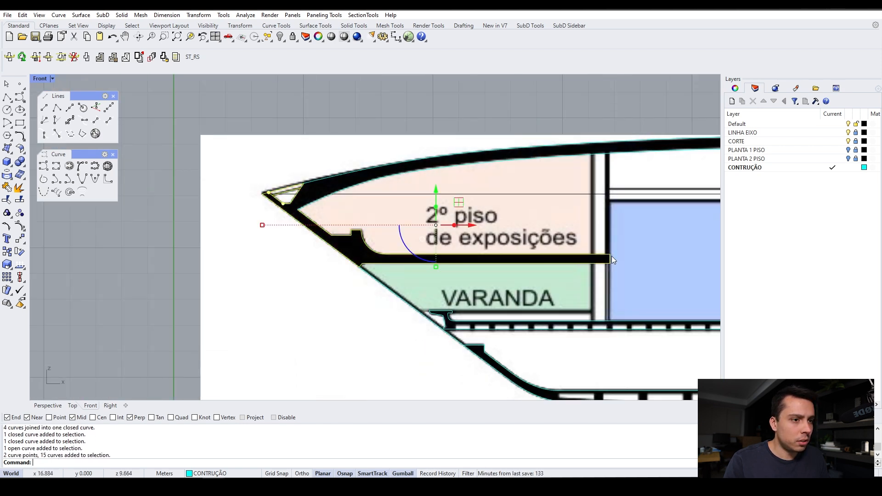
{"action": "middle_click", "coordinate": [612, 261]}
{"action": "left_click", "coordinate": [611, 264]}
- Join the roof's upper and lower curves with the tip, hull and second-floor slab outline
{"action": "scroll", "coordinate": [272, 230], "scroll_direction": "down", "scroll_amount": 3}
{"action": "left_click_drag", "start_coordinate": [246, 158], "coordinate": [553, 251]}
{"action": "middle_click", "coordinate": [552, 251]}
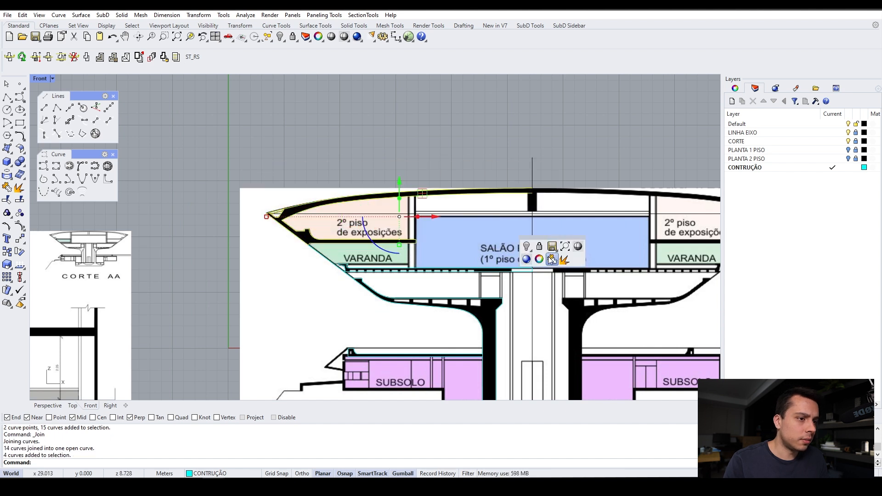
{"action": "left_click", "coordinate": [552, 259]}
{"action": "scroll", "coordinate": [291, 225], "scroll_direction": "up", "scroll_amount": 3}
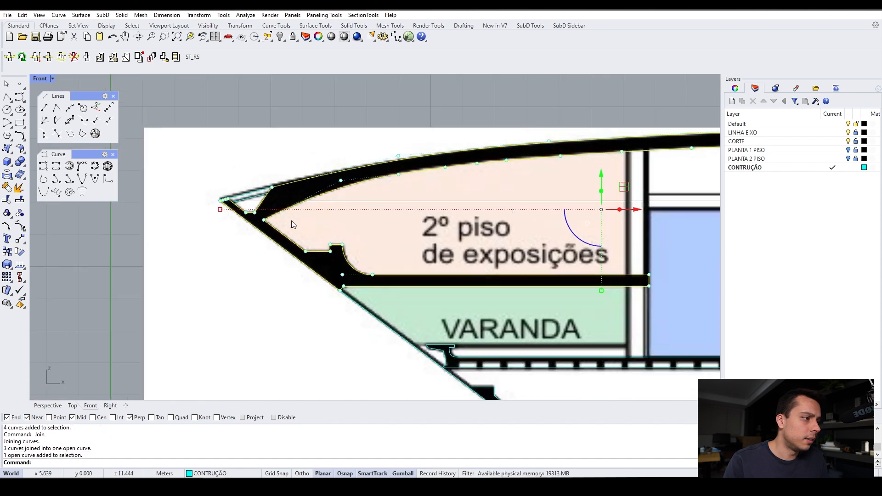